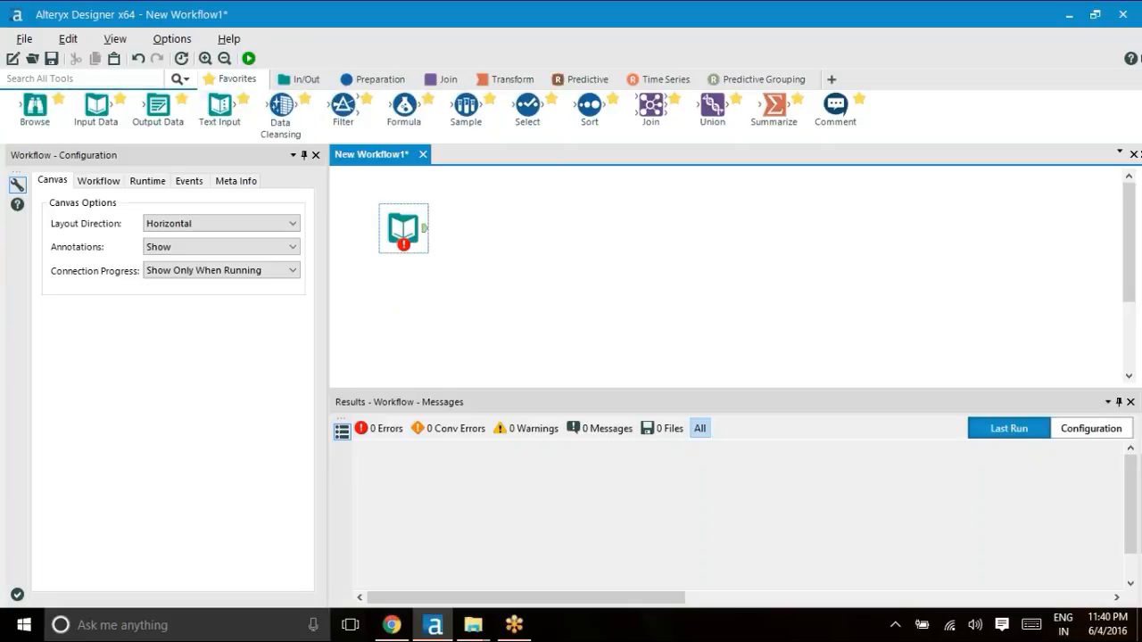
Connect the Input Data tool to the ComposerJoinData Excel 97-2003 file in SampleData, using its `Data` sheet
left_click(296, 80)
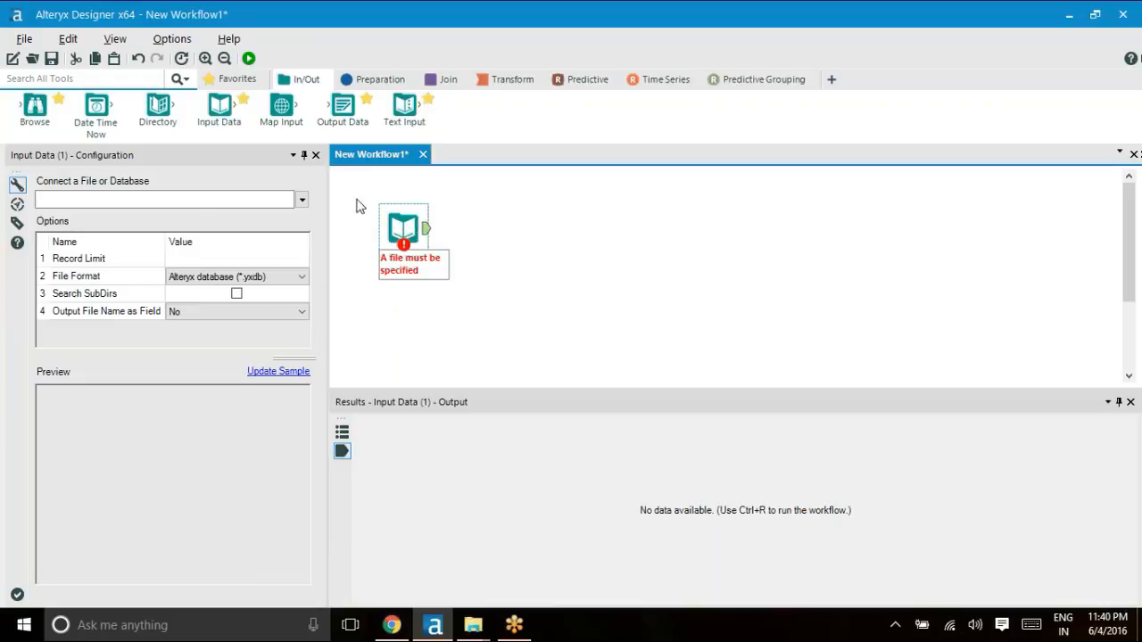
left_click(301, 202)
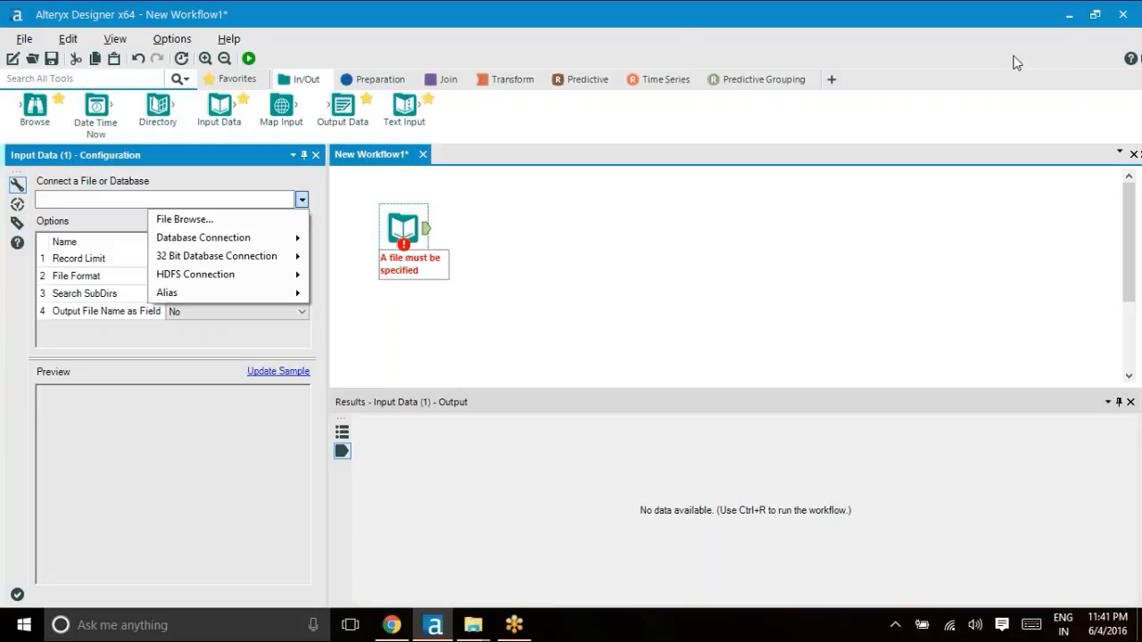
left_click(302, 202)
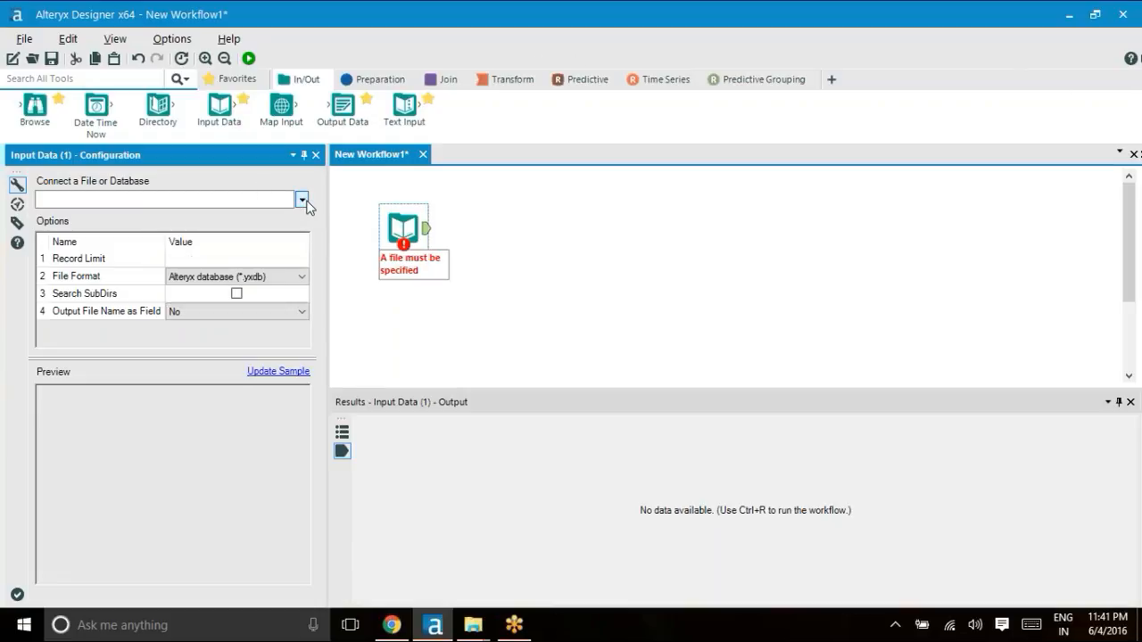
left_click(300, 201)
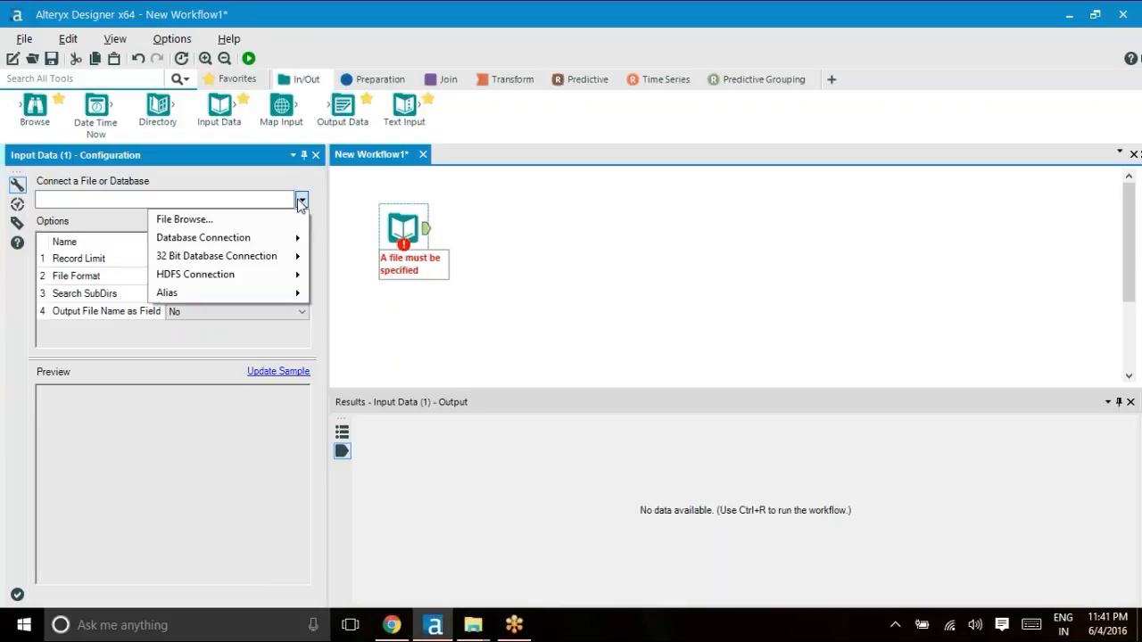
left_click(205, 226)
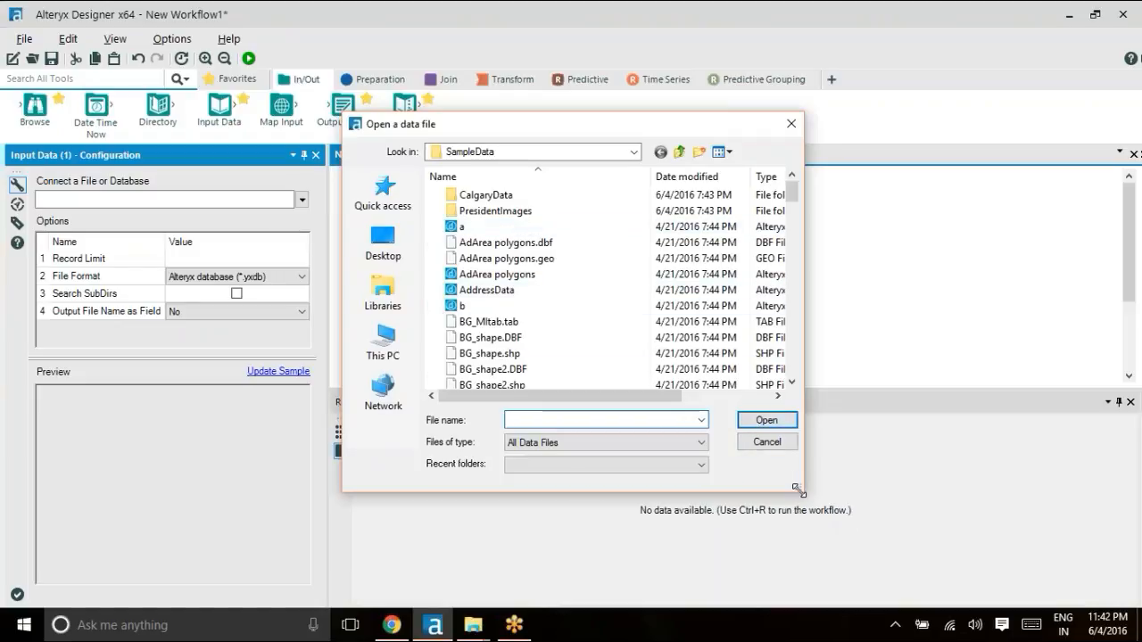
left_click_drag(796, 489, 878, 551)
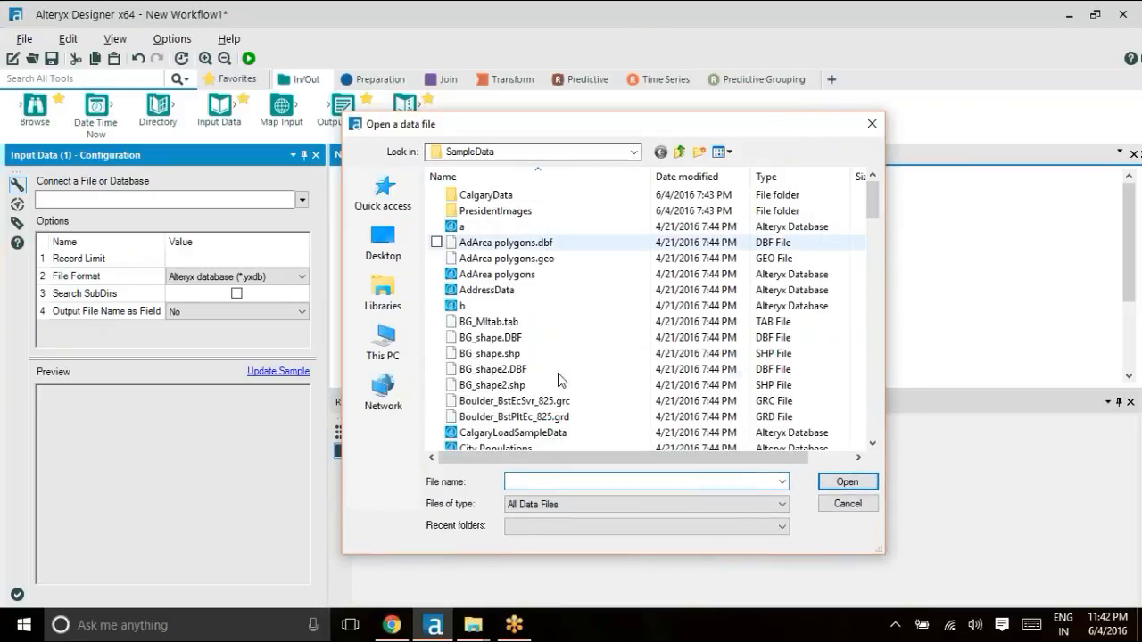
left_click(877, 366)
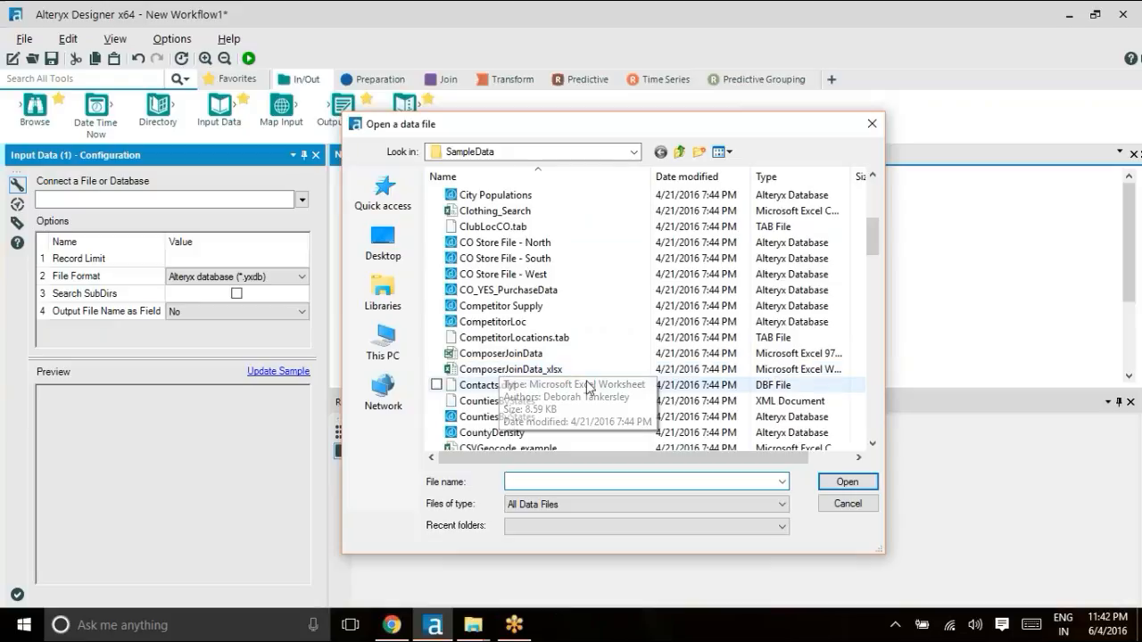
left_click(534, 354)
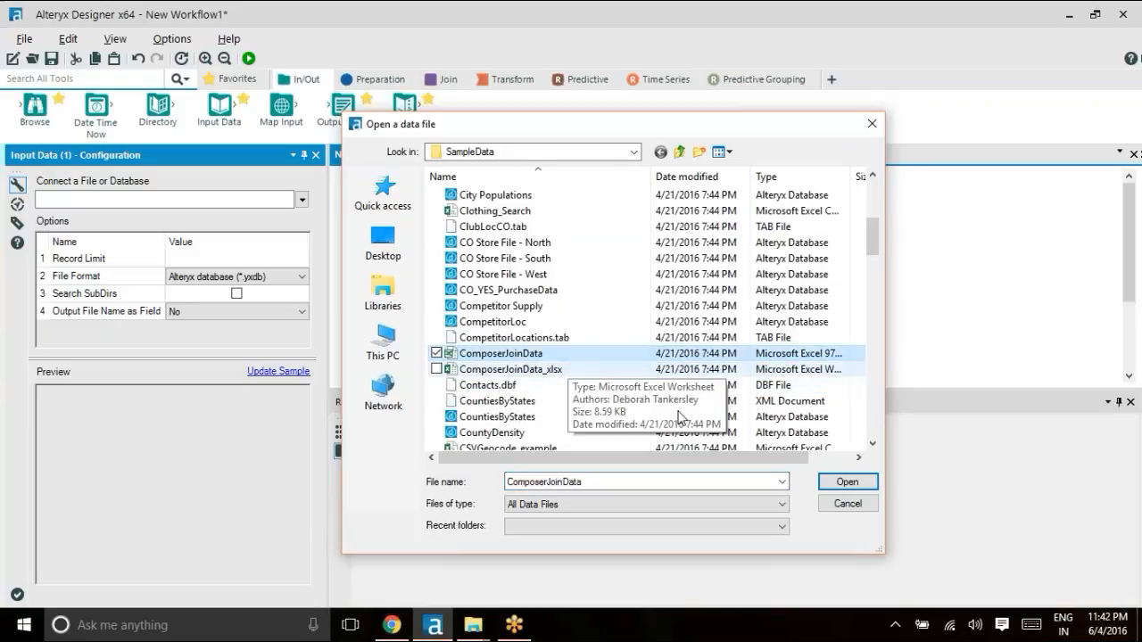
left_click(848, 483)
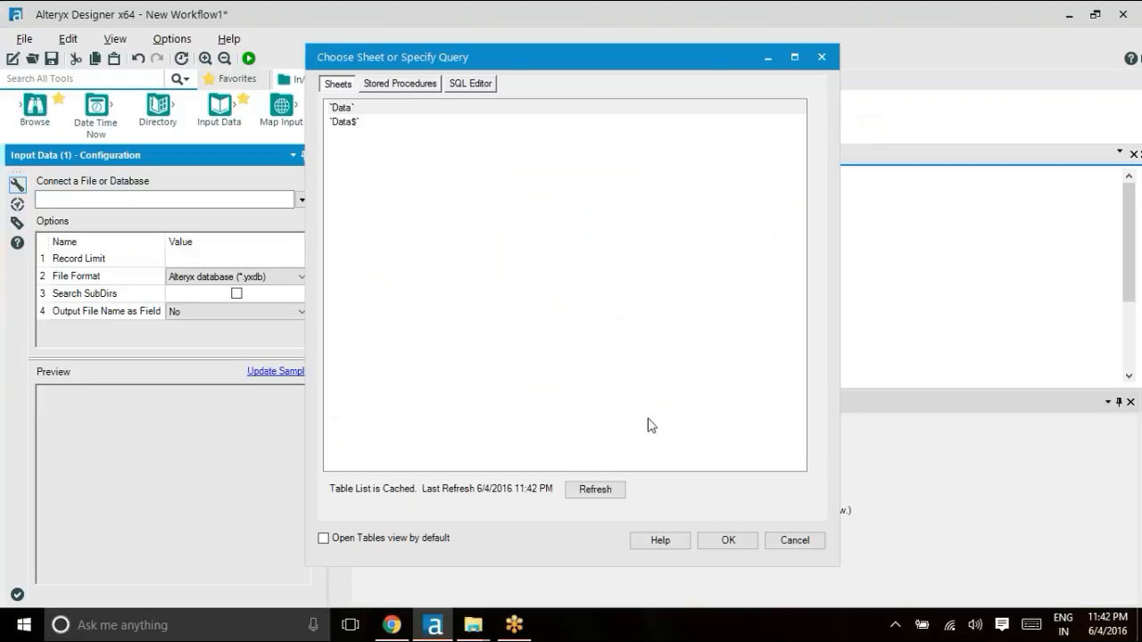
left_click(723, 540)
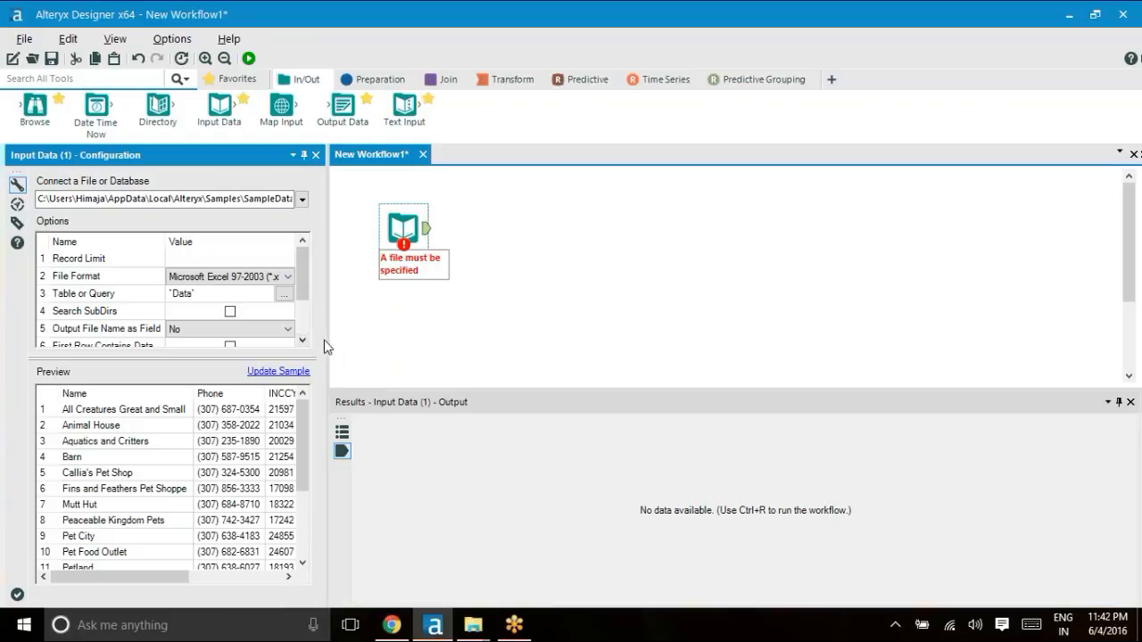
Widen the Input Data configuration pane and refresh its sample preview
left_click_drag(327, 340, 544, 387)
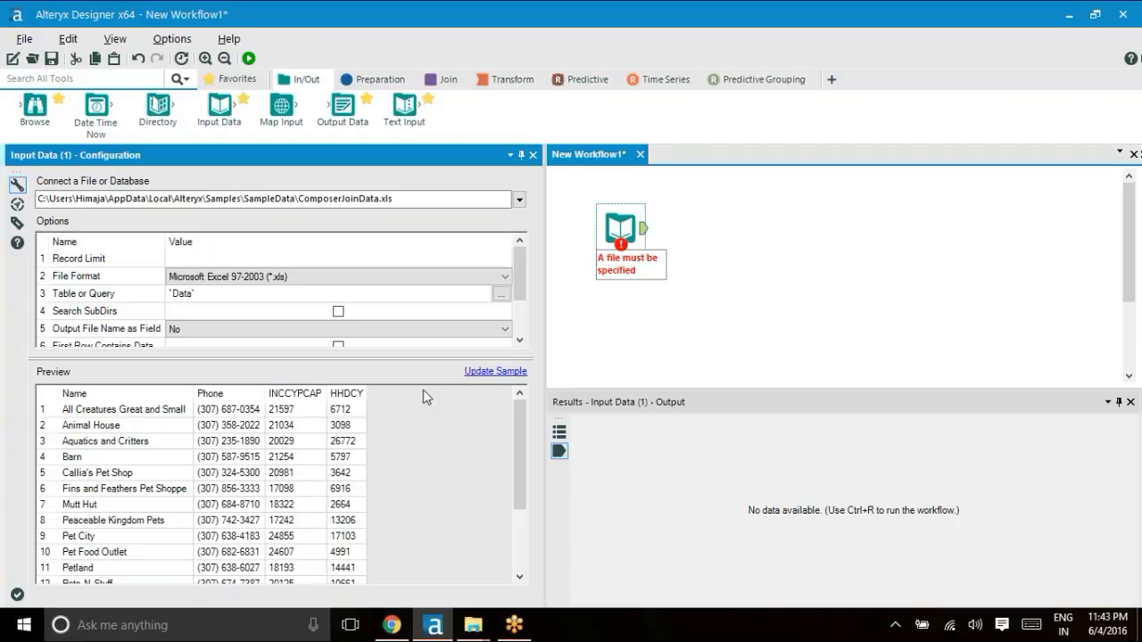
left_click(497, 373)
Review the selectable sheets and the connected file path, keeping `Data` as the table or query
left_click(501, 296)
left_click(502, 300)
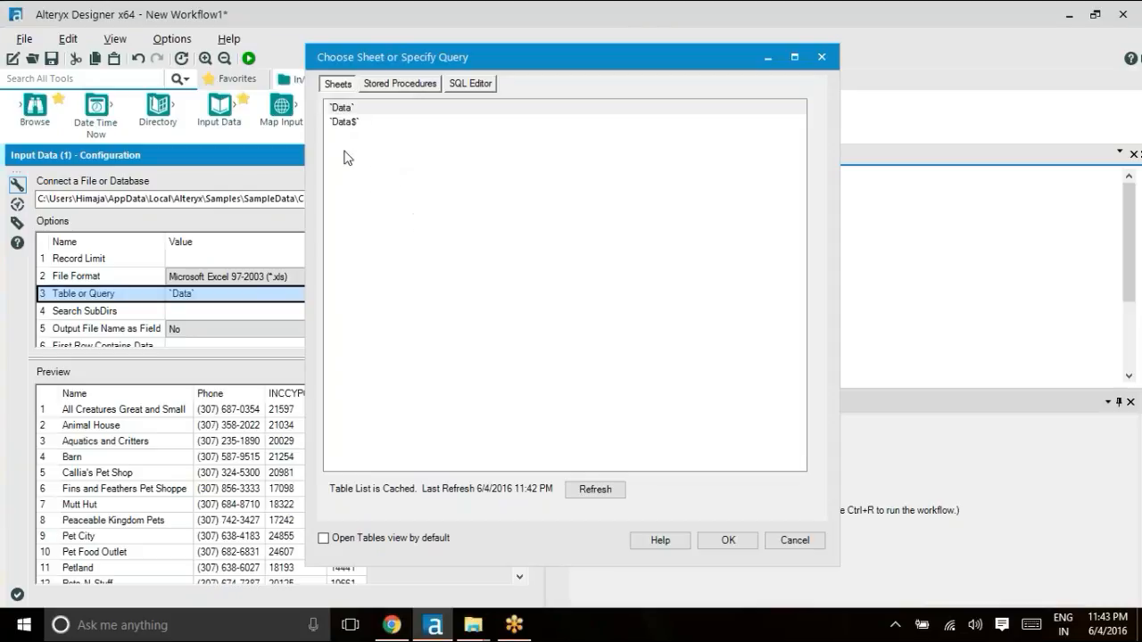
left_click(822, 56)
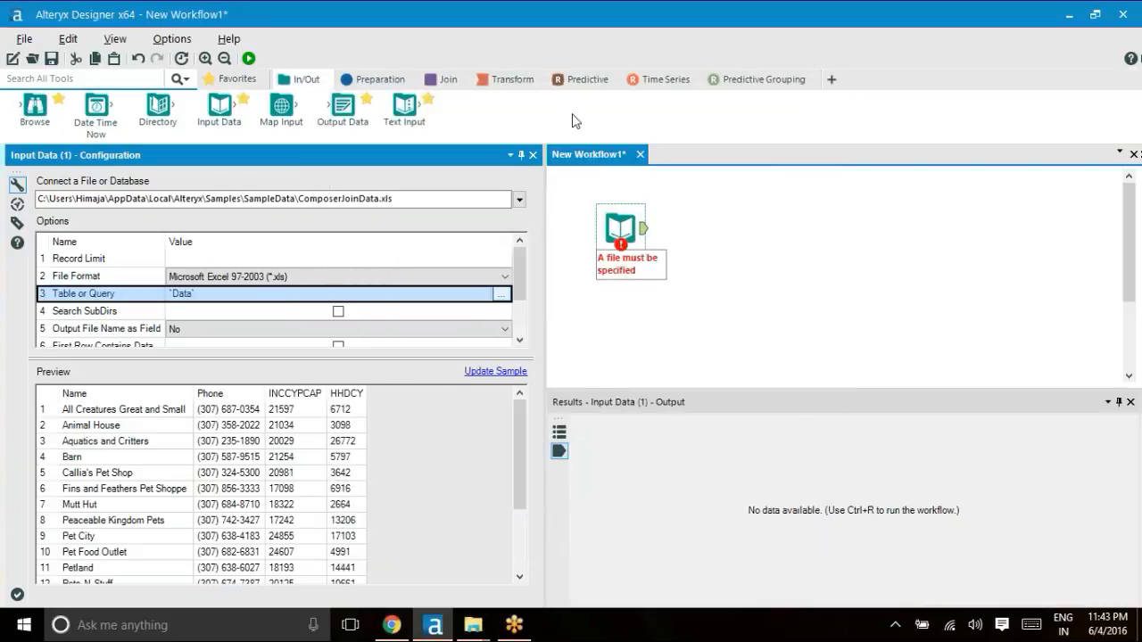
left_click(340, 198)
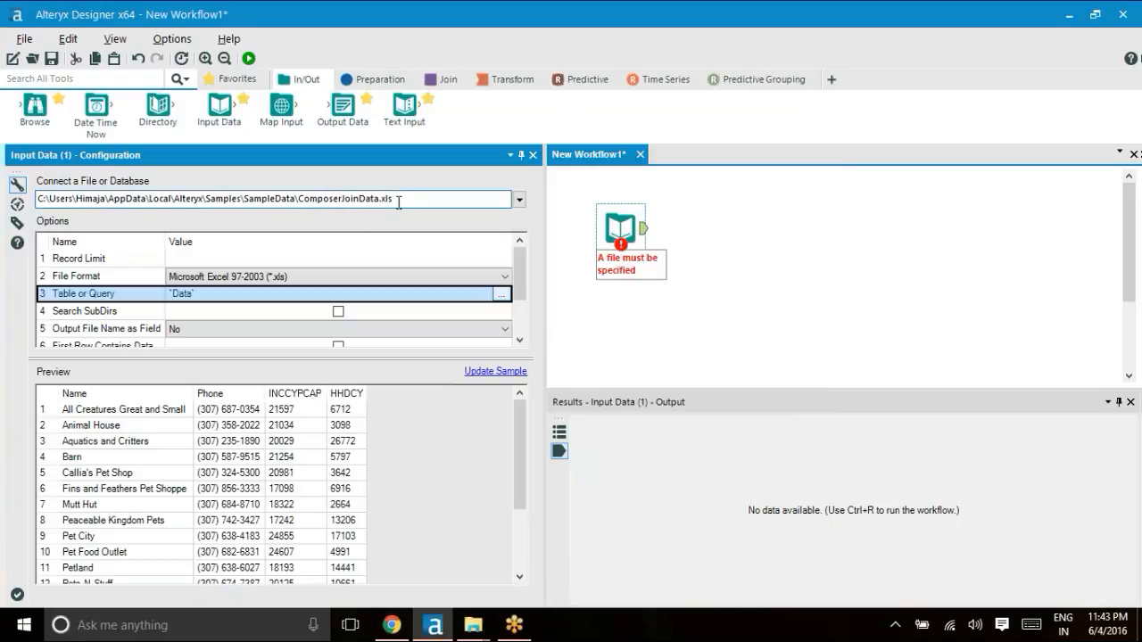
left_click_drag(398, 200, 305, 188)
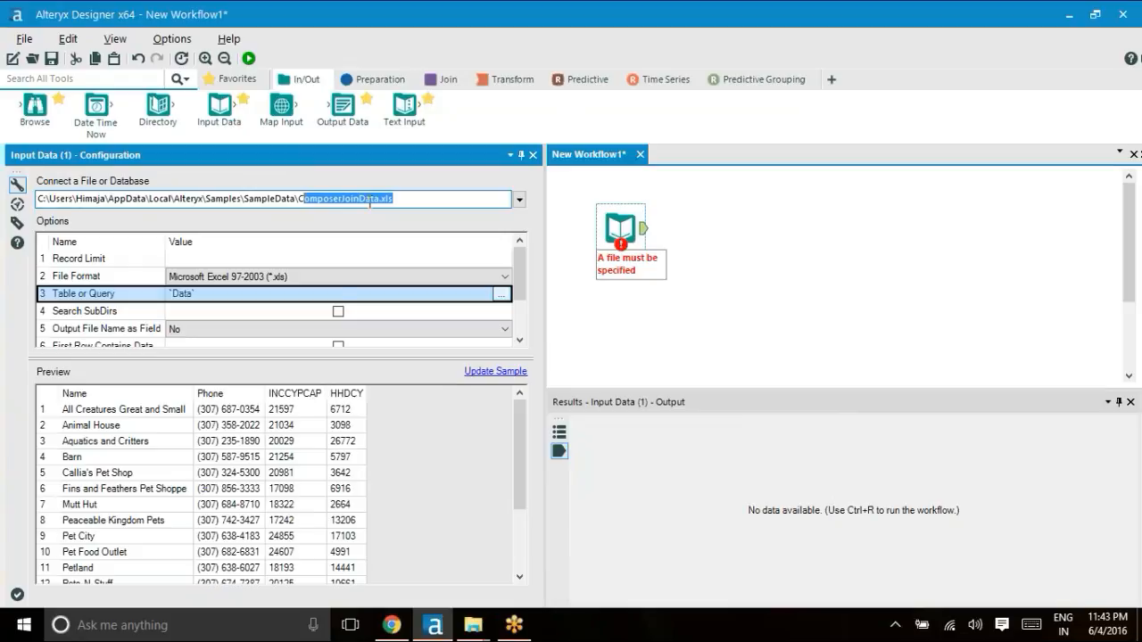
left_click(502, 297)
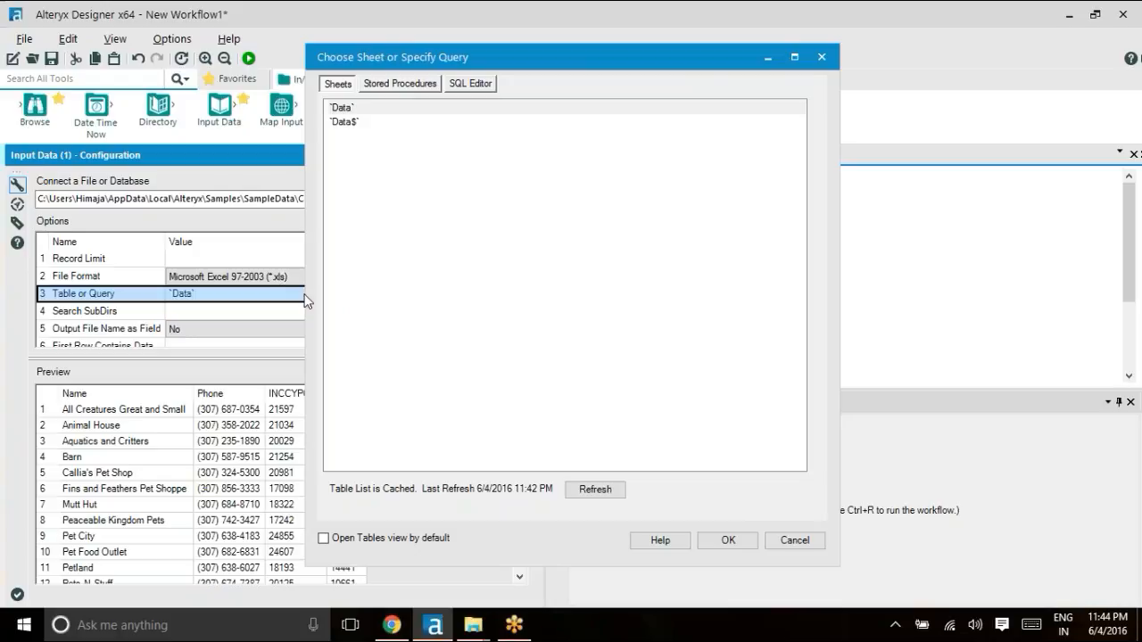
left_click(725, 541)
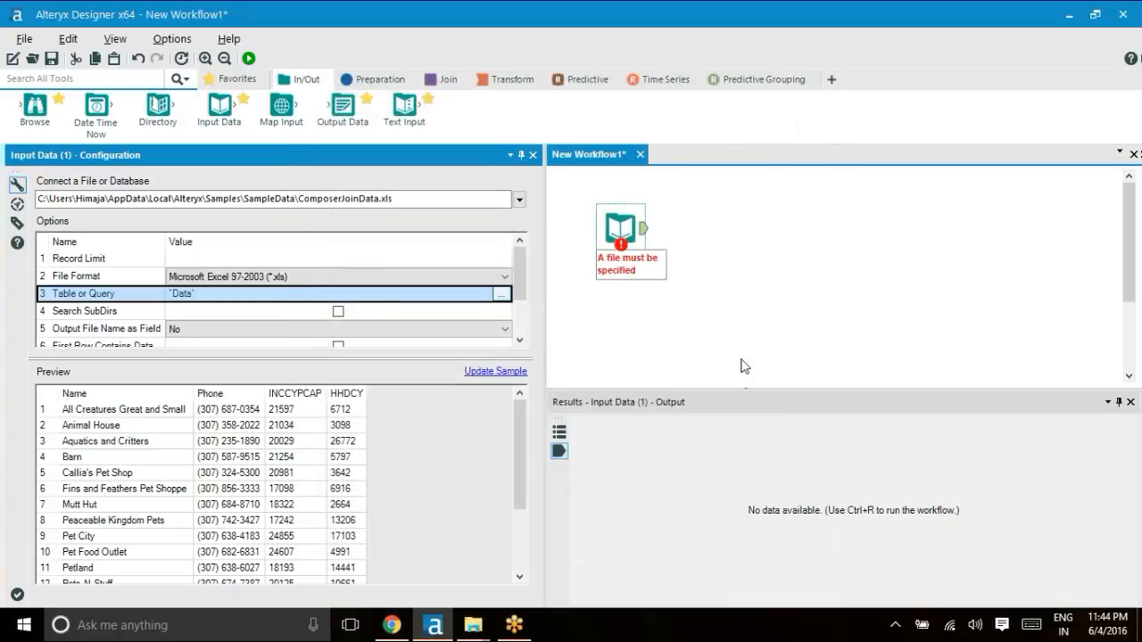
Set the Input Data record limit to 100 and look through the preview rows
left_click(186, 258)
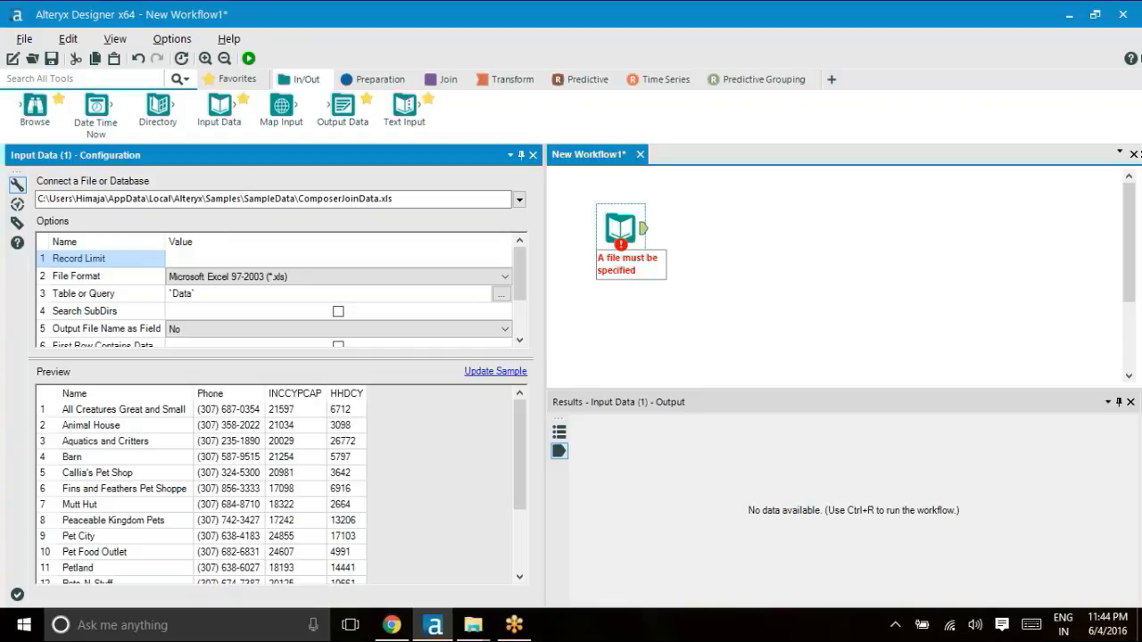
type("100")
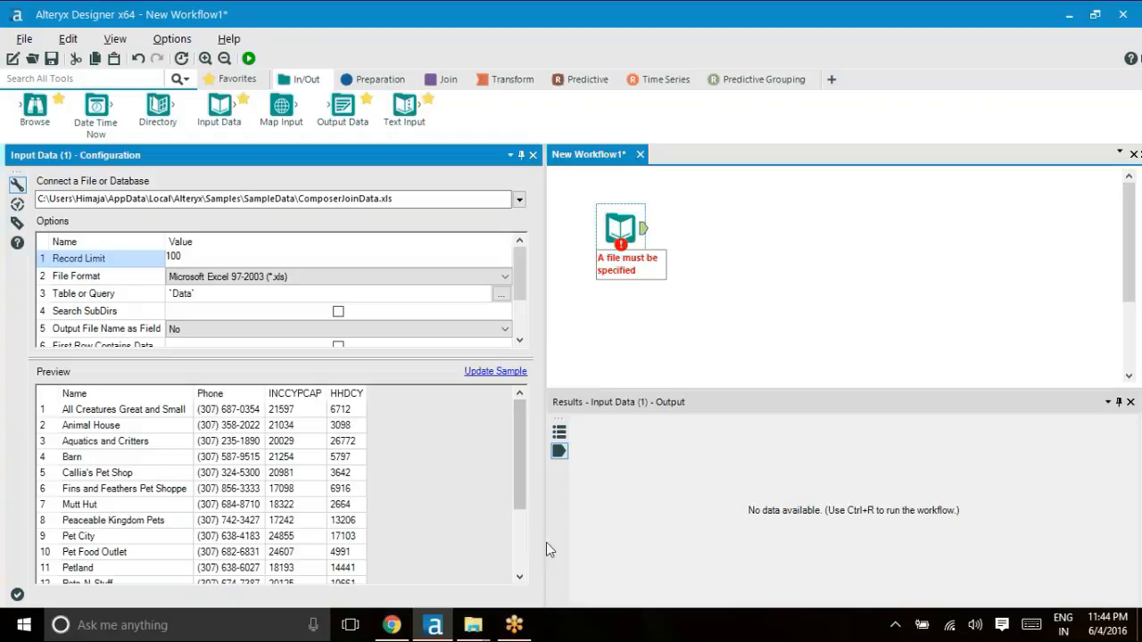
left_click(520, 548)
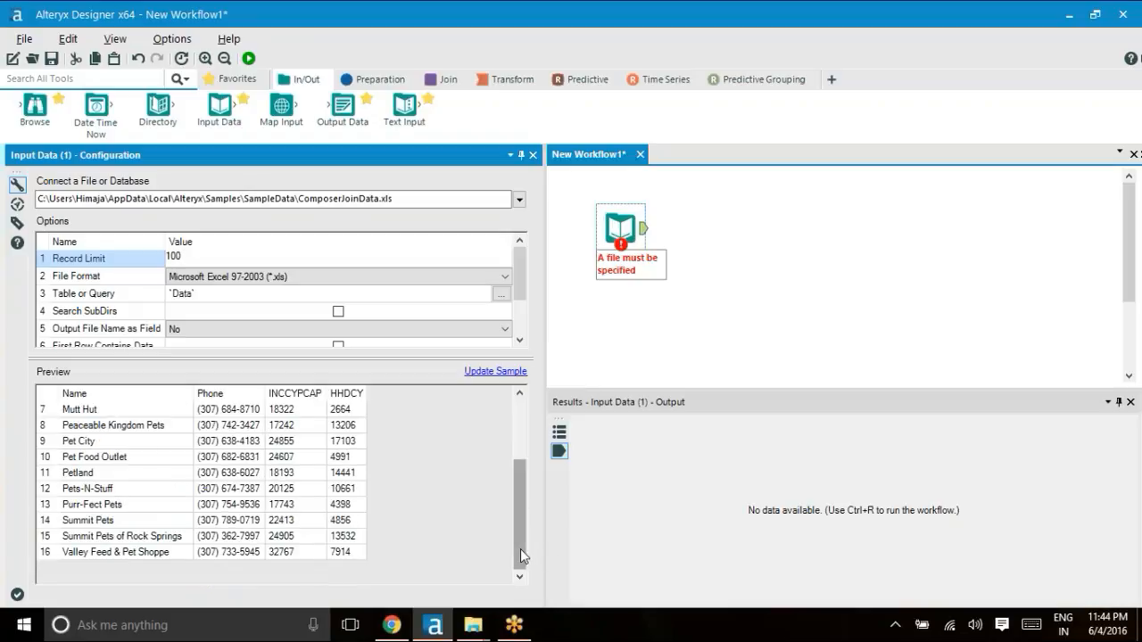
left_click_drag(520, 528, 520, 560)
Set the Input Data record limit to 10 and refresh the sample preview
left_click(279, 276)
key("BackSpace")
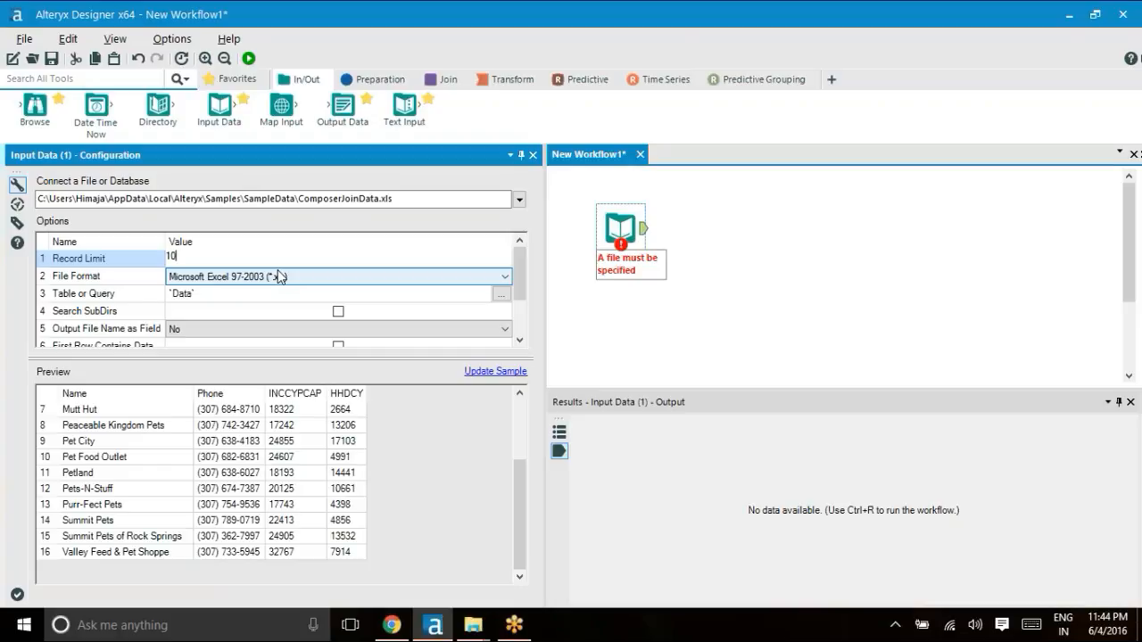
left_click(495, 374)
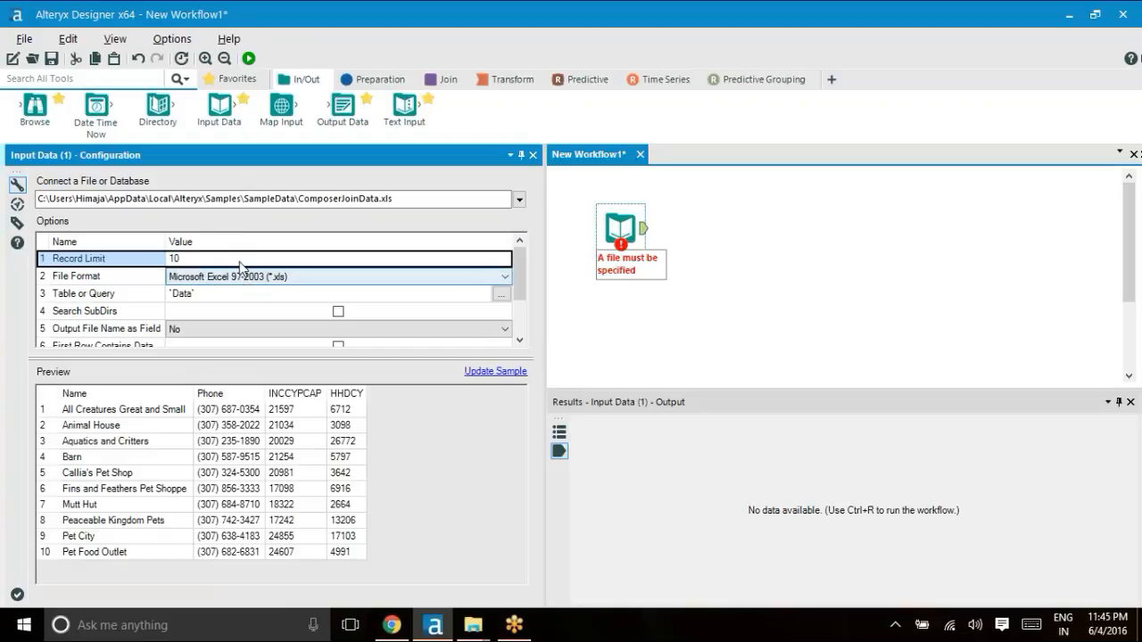
Clear the Input Data record limit, refresh the sample preview and look through all its rows
left_click(172, 257)
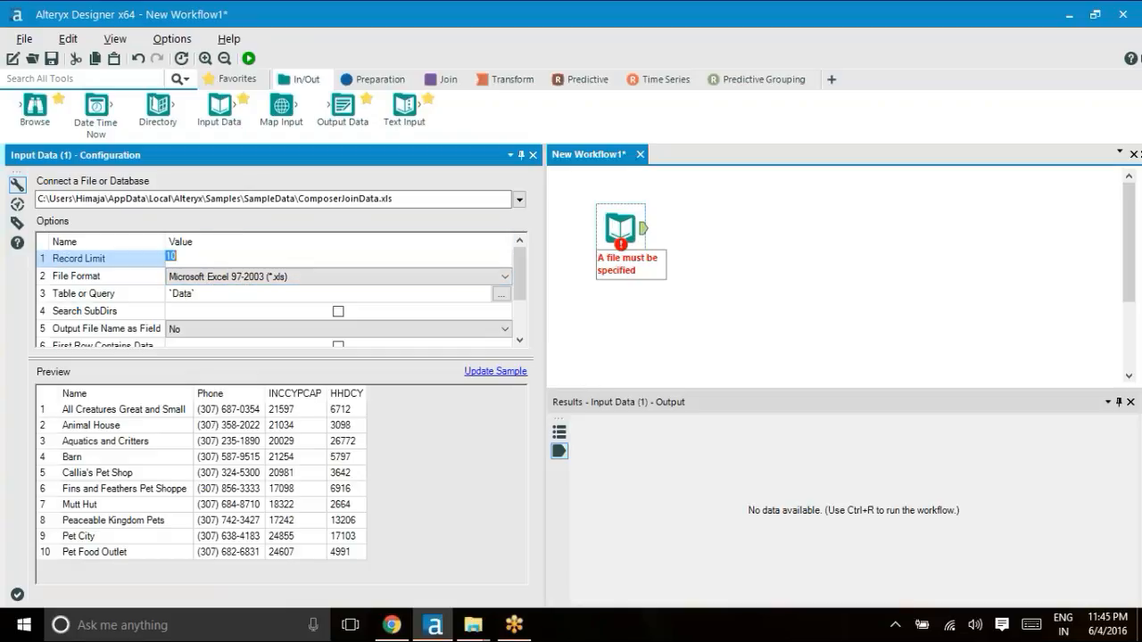
key("BackSpace")
left_click(198, 441)
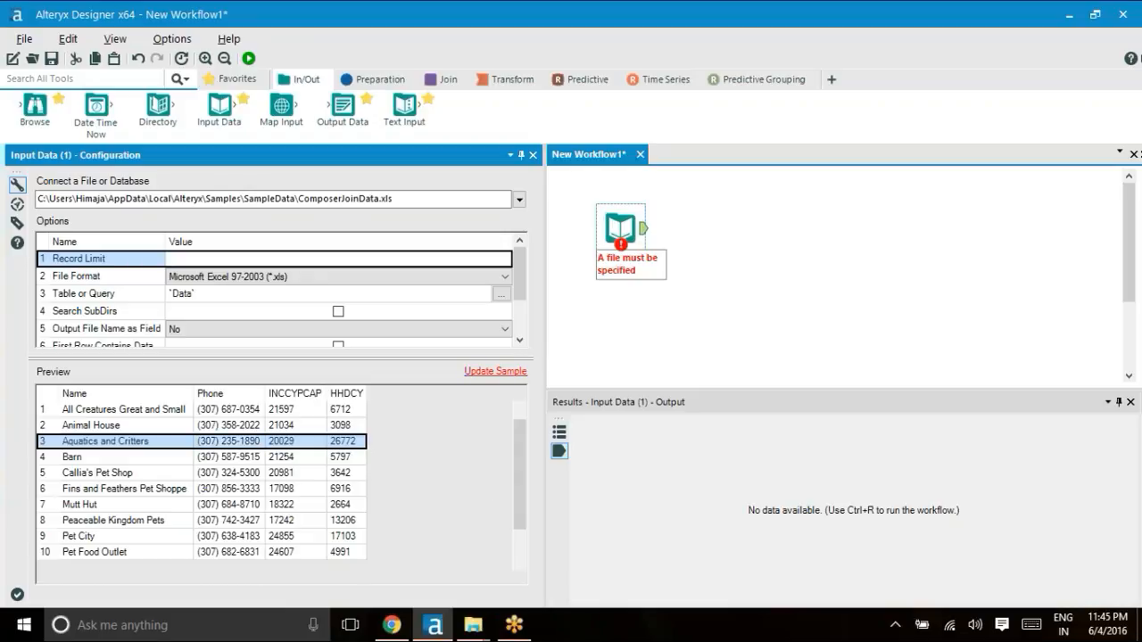
scroll(497, 465, "down", 1)
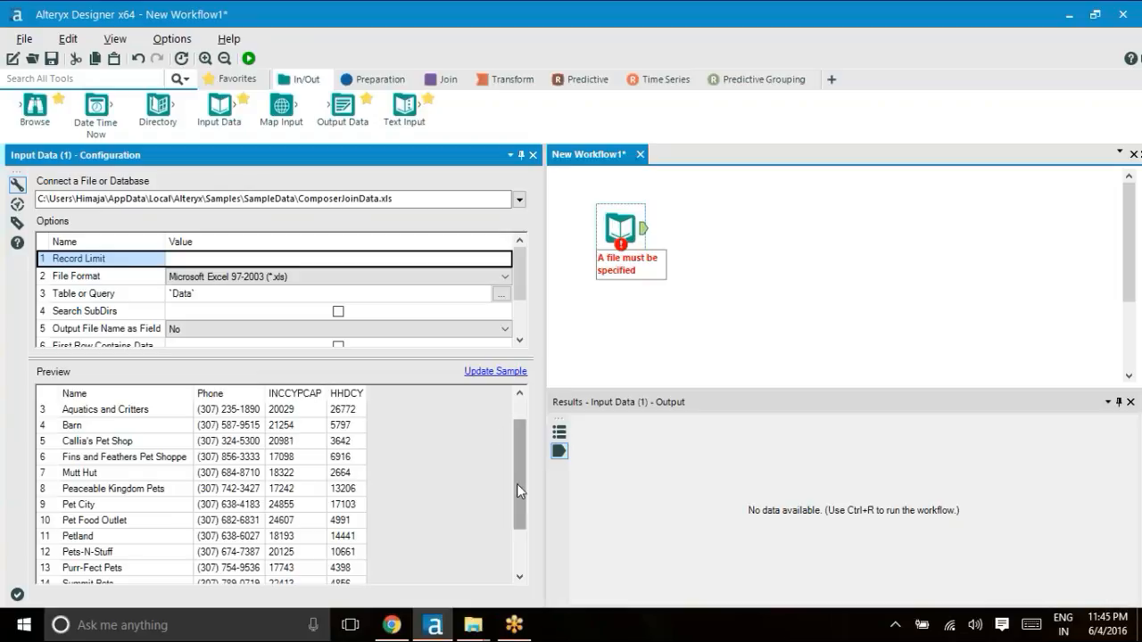
left_click_drag(517, 483, 517, 545)
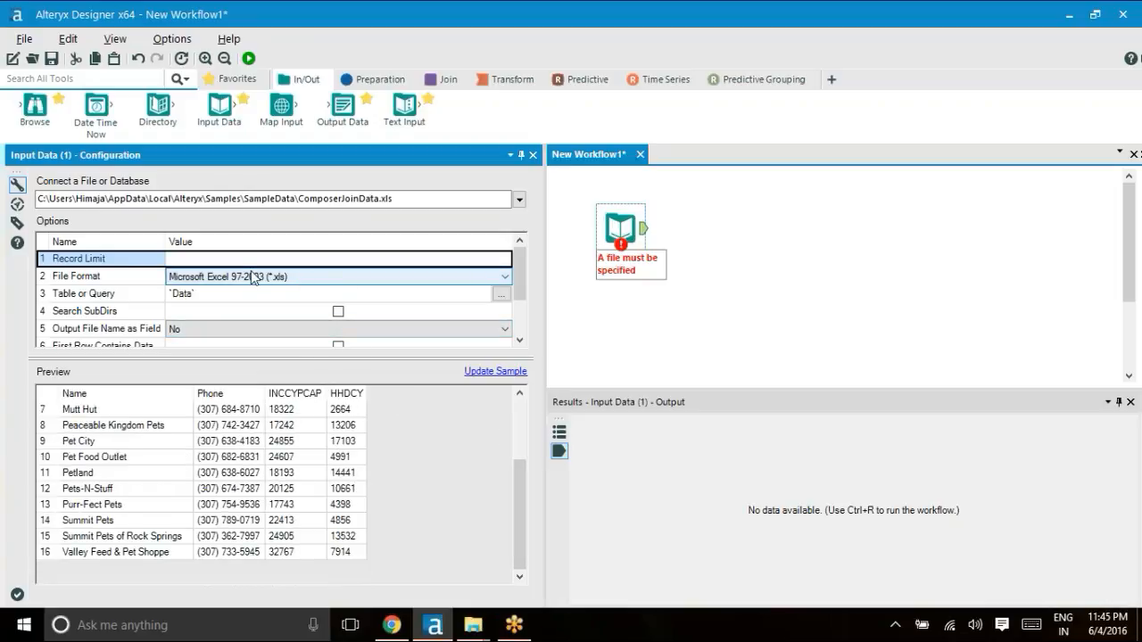
Examine the file formats available for the Input Data tool without changing the selected format
left_click(286, 281)
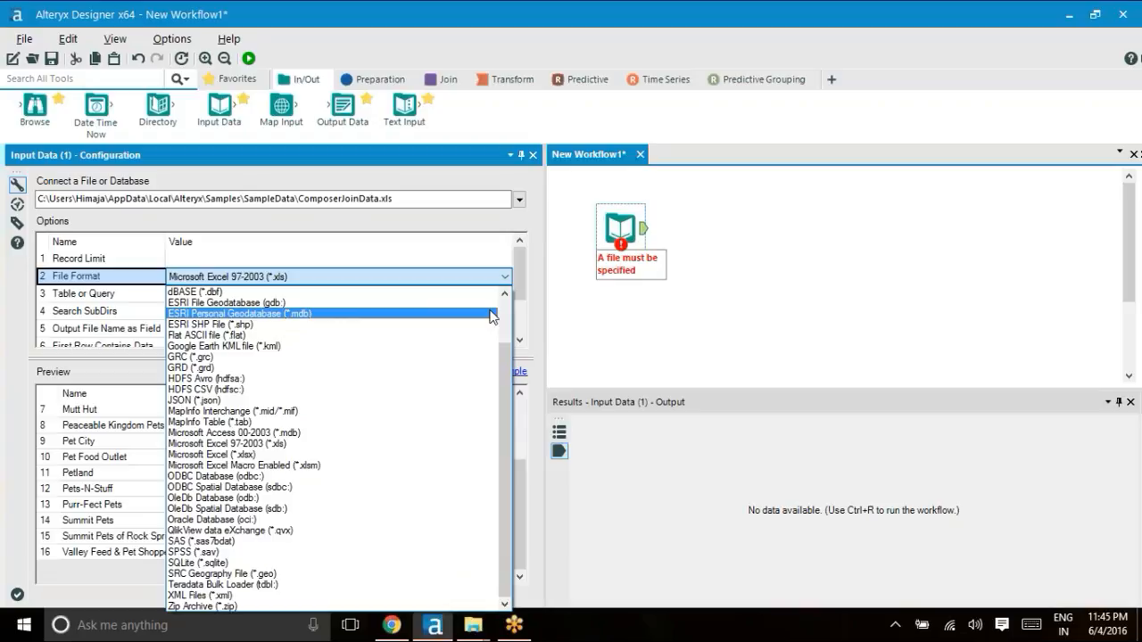
scroll(505, 312, "up", 2)
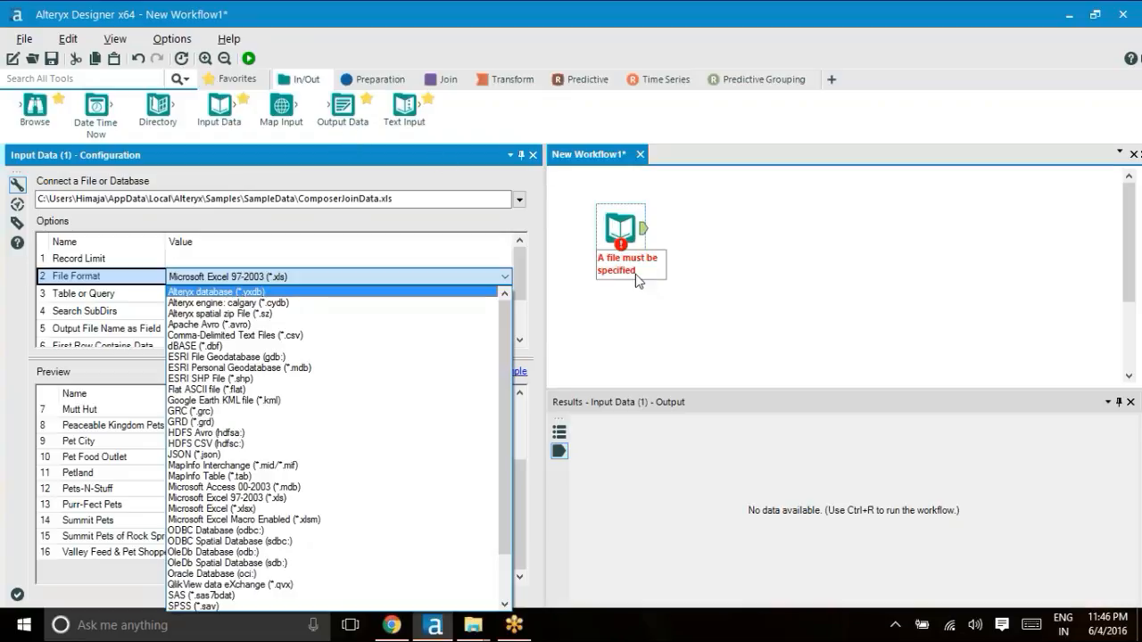
left_click(623, 236)
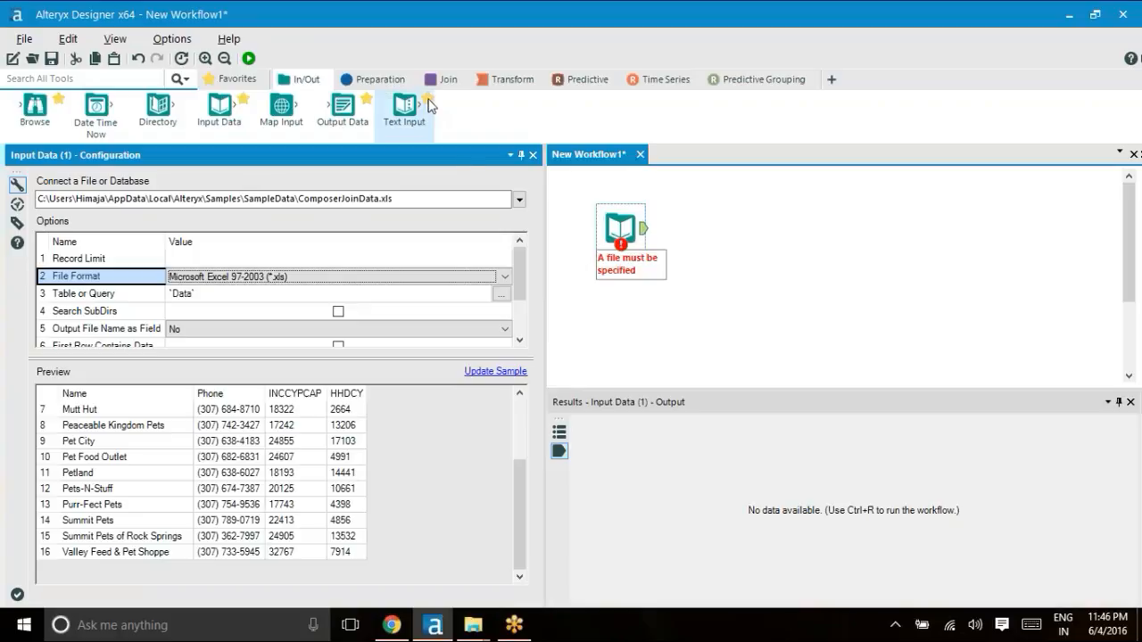
Place a Text Input tool beside the Input Data tool and define its columns Name, Phone and Add
mouse_move(406, 107)
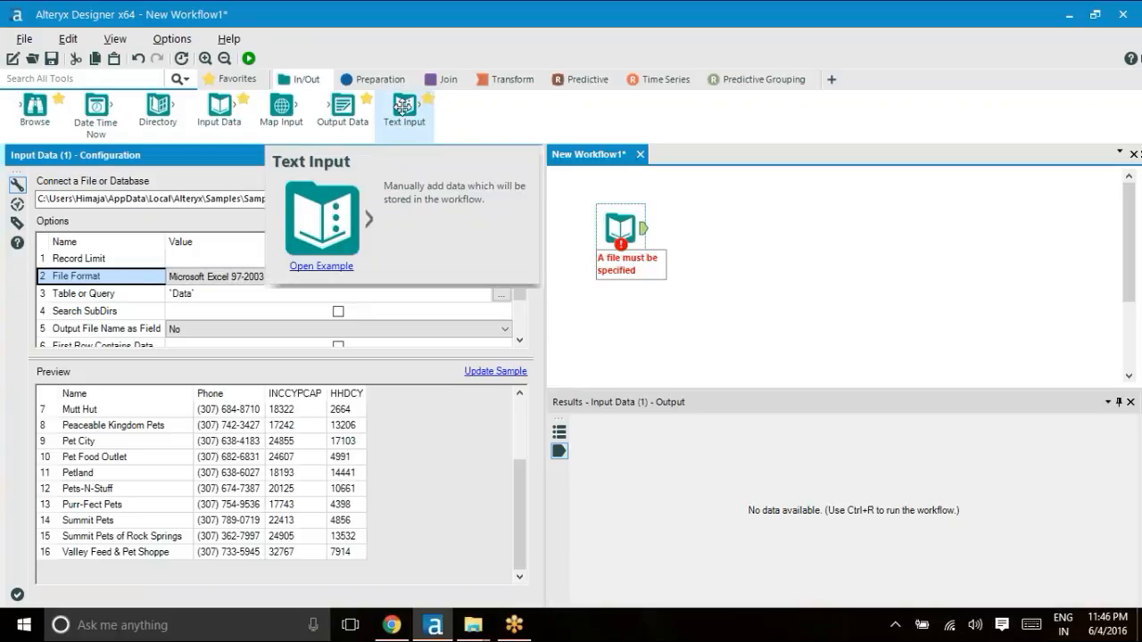
left_click_drag(449, 111, 730, 258)
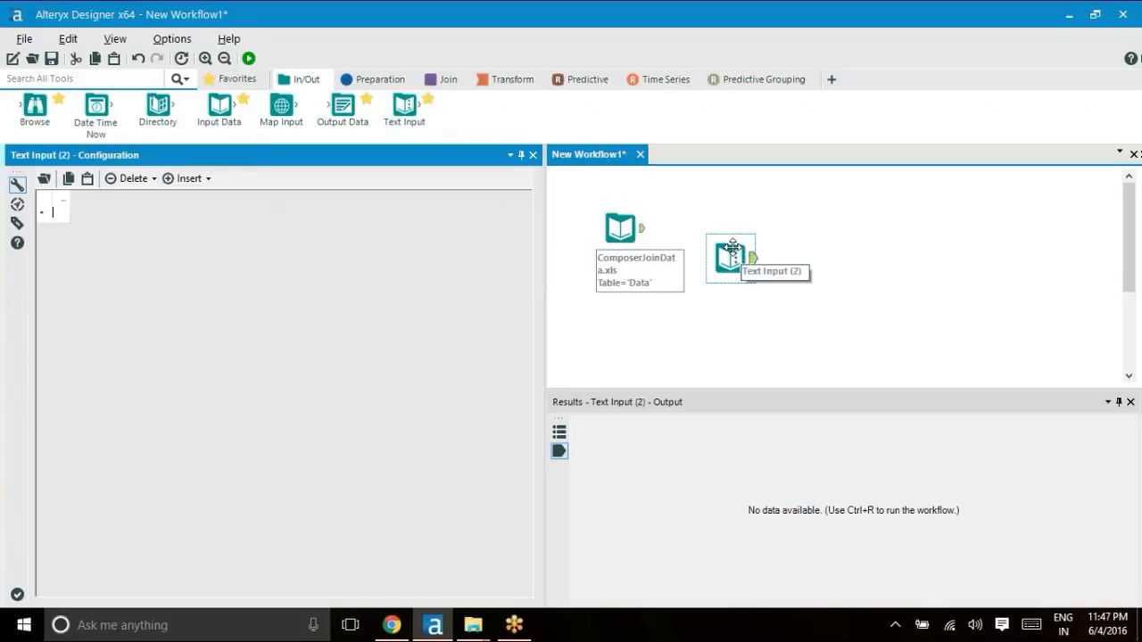
left_click(61, 196)
type("Name")
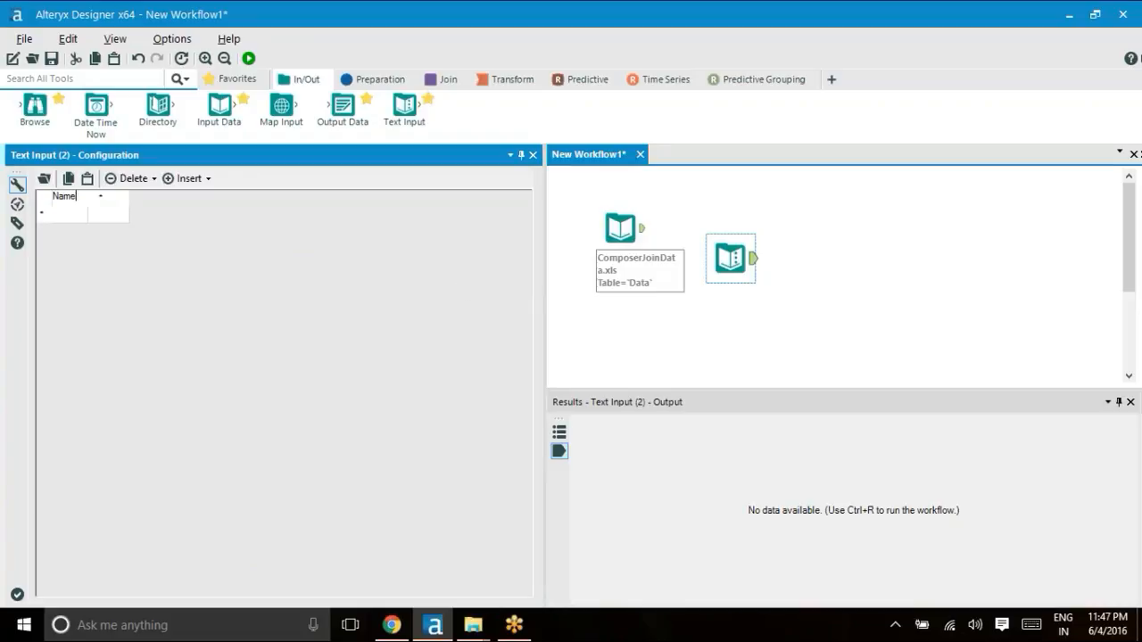
left_click(91, 192)
left_click(102, 195)
type("Phone")
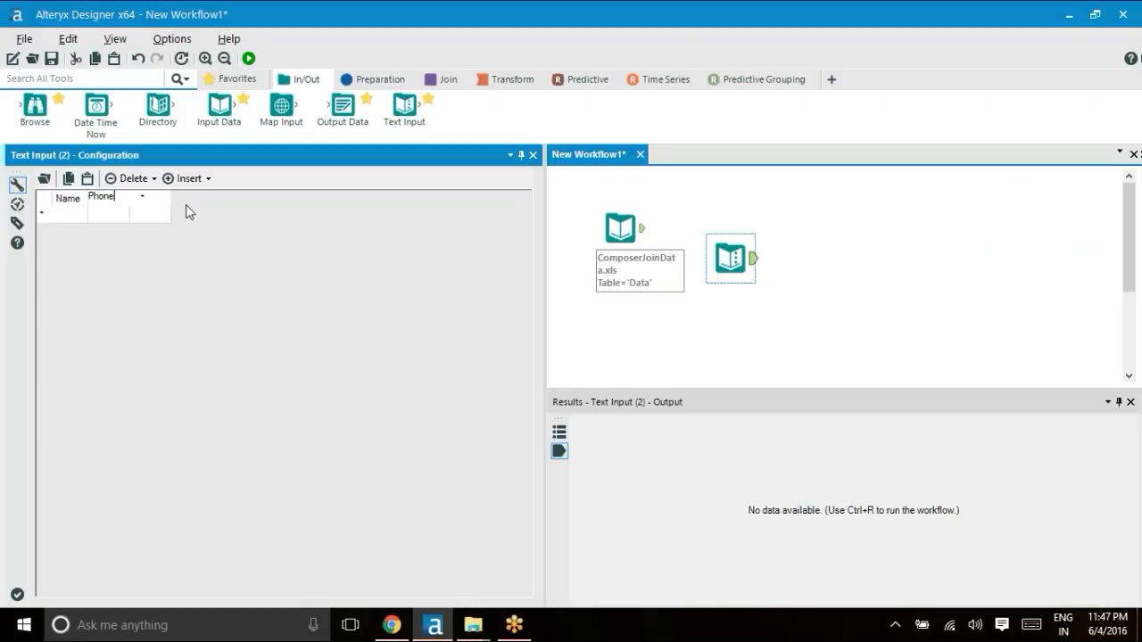
key("Tab")
type("Add")
Fill the first row of the Text Input table with a sample name, phone number and address
left_click(75, 222)
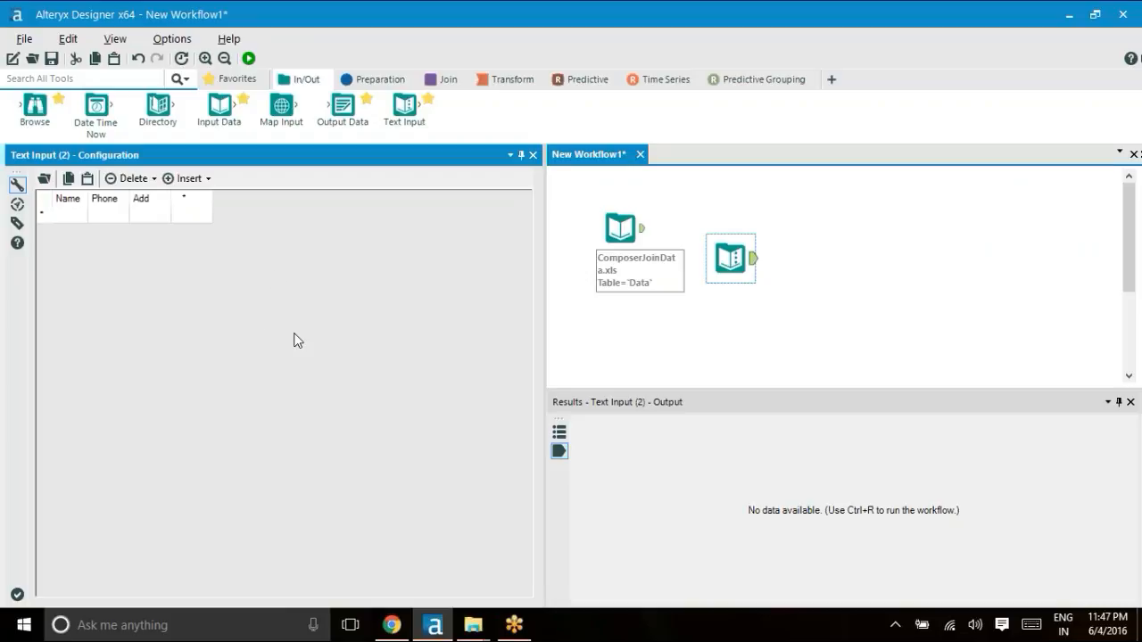
type("dfsdfd")
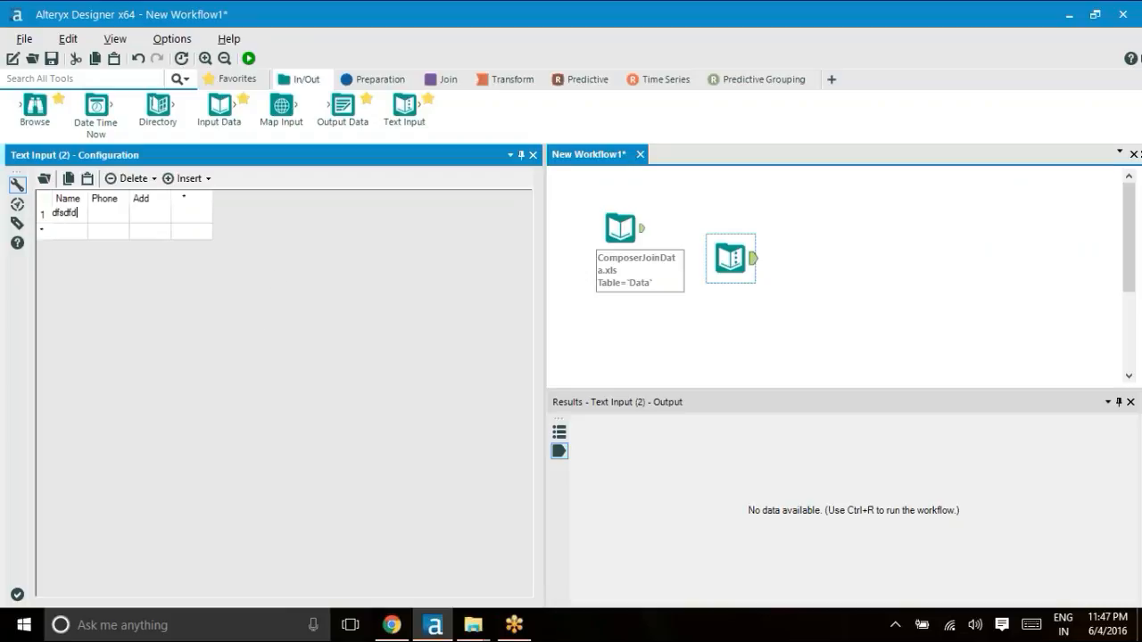
left_click(116, 215)
type("3423423")
left_click(154, 215)
type("dsfsfsdf")
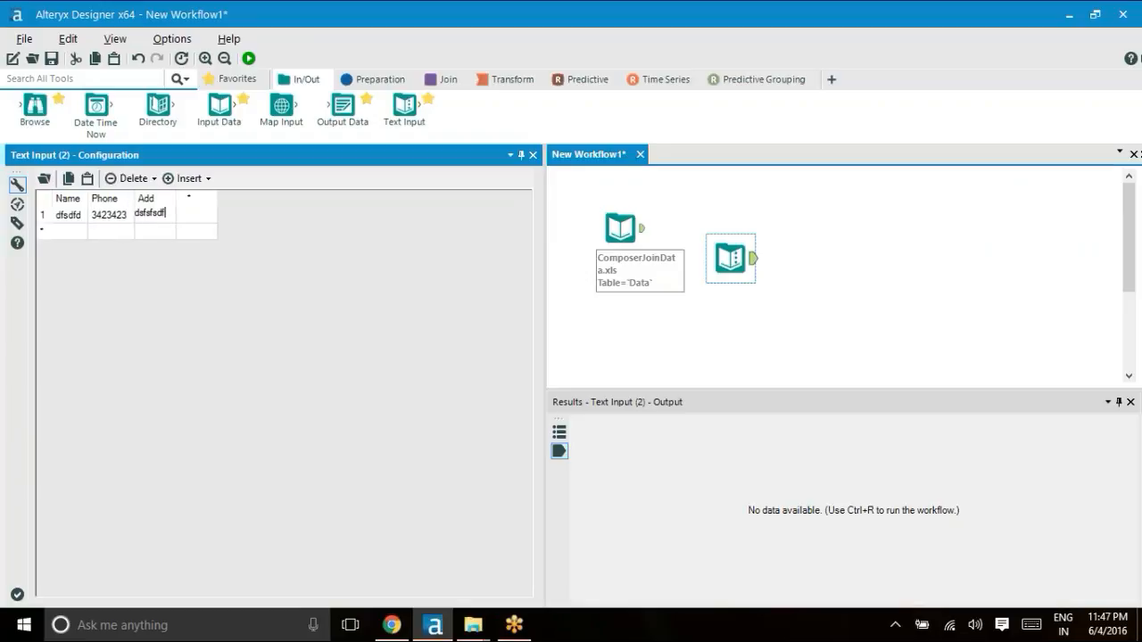
Fill the second row of the Text Input table with another sample name, phone number and address
left_click(76, 229)
type("rfgfdgdfg")
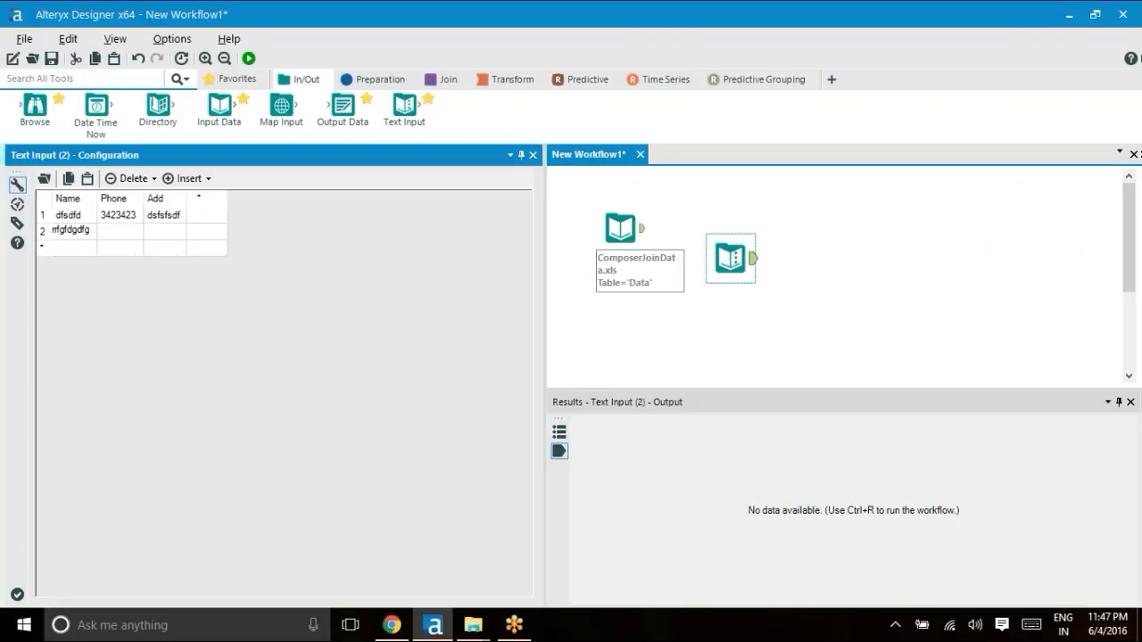
left_click(109, 231)
type("435345")
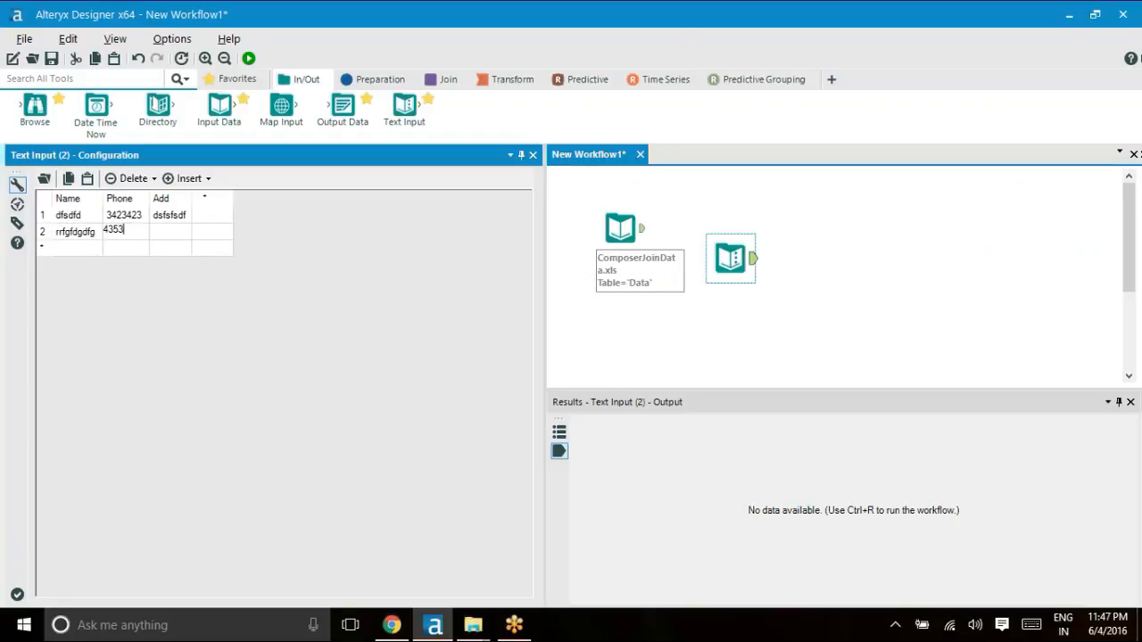
left_click(177, 234)
type("fgdfgfg")
left_click(634, 323)
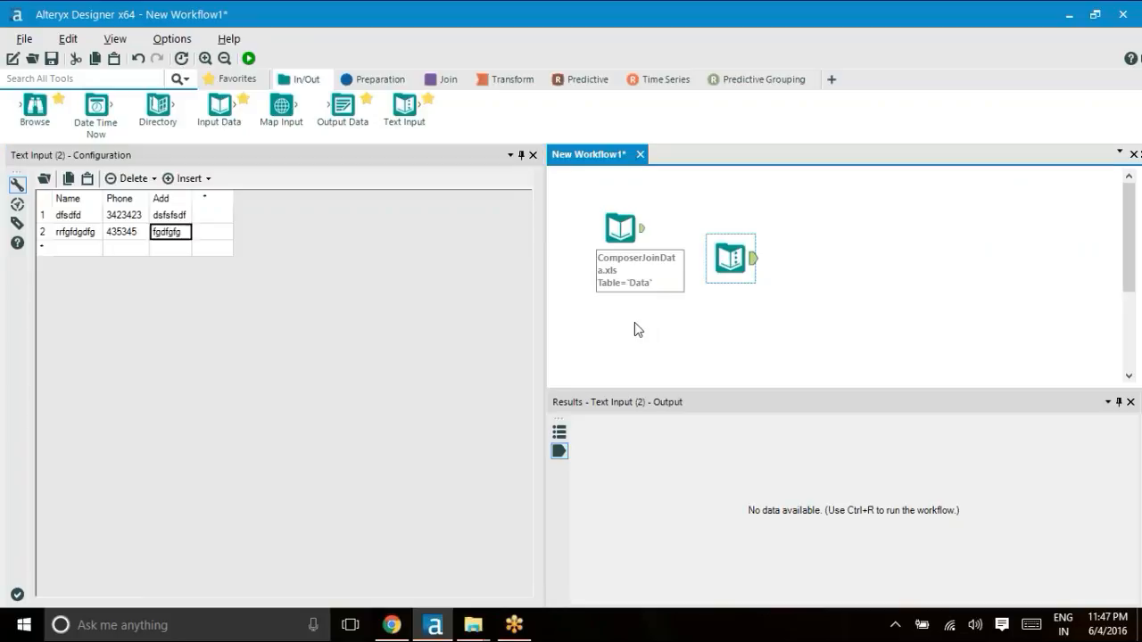
Add an Output Data tool to the canvas, connected to the output of the Text Input tool
left_click(730, 258)
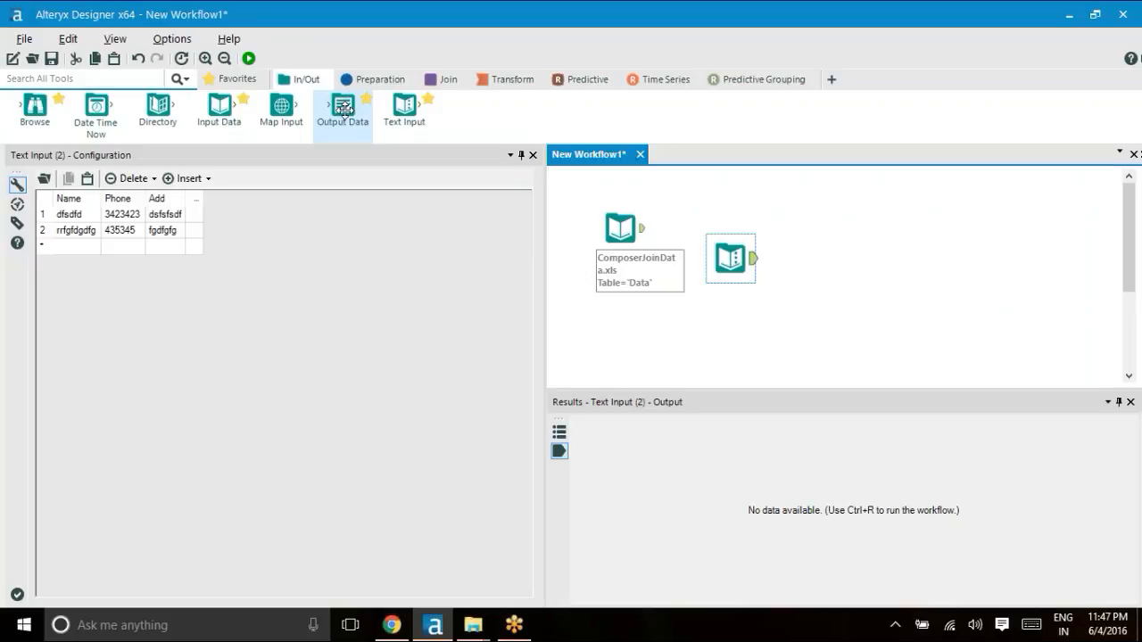
left_click_drag(343, 105, 820, 255)
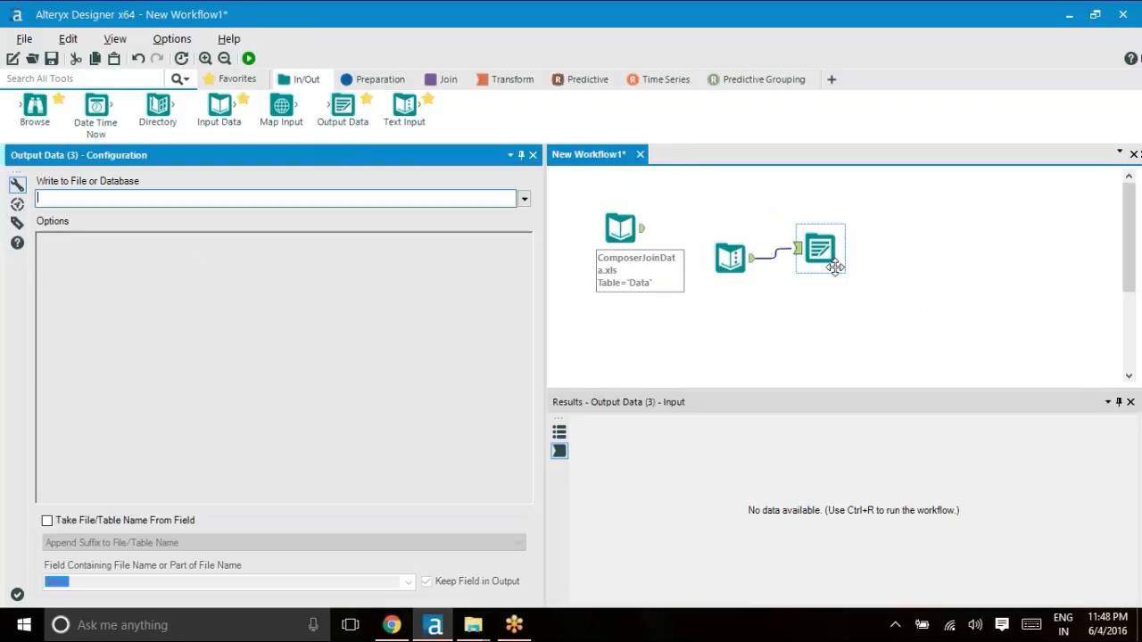
Delete the Text Input tool and its connected Output Data tool, keeping only the Input Data tool
left_click_drag(697, 217, 895, 339)
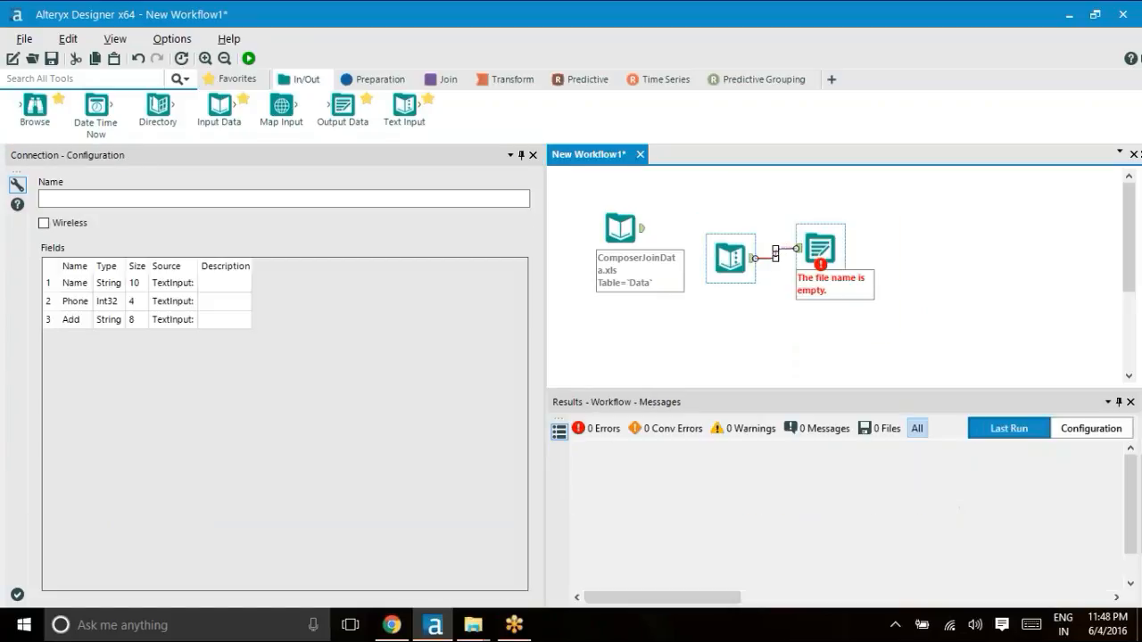
key("Delete")
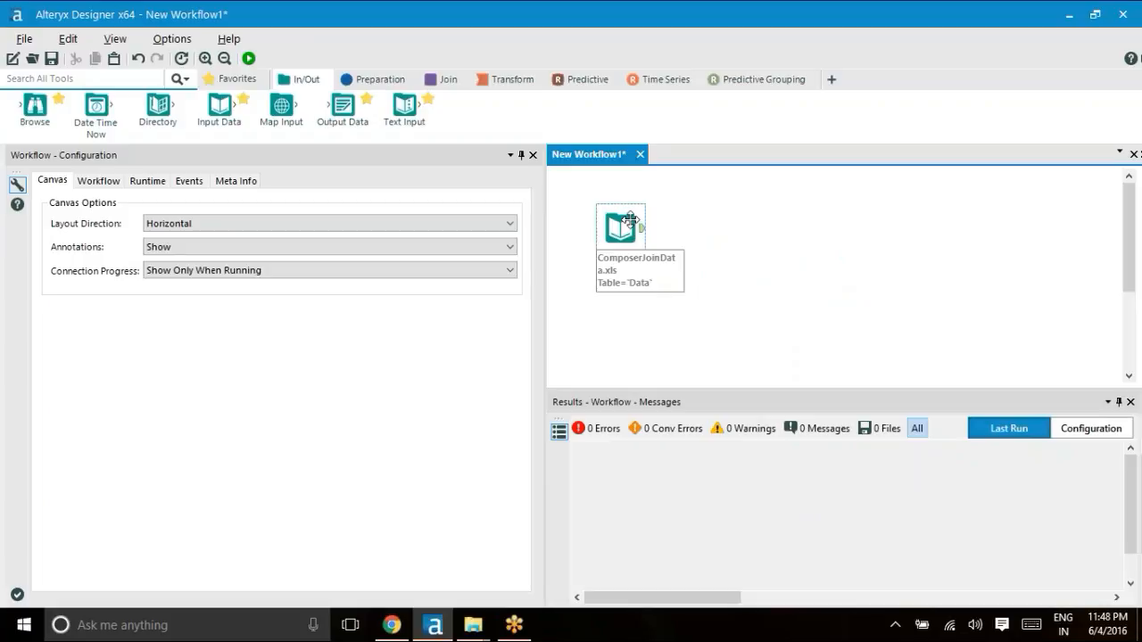
Examine the Input Data tool's remaining options, the choices for Output File Name as Field and the preview rows
left_click(630, 219)
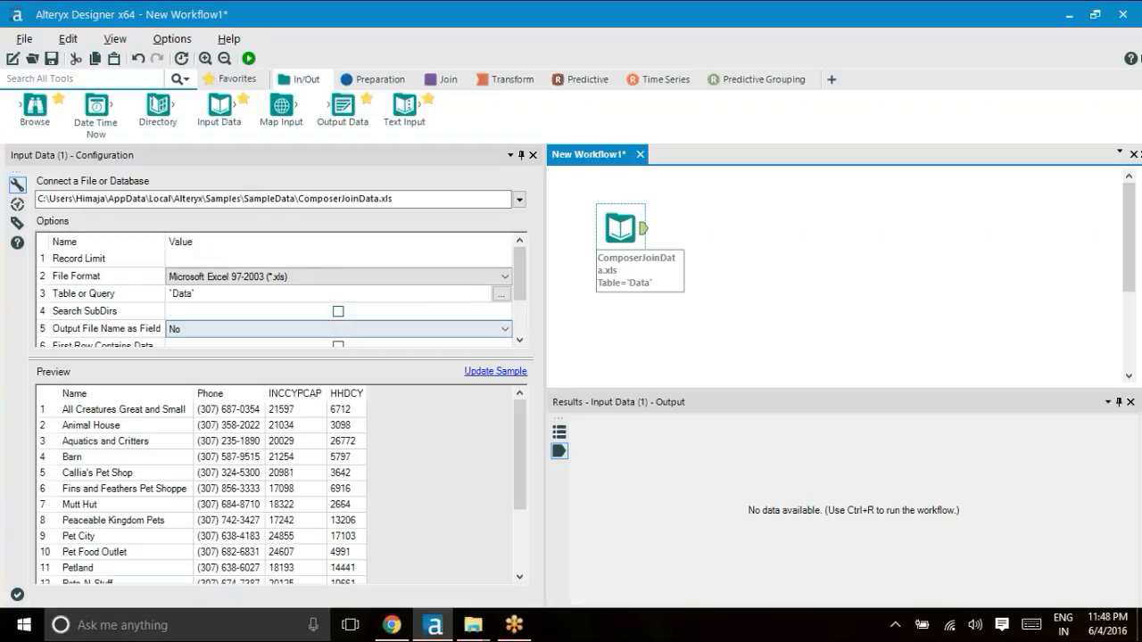
left_click(521, 322)
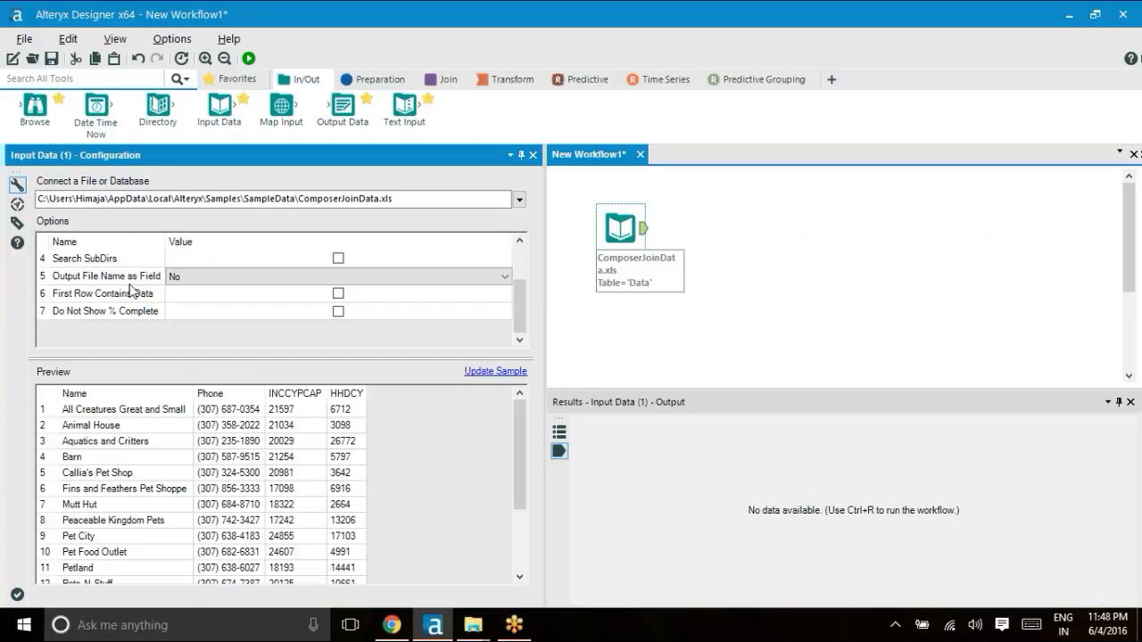
left_click(211, 283)
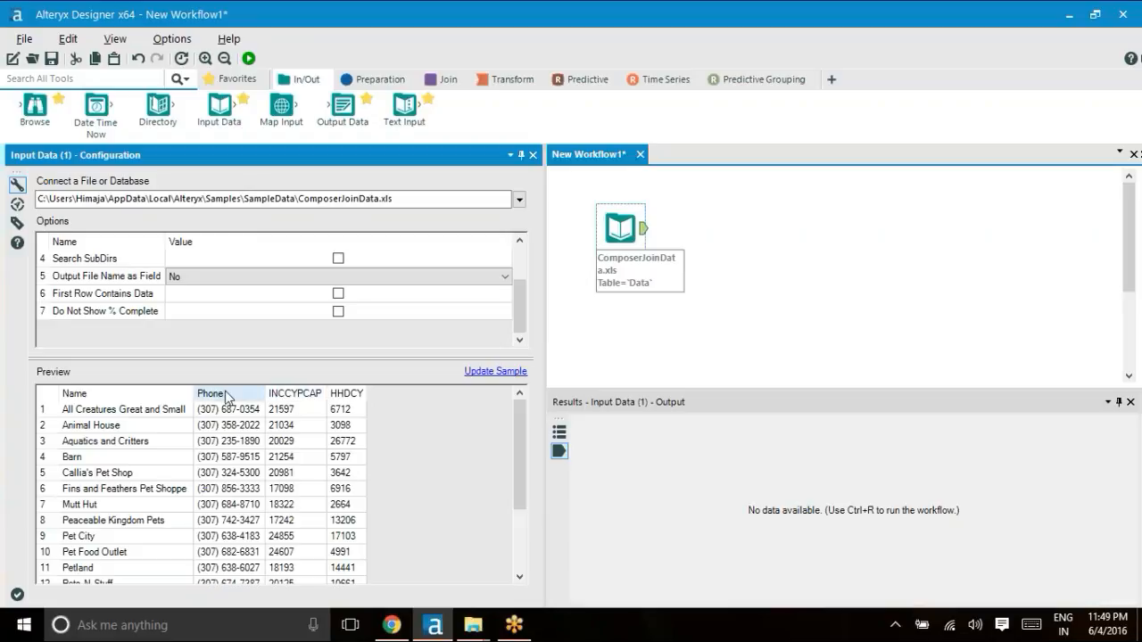
left_click(114, 414)
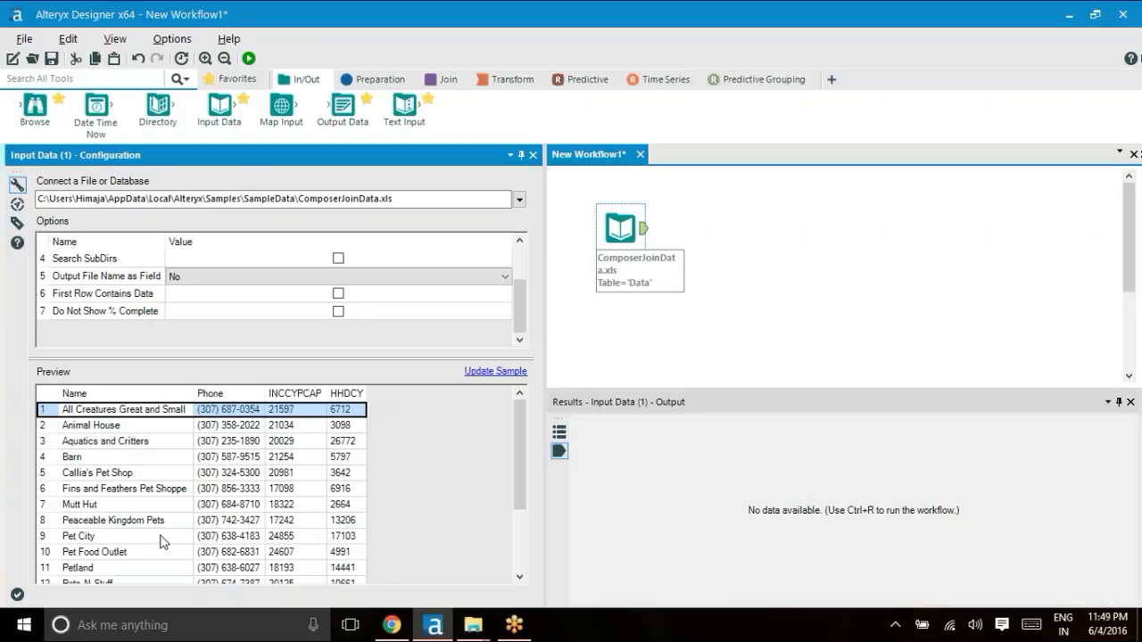
left_click(274, 280)
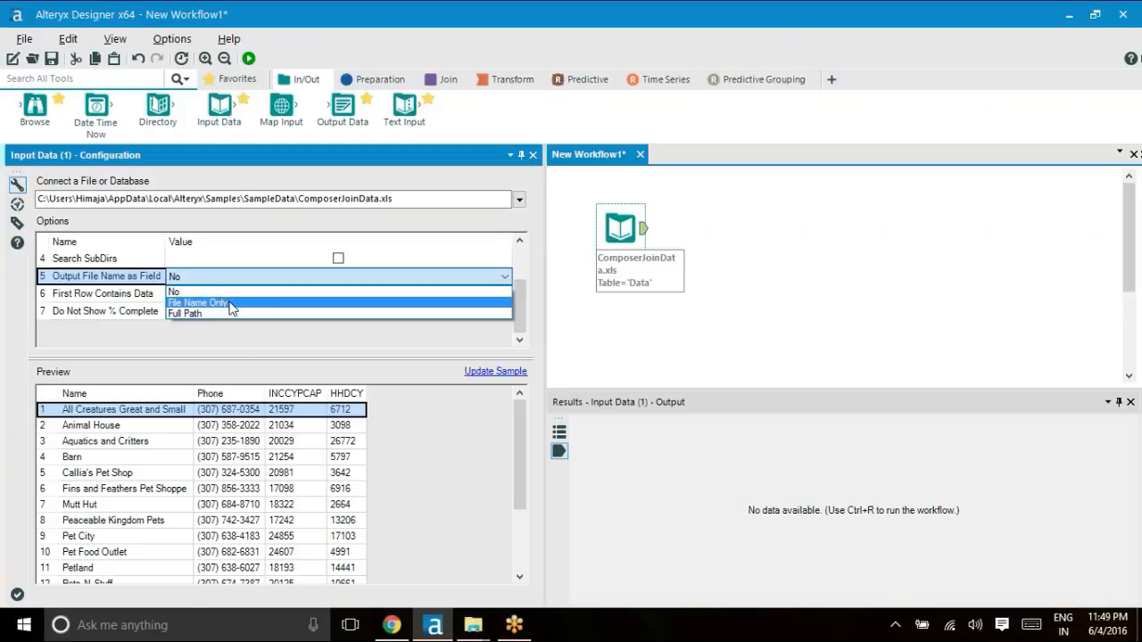
left_click(522, 303)
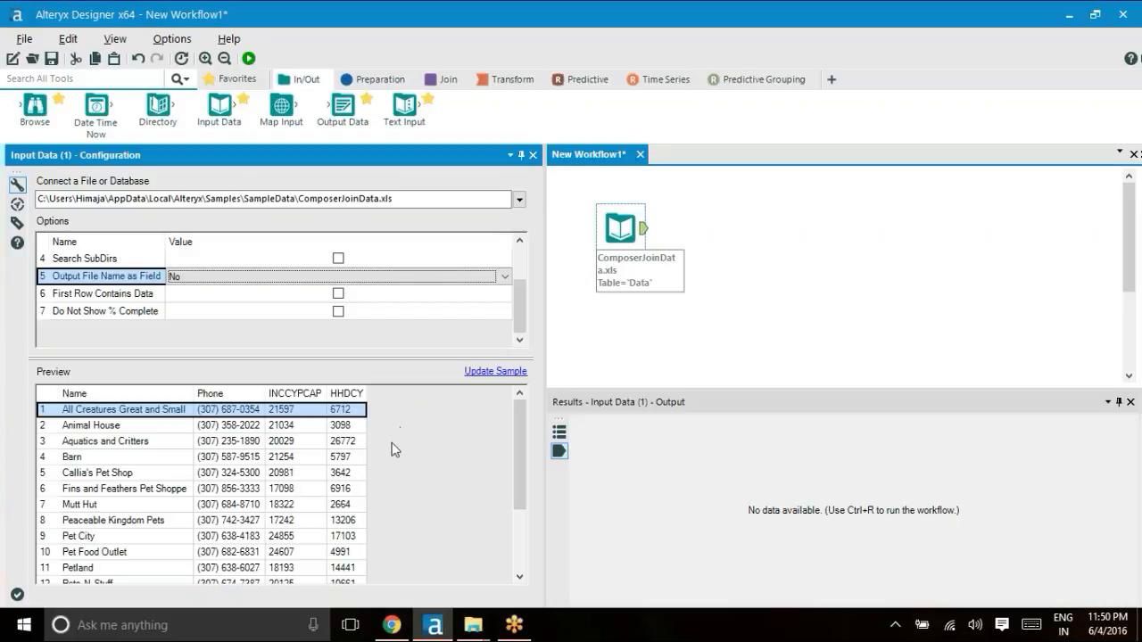
left_click(522, 538)
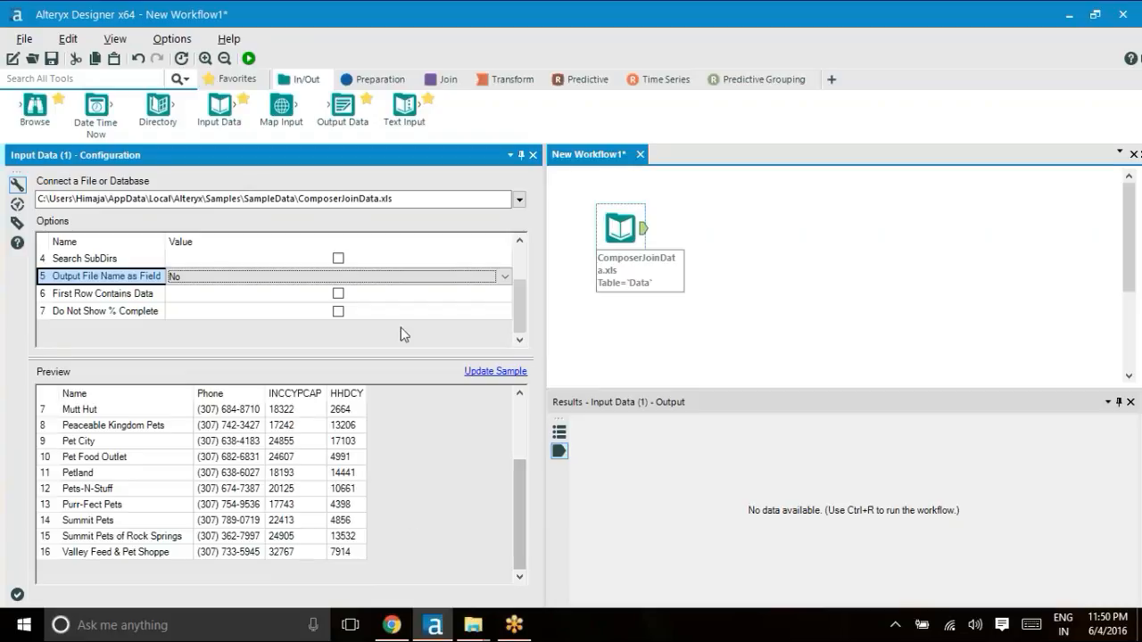
left_click(500, 279)
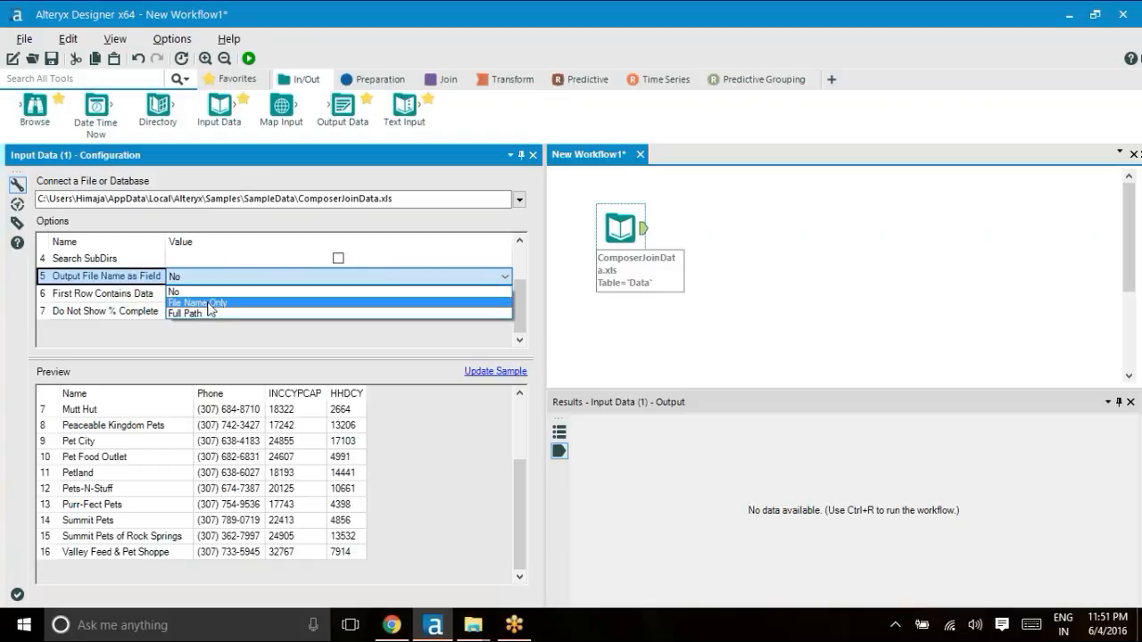
Enable the Do Not Show % Complete option of the Input Data tool
left_click(143, 298)
left_click(143, 298)
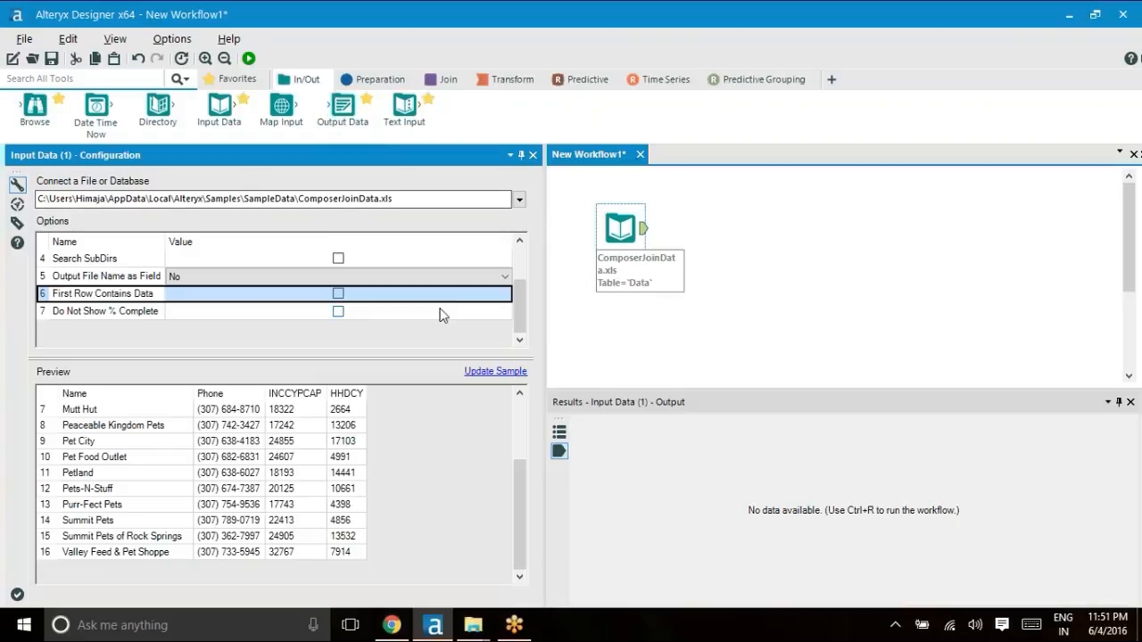
left_click(496, 316)
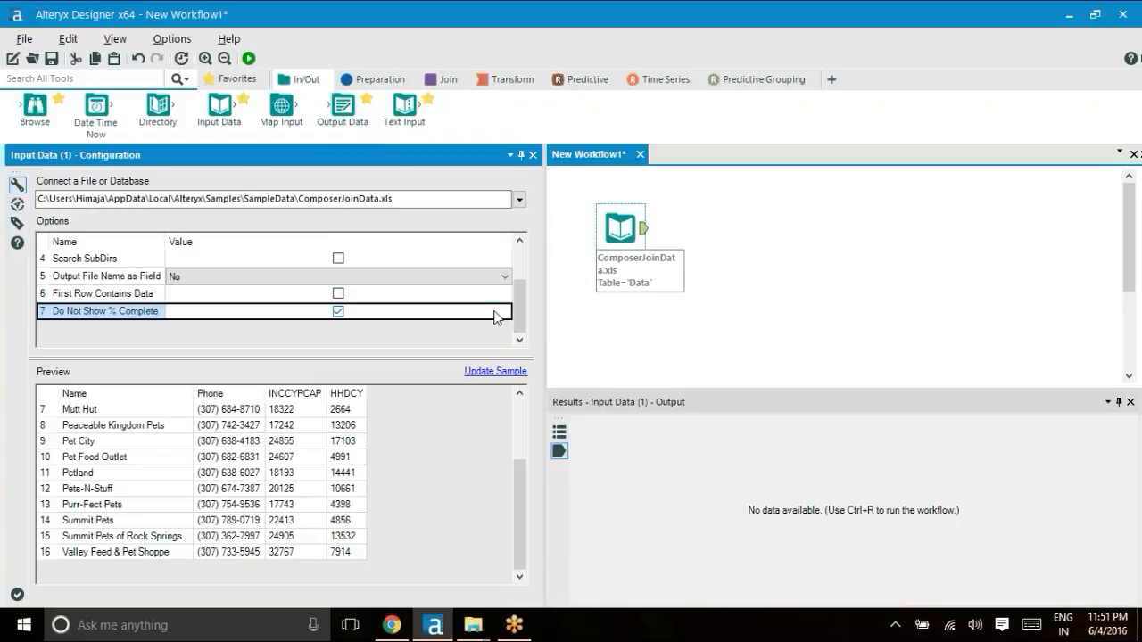
Review the Output File Name as Field, First Row Contains Data and Do Not Show % Complete options of the Input Data tool
left_click(370, 278)
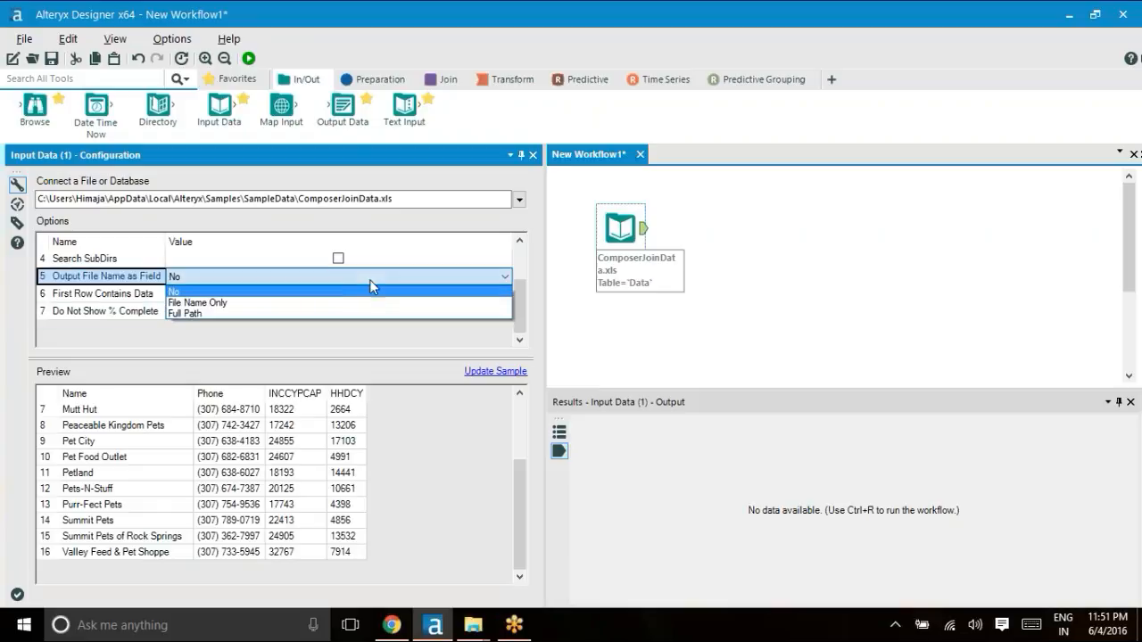
left_click(150, 299)
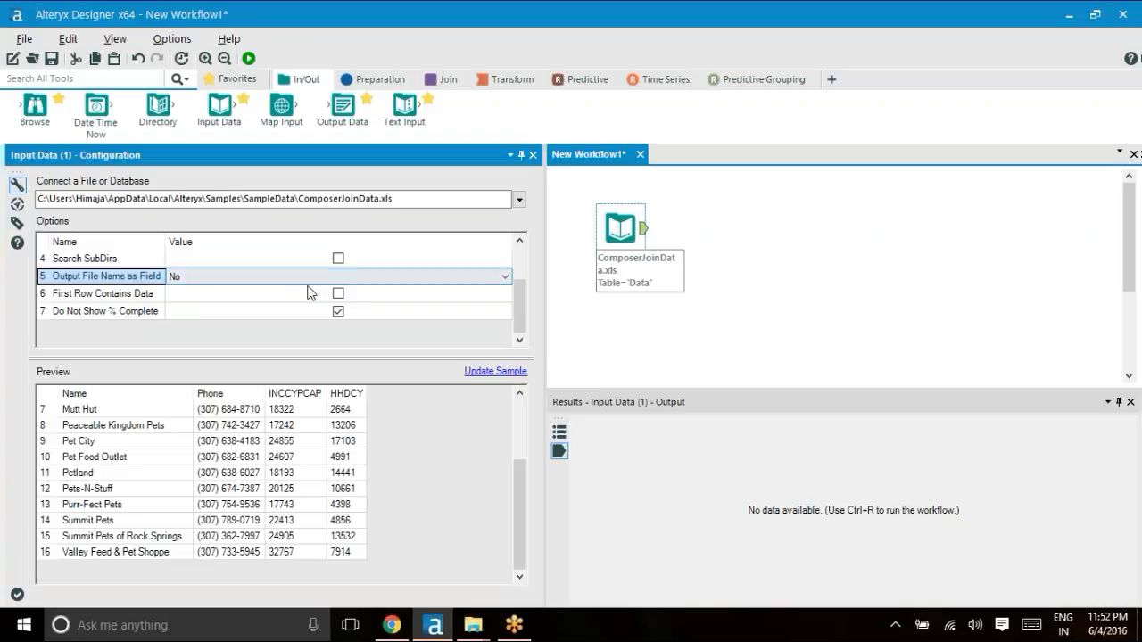
left_click(125, 300)
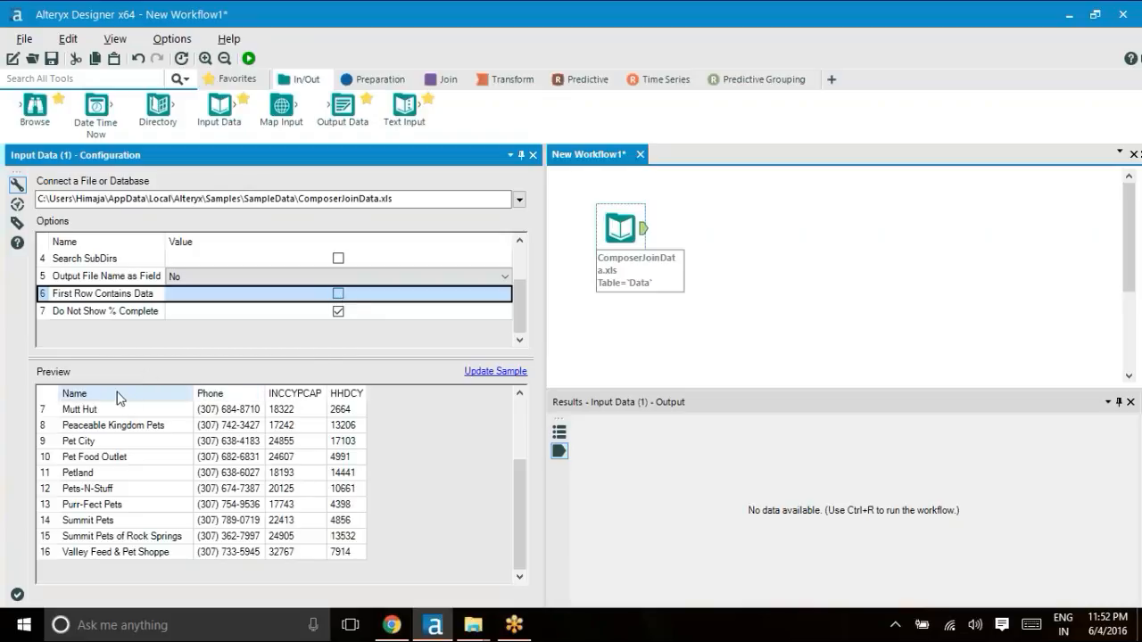
left_click(338, 295)
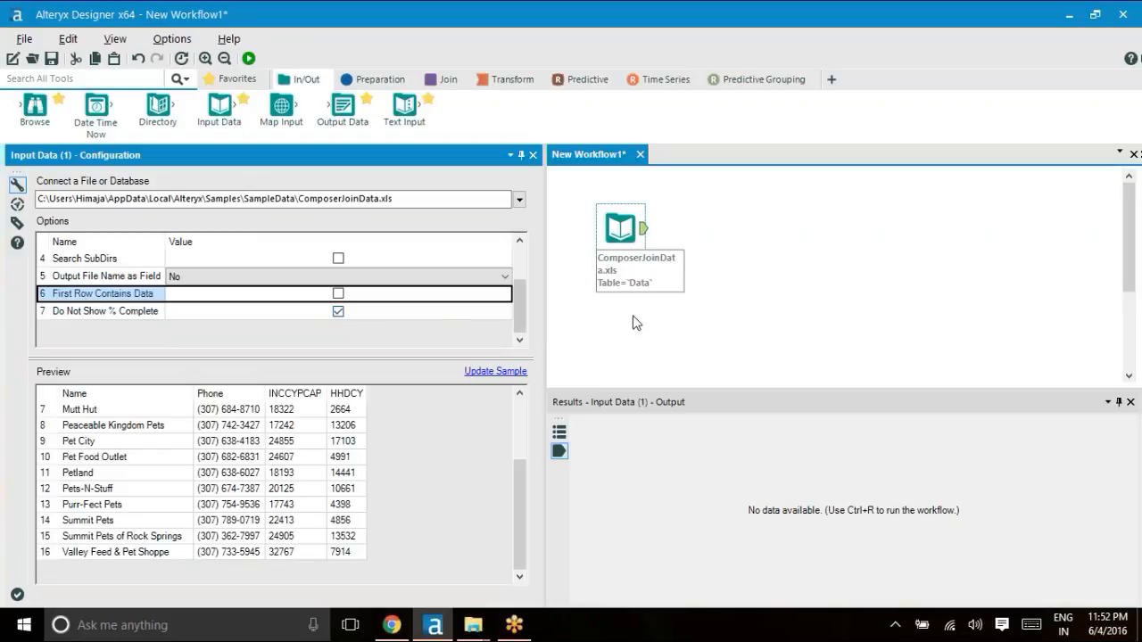
left_click(658, 336)
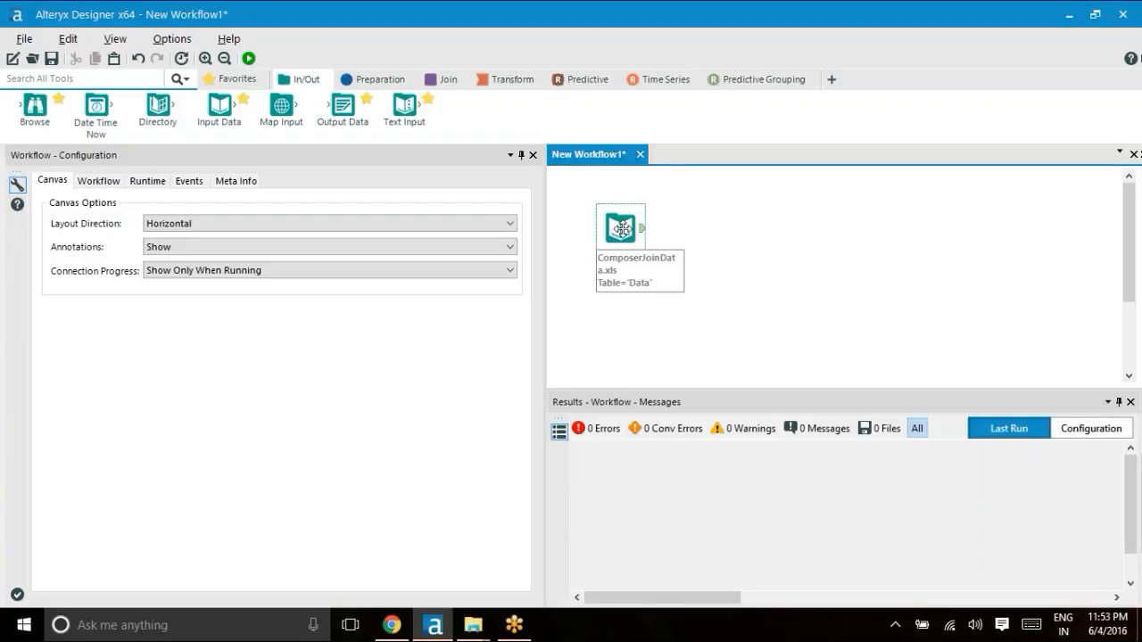
left_click(609, 284)
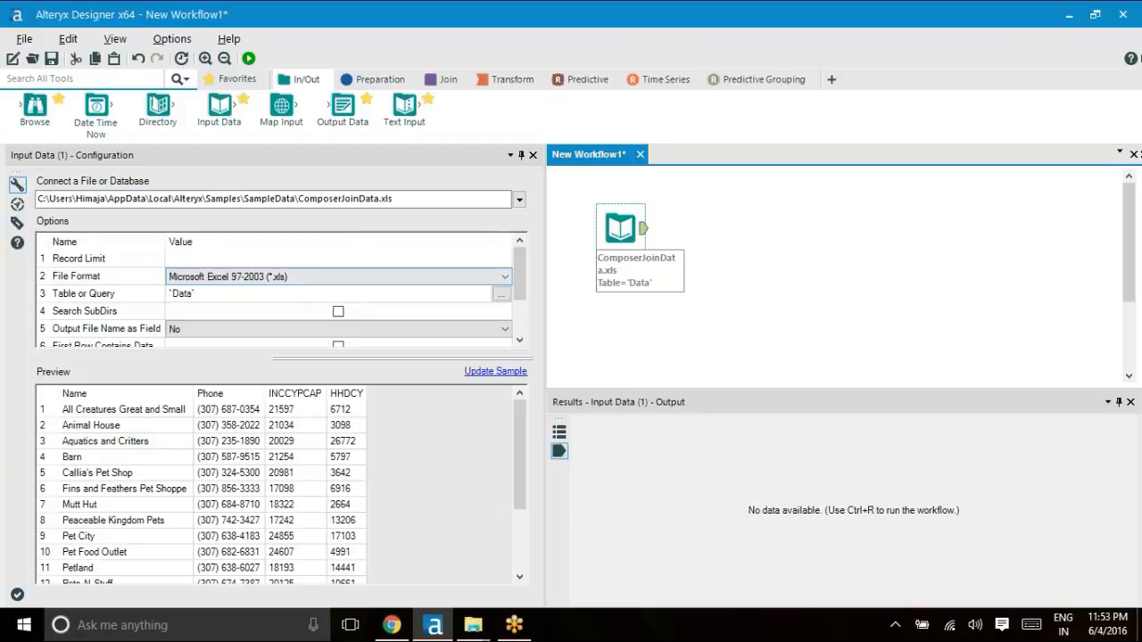
left_click(523, 323)
left_click(523, 326)
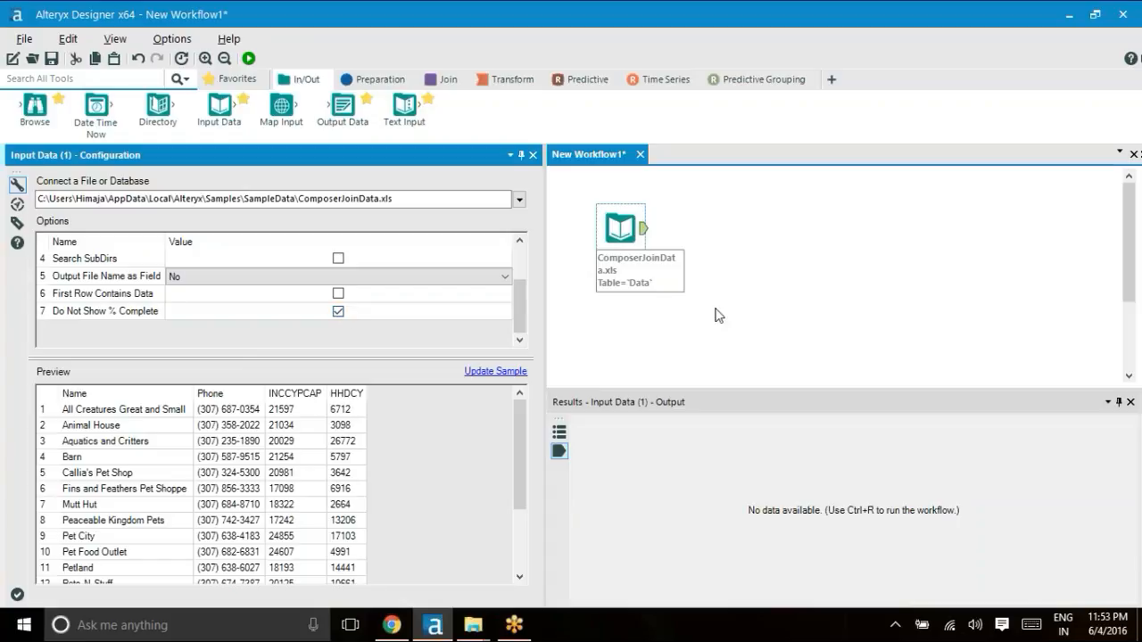
Examine the workflow canvas choices for Connection Progress and Annotations without changing them
left_click(697, 339)
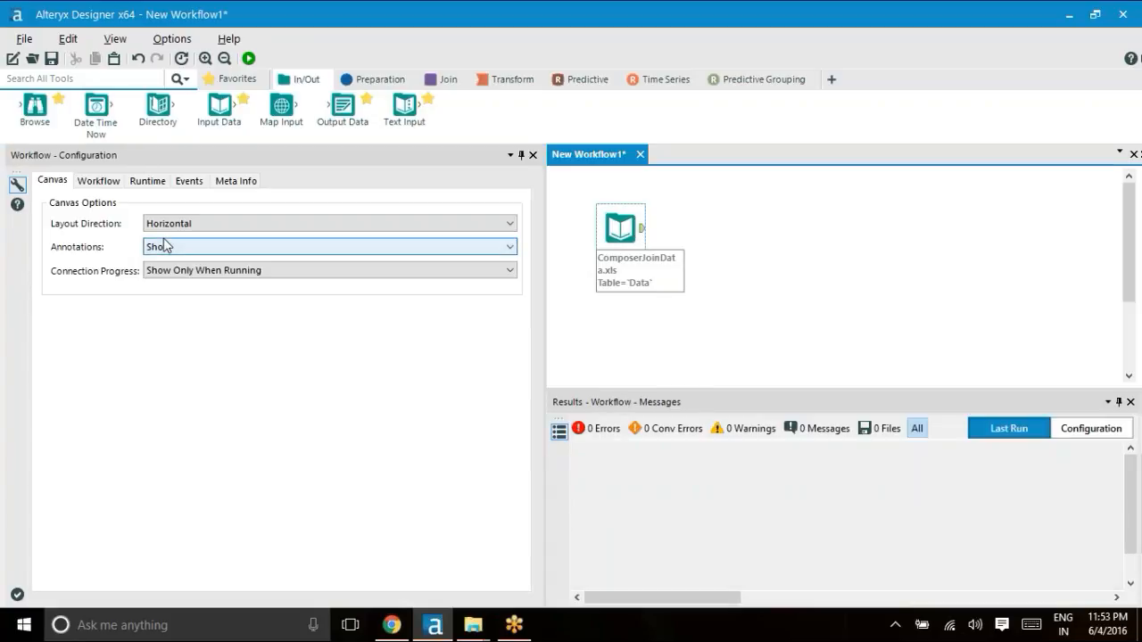
left_click(248, 274)
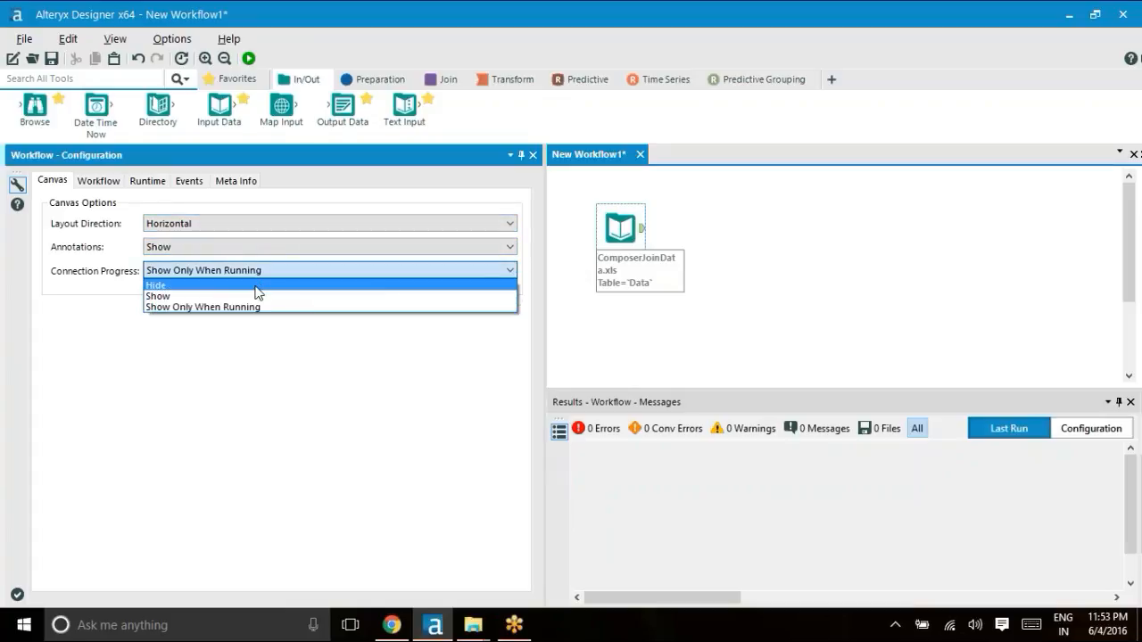
left_click(228, 247)
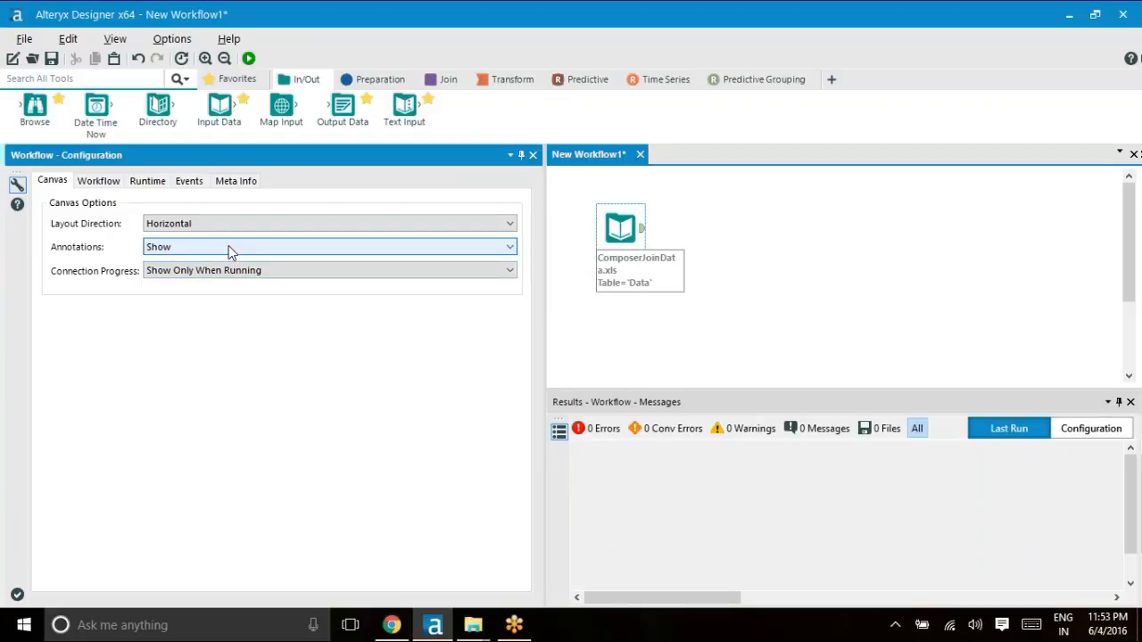
left_click(417, 247)
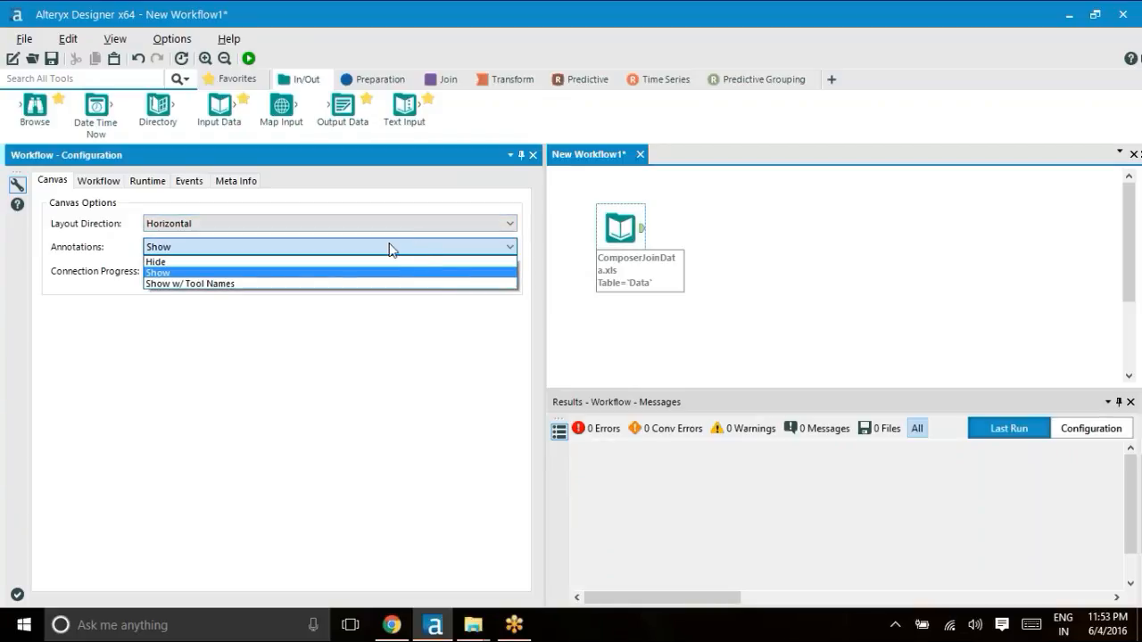
left_click(732, 246)
left_click(720, 237)
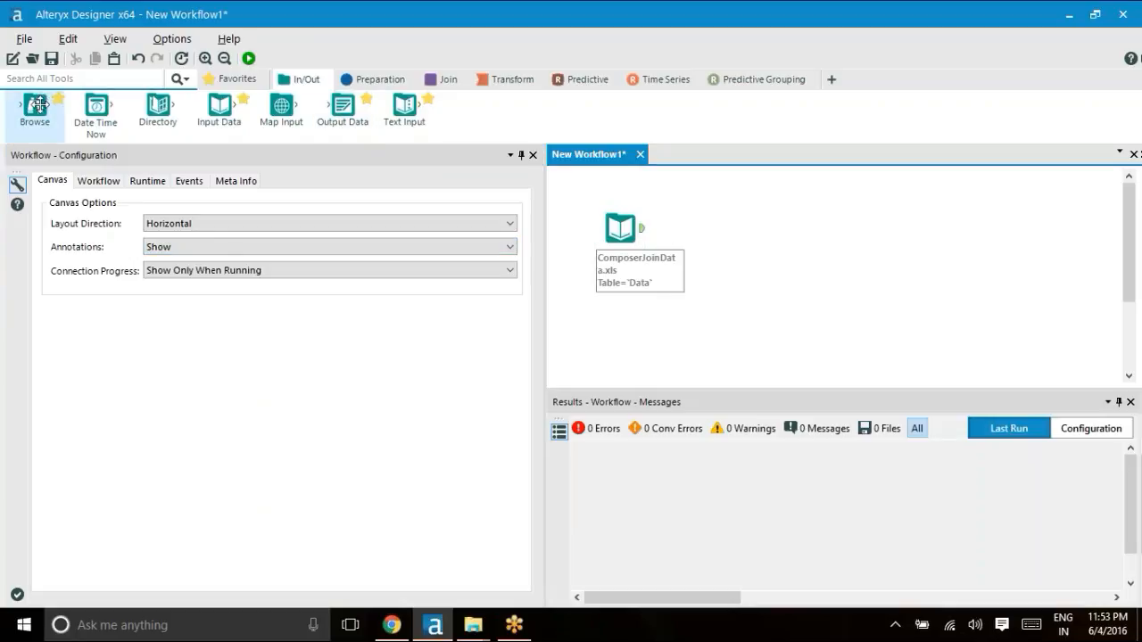
Add a Browse tool connected to the Input Data tool, run the workflow and dismiss the completion message
left_click_drag(35, 107, 716, 239)
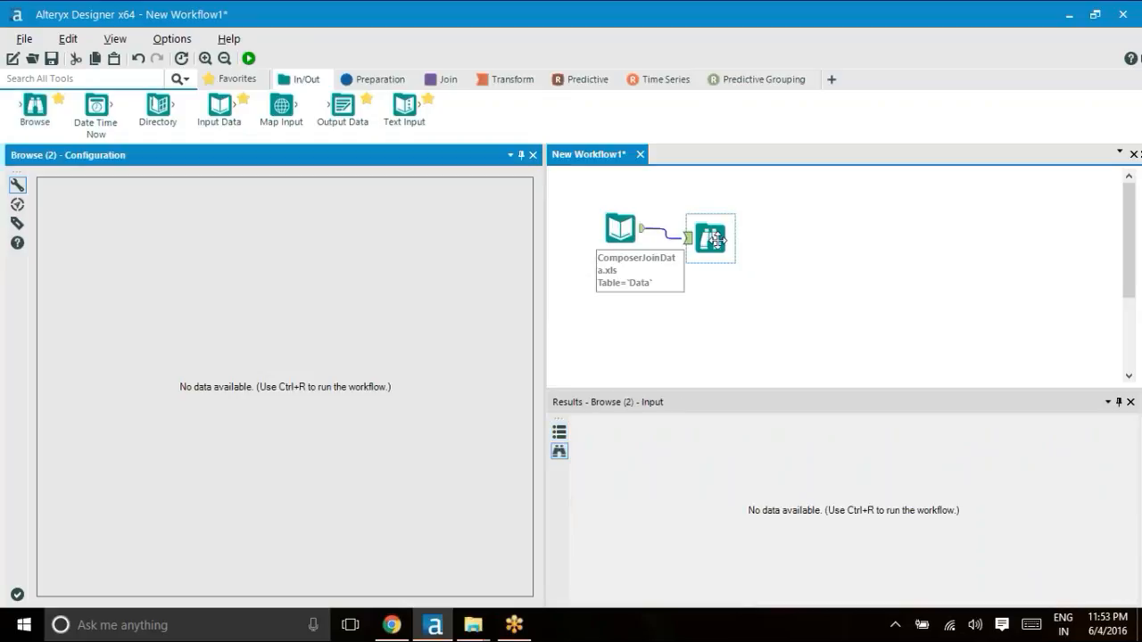
key("ctrl+r")
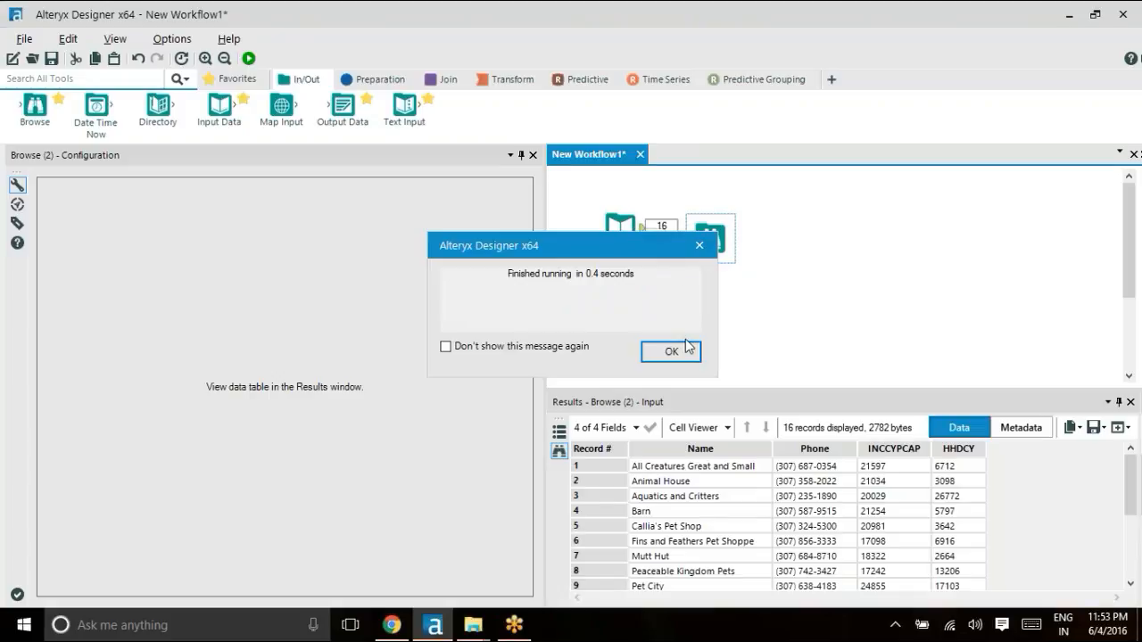
left_click(688, 348)
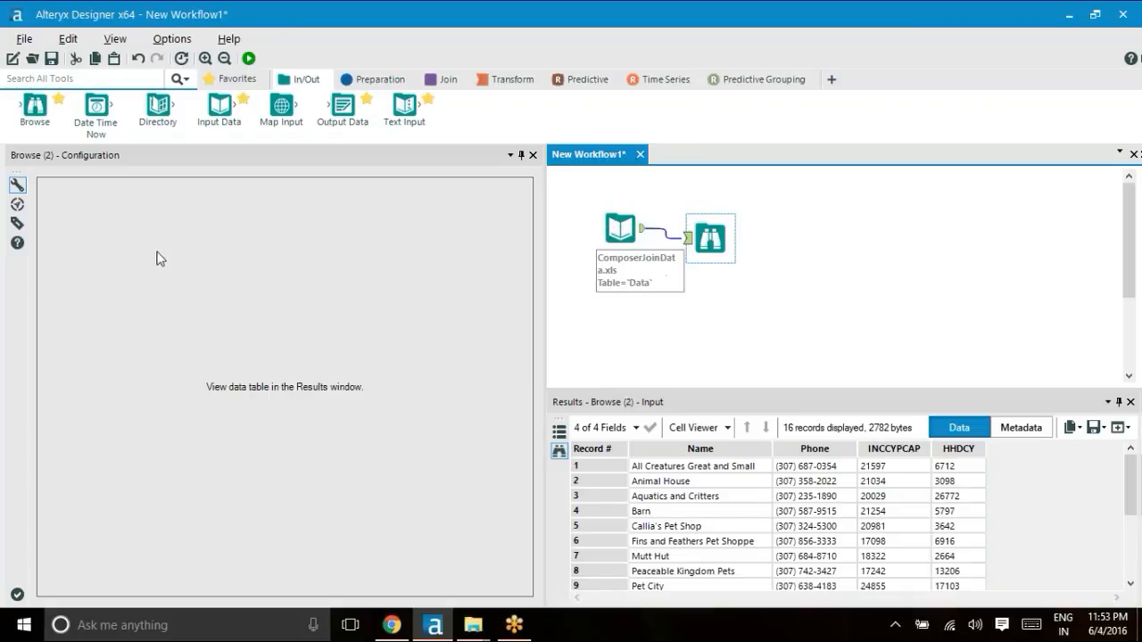
Disable the Do Not Show % Complete option of the Input Data tool, rerun the workflow and dismiss the completion message
left_click(617, 230)
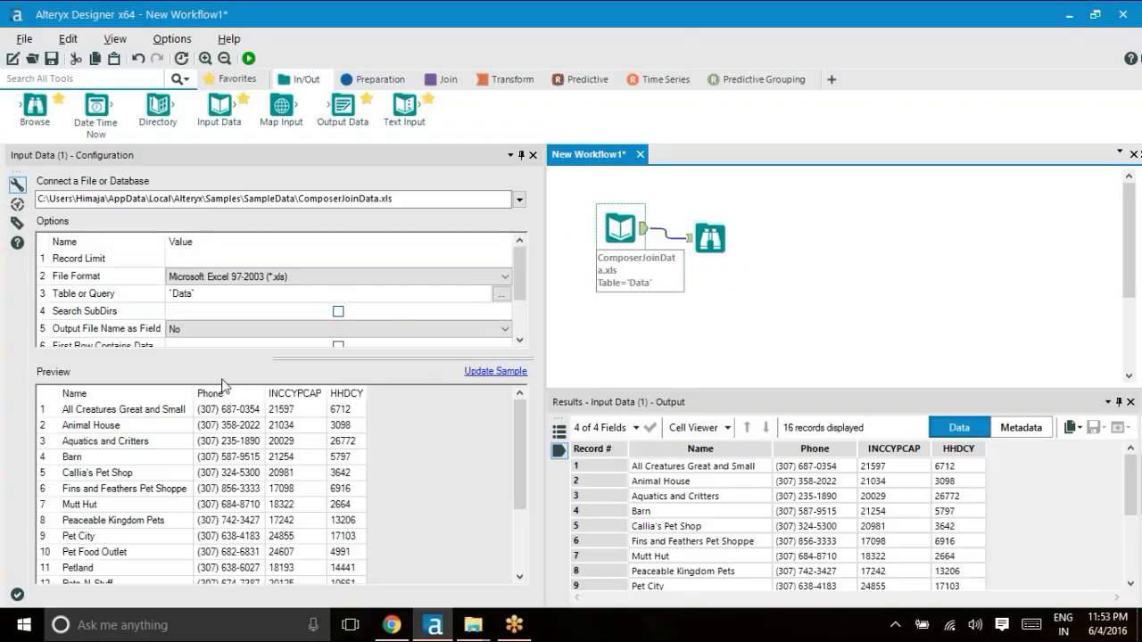
left_click(524, 312)
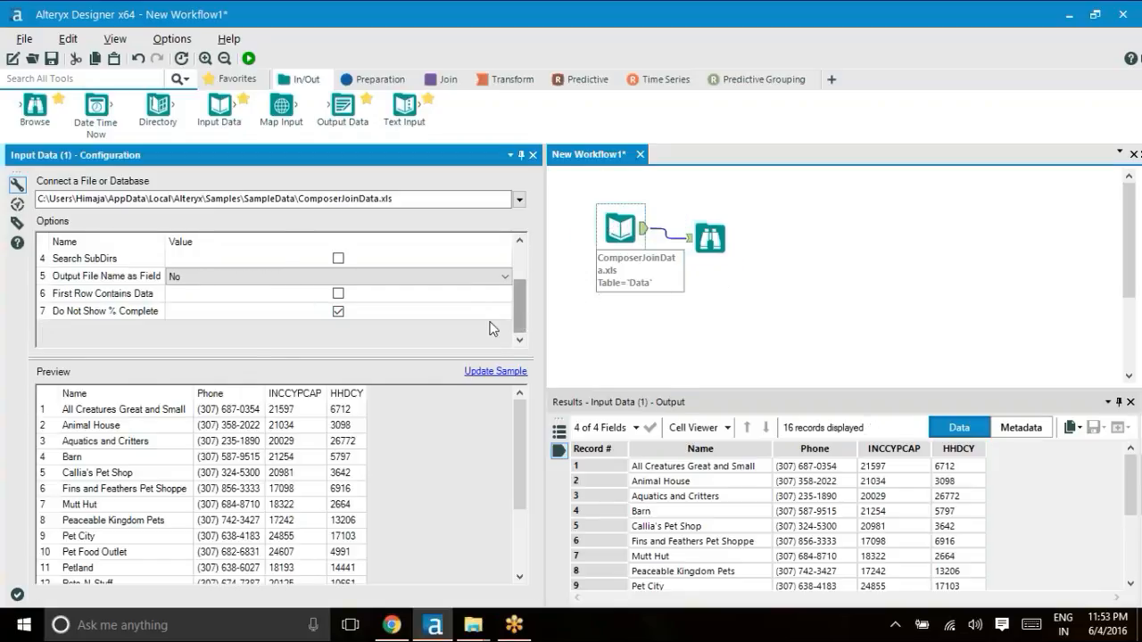
left_click(338, 313)
left_click(734, 308)
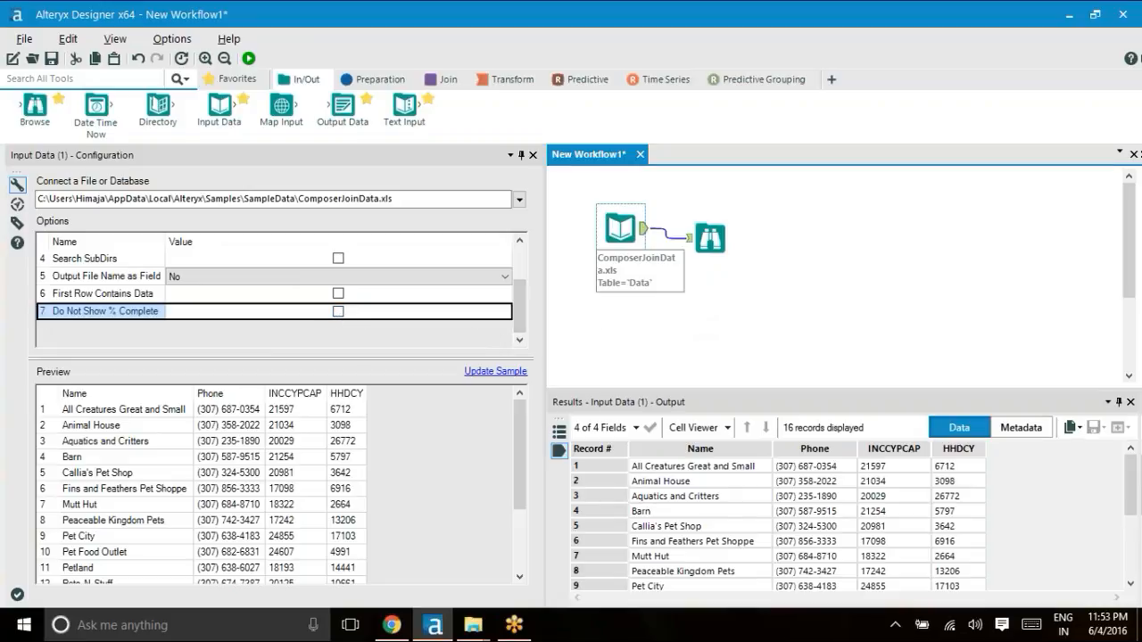
key("ctrl+r")
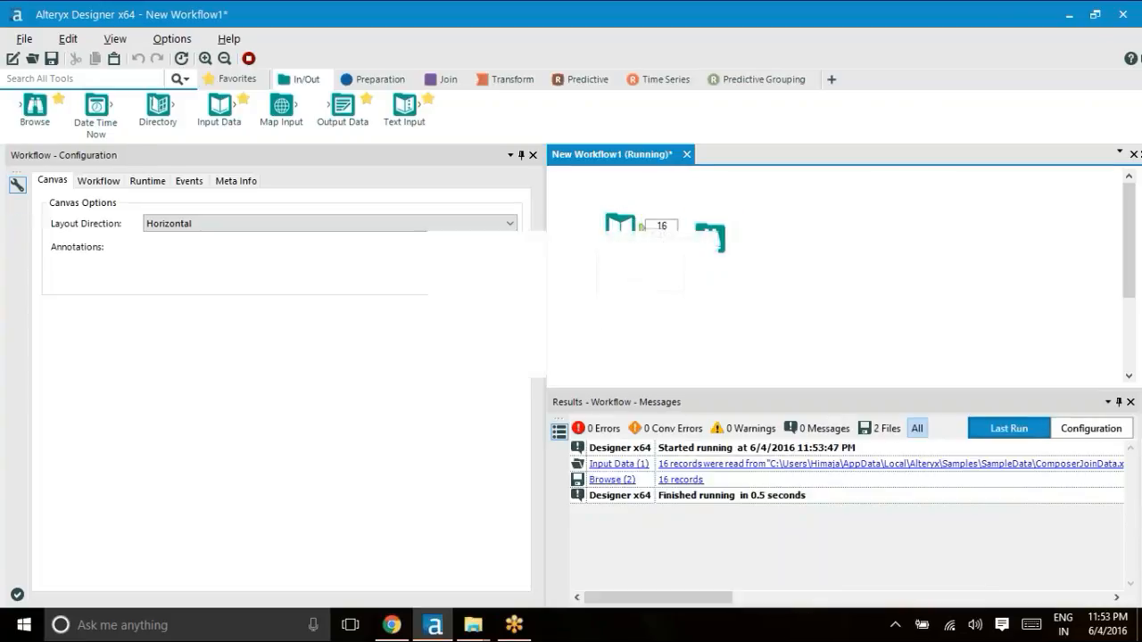
left_click(671, 351)
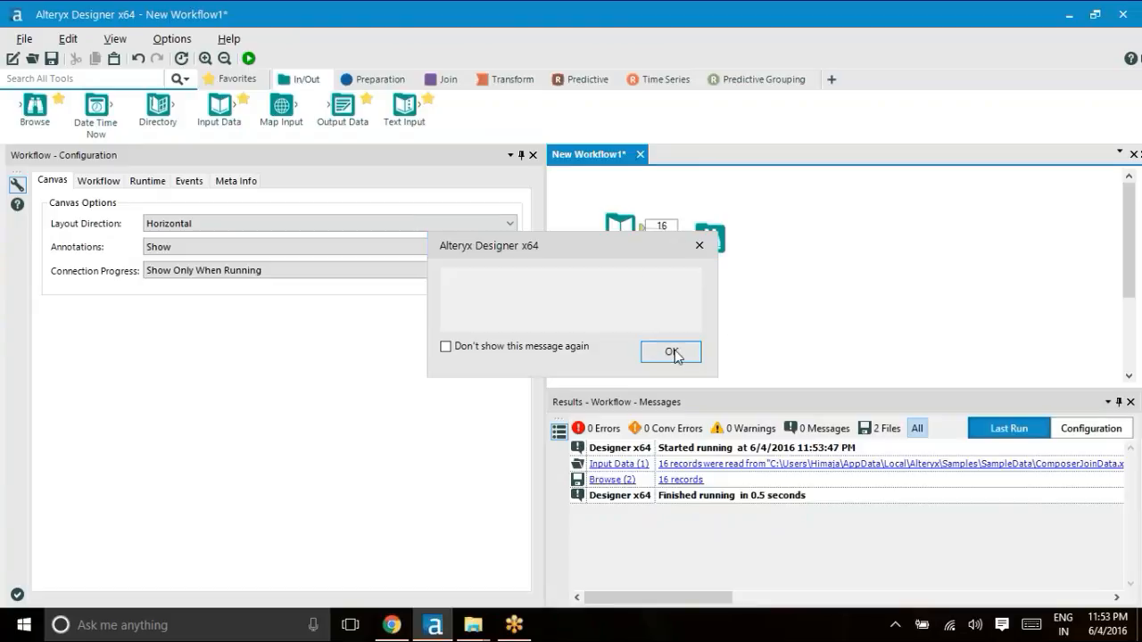
Set the workflow's Connection Progress canvas option to Show
left_click(246, 271)
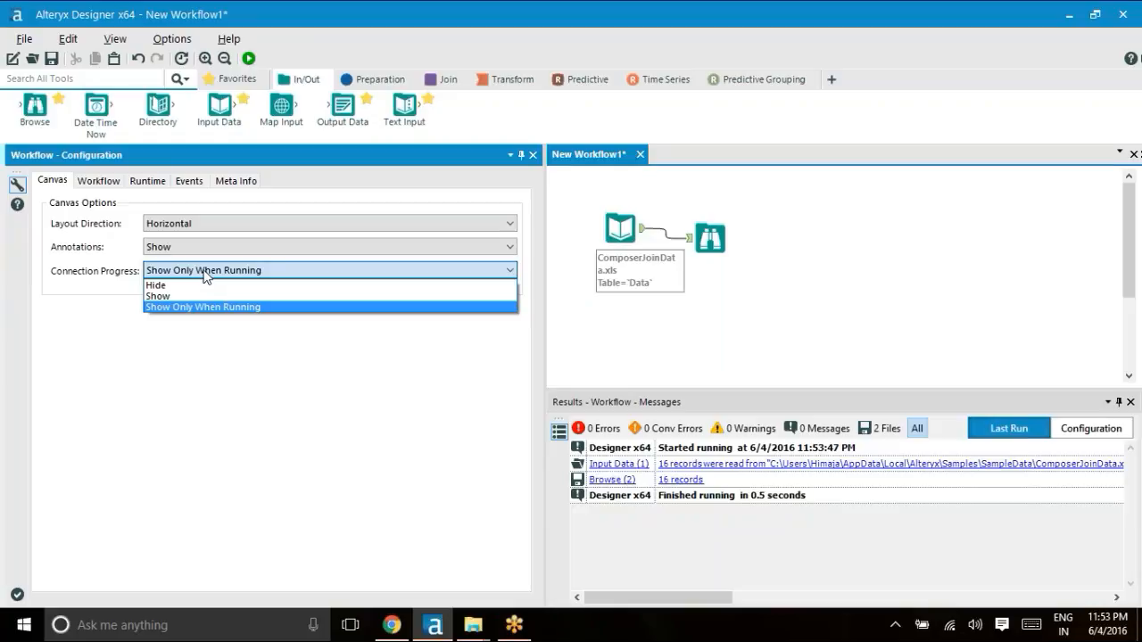
left_click(204, 273)
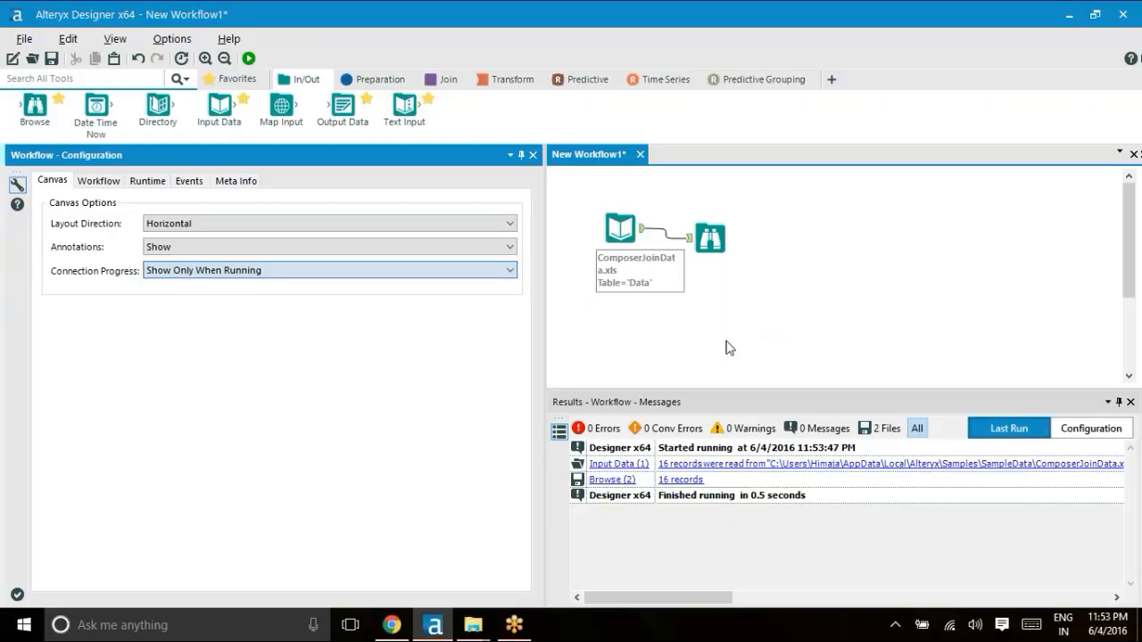
left_click(290, 272)
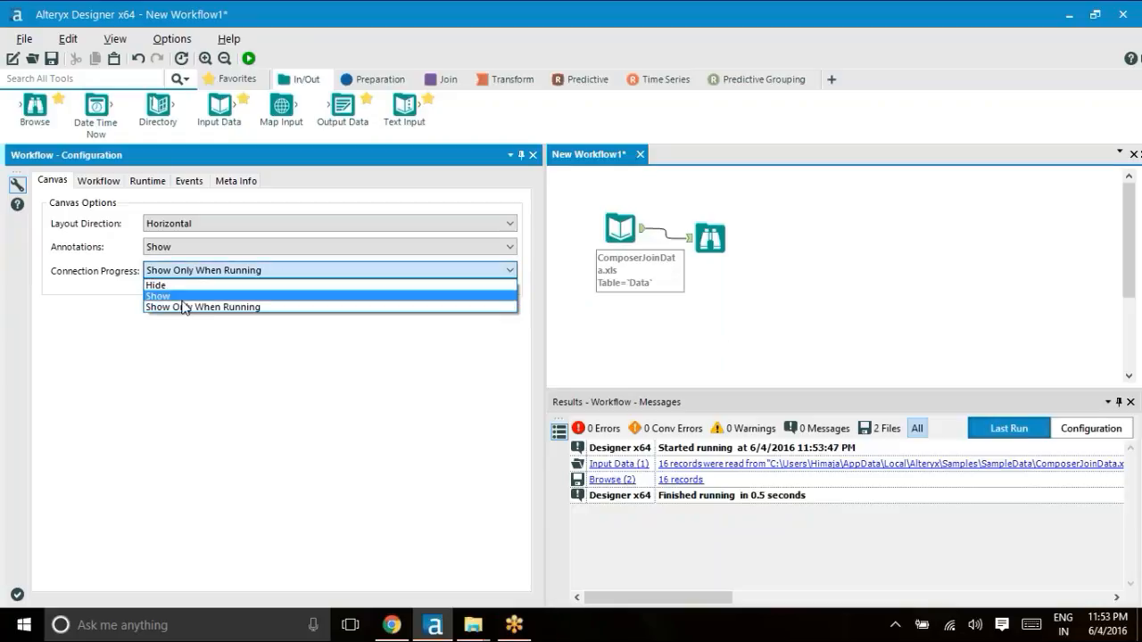
left_click(188, 298)
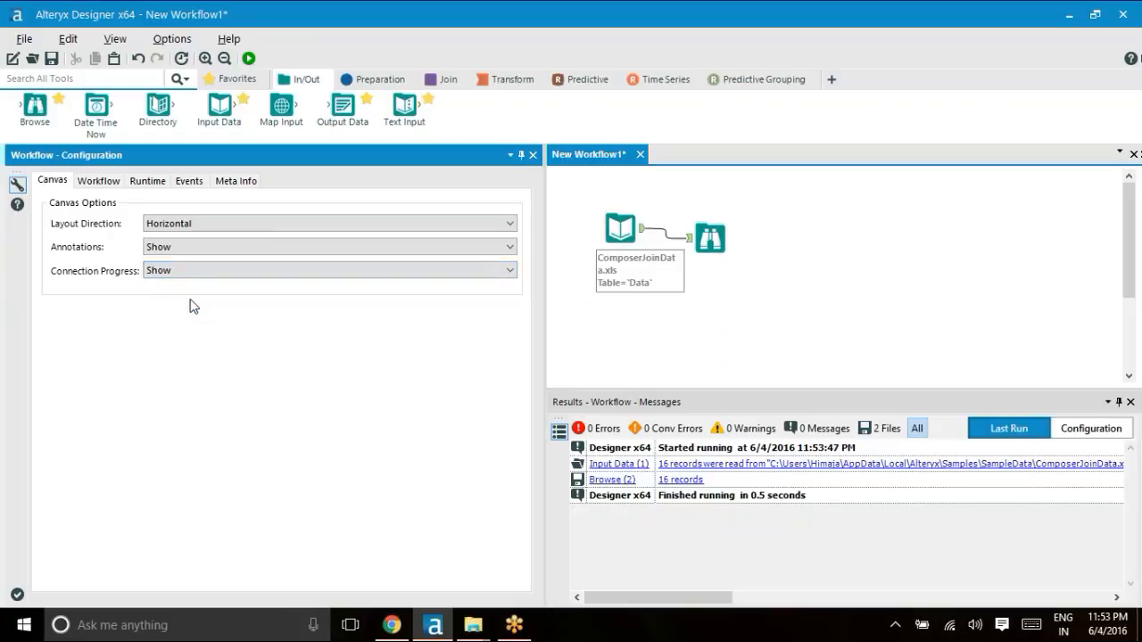
left_click(816, 341)
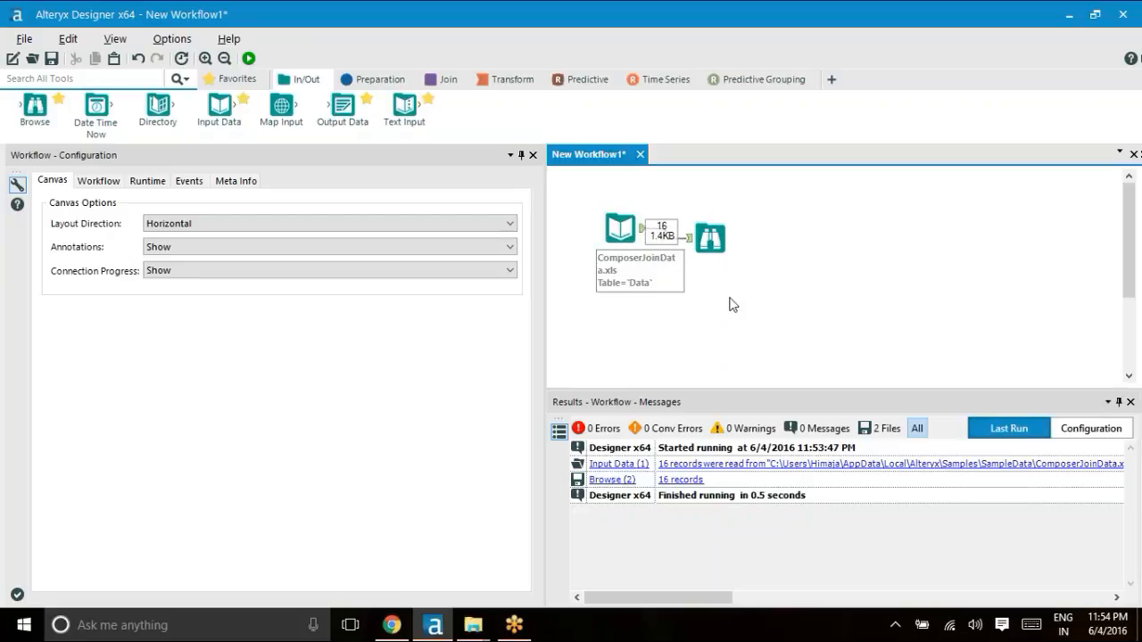
Move the Browse tool slightly higher beside the Input Data tool and view its records in the results
left_click(711, 239)
left_click(623, 231)
left_click(732, 339)
left_click(709, 239)
left_click_drag(709, 239, 720, 221)
left_click(622, 262)
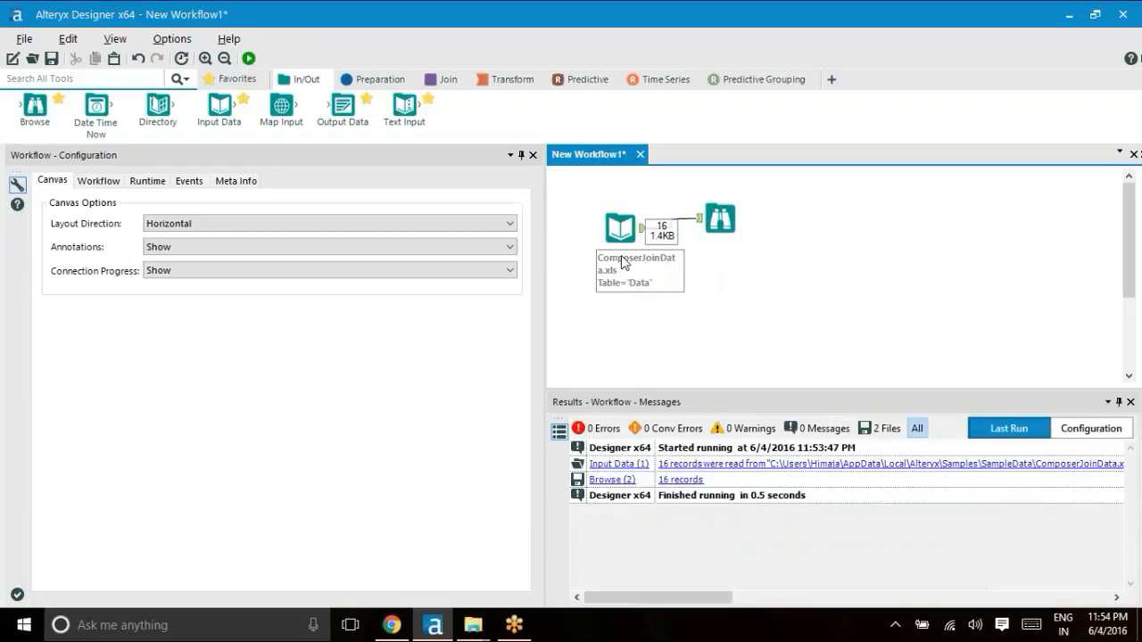
left_click(720, 219)
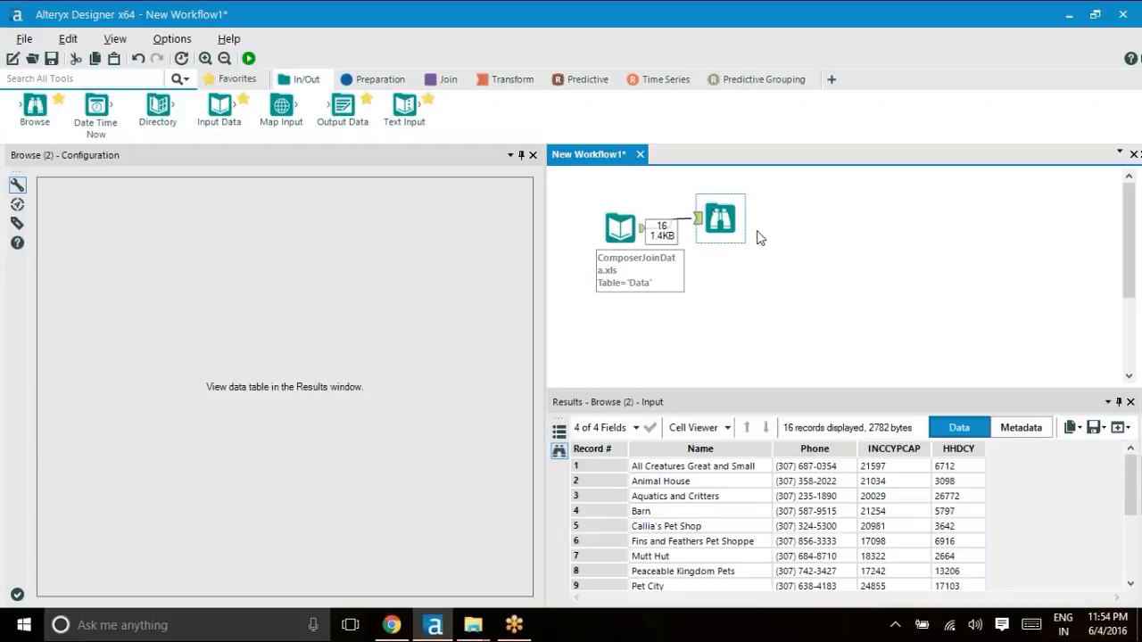
left_click(681, 403)
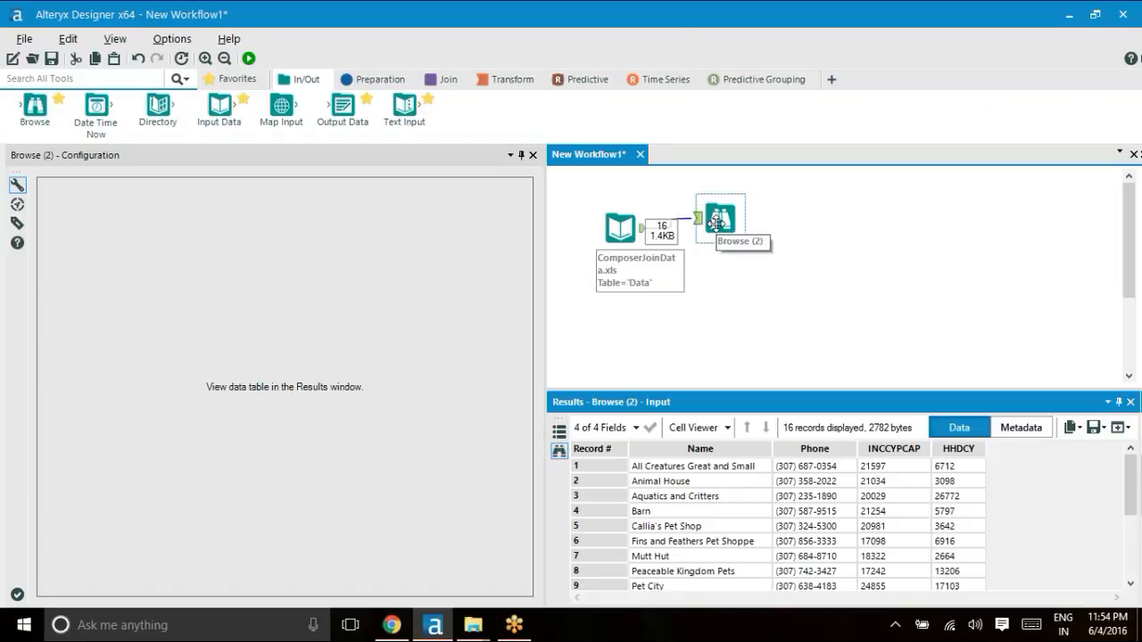
left_click(748, 312)
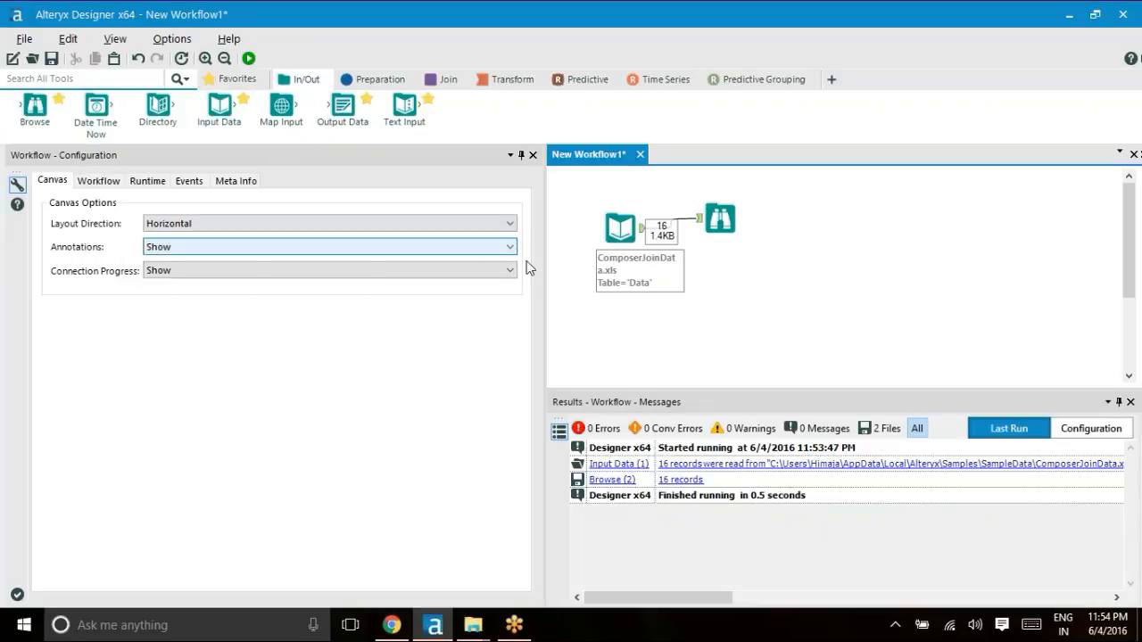
Examine the Input Data tool's file and database connection choices and the ODBC data sources for a new ODBC connection, leaving without connecting
left_click(611, 237)
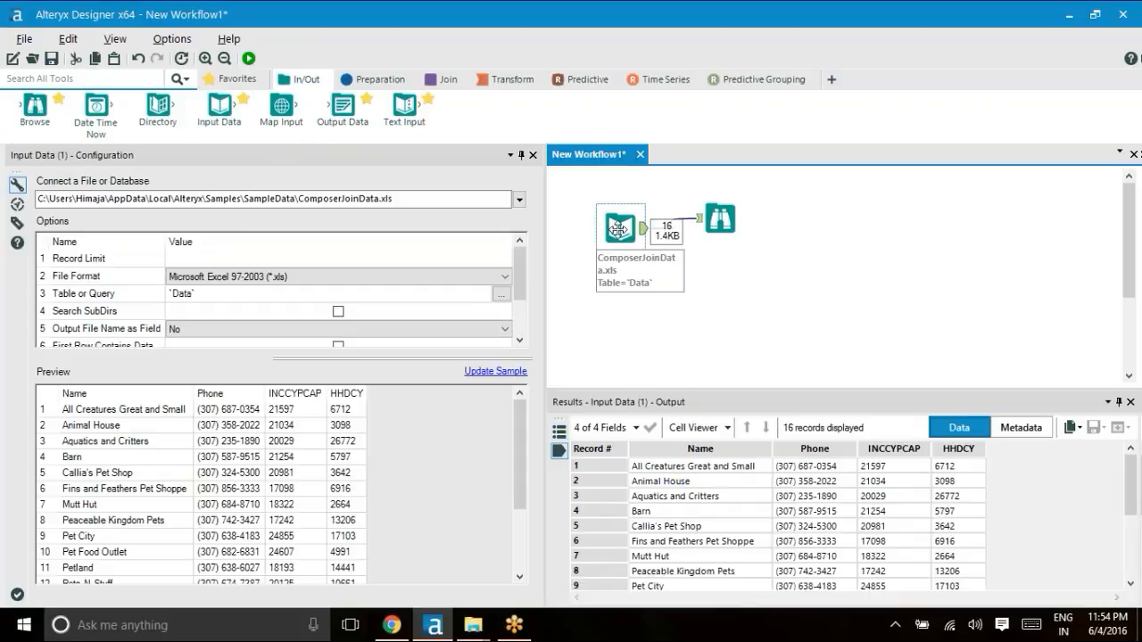
left_click(519, 201)
left_click(519, 201)
left_click(519, 201)
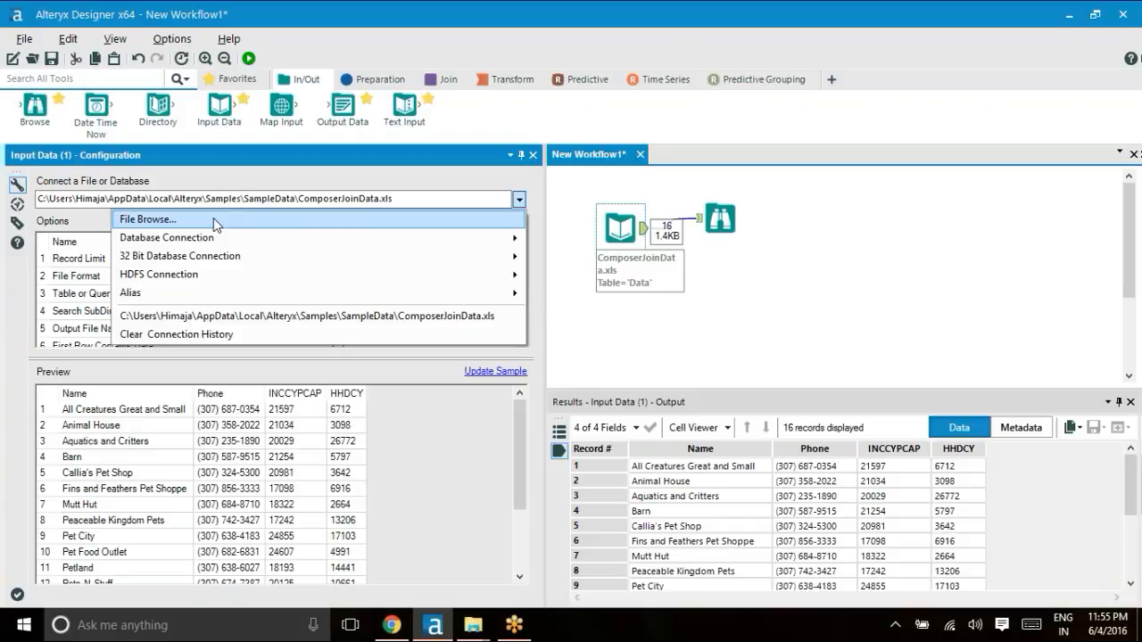
mouse_move(197, 243)
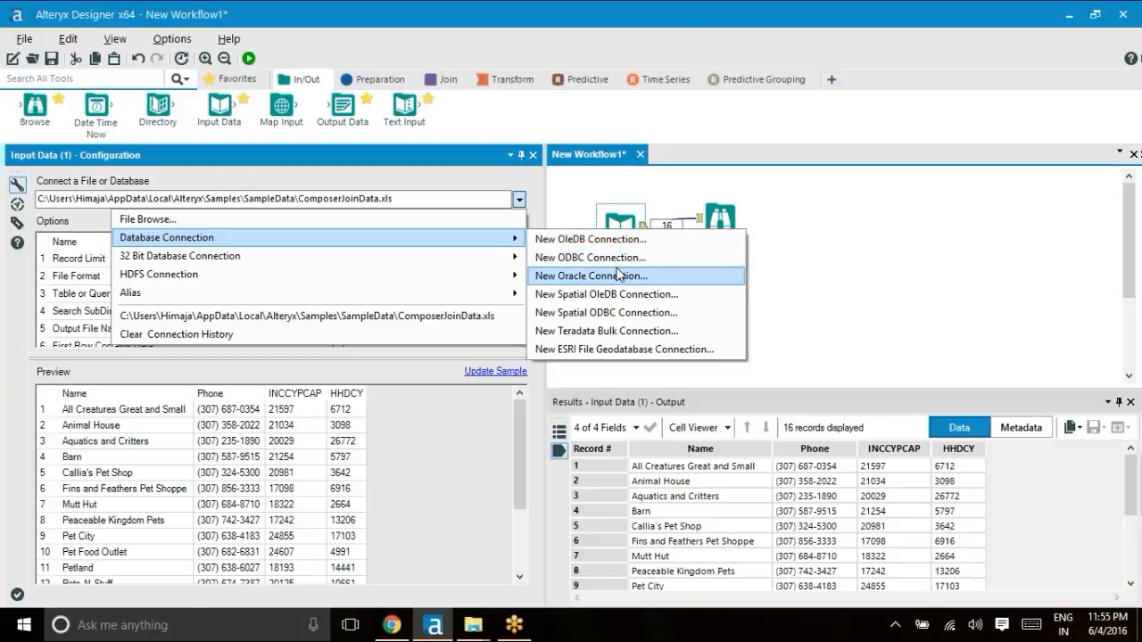
left_click(610, 260)
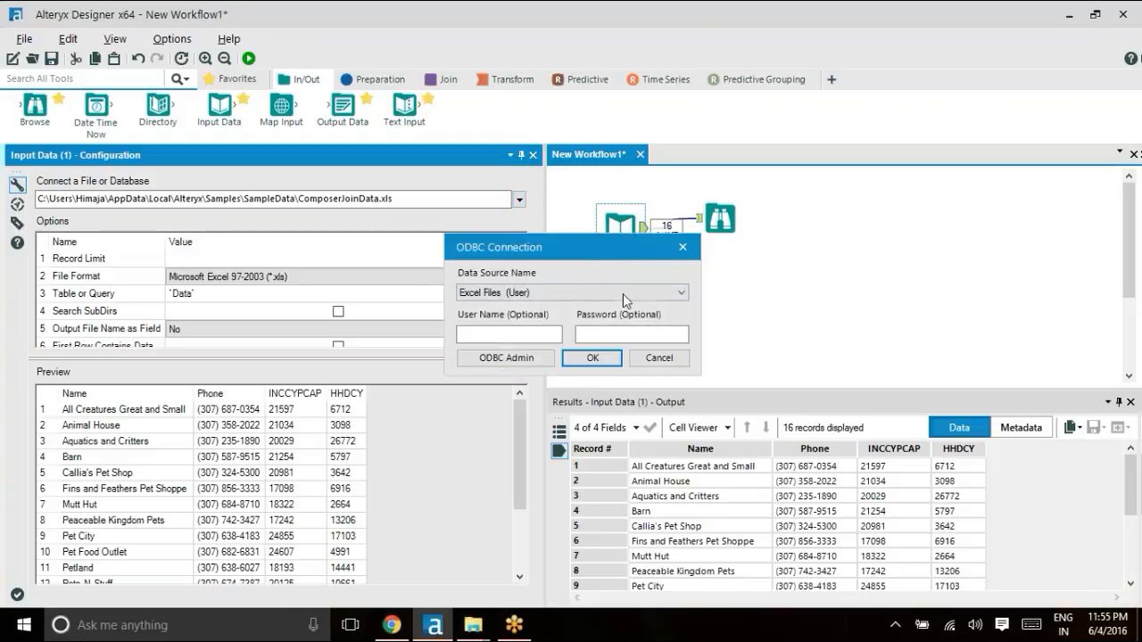
left_click(543, 359)
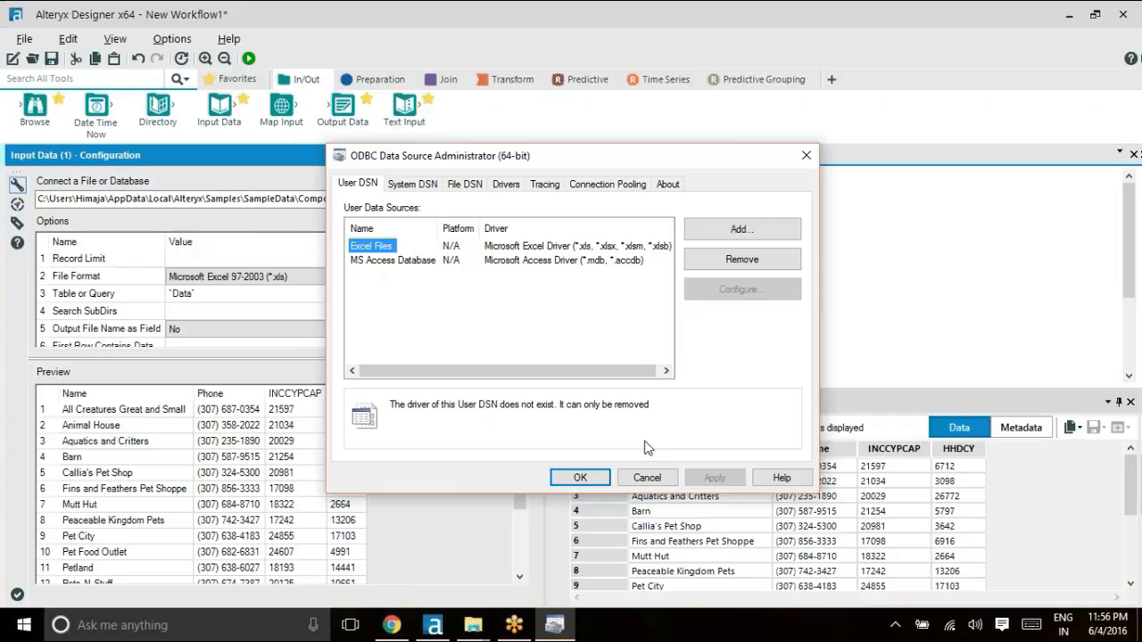
left_click(579, 477)
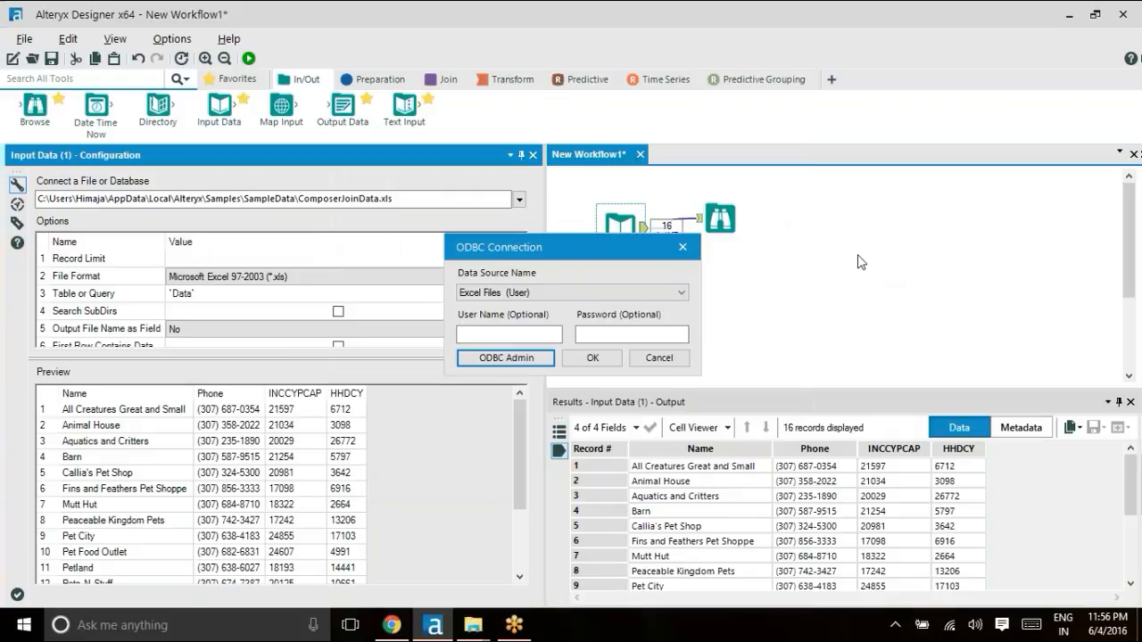
left_click(592, 356)
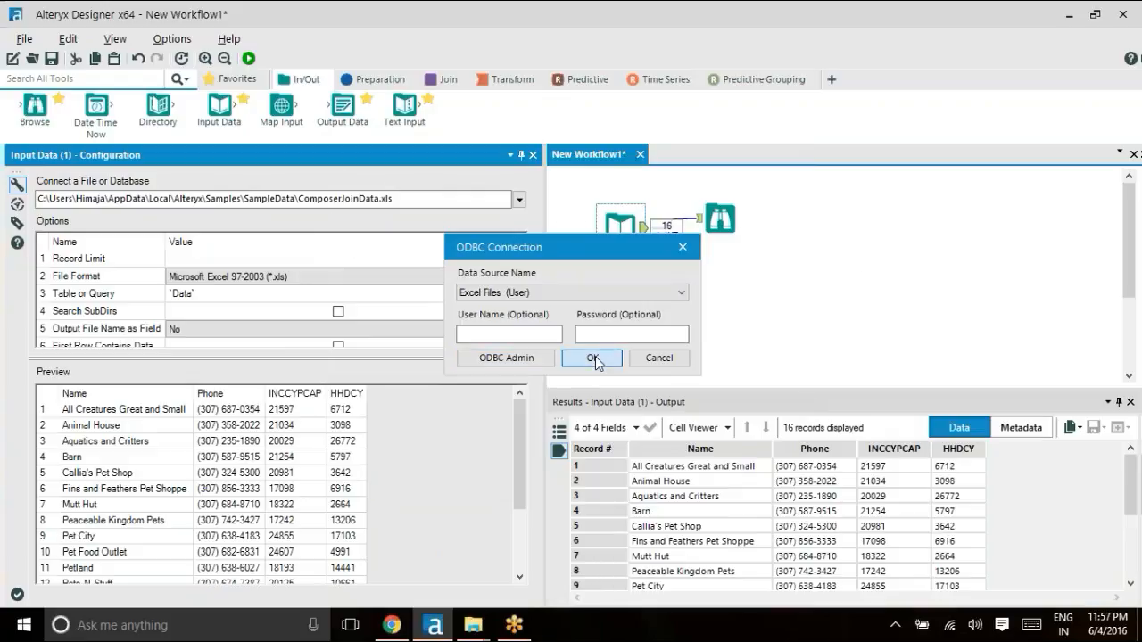
left_click(658, 357)
left_click(675, 364)
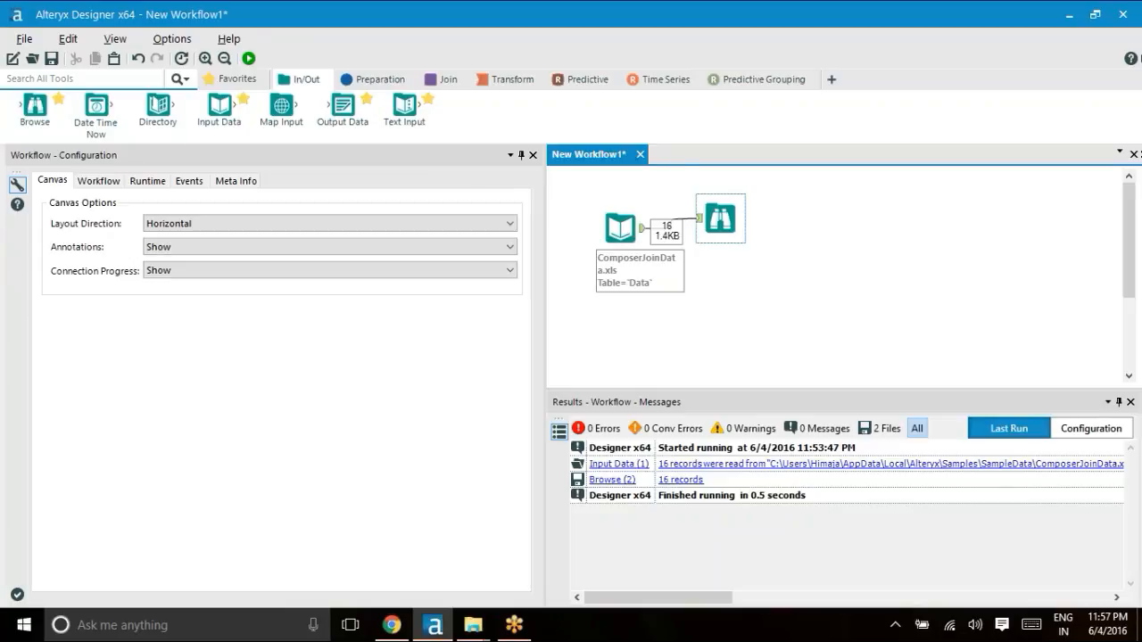
View the Browse tool's records and narrow the configuration area to give the workflow canvas more room
left_click(720, 221)
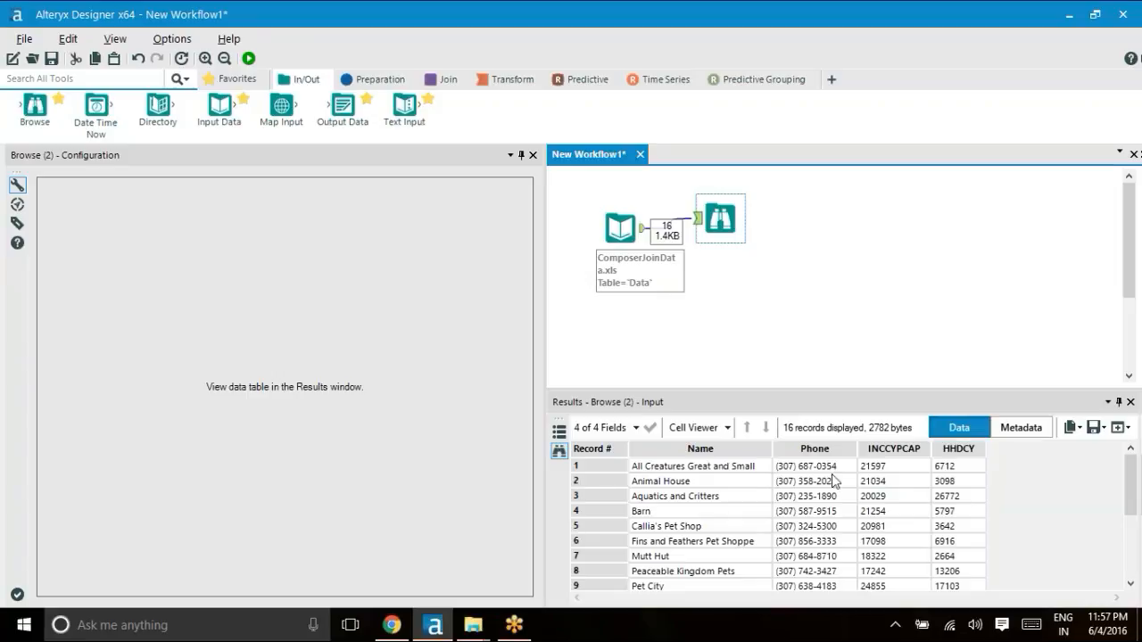
left_click(542, 330)
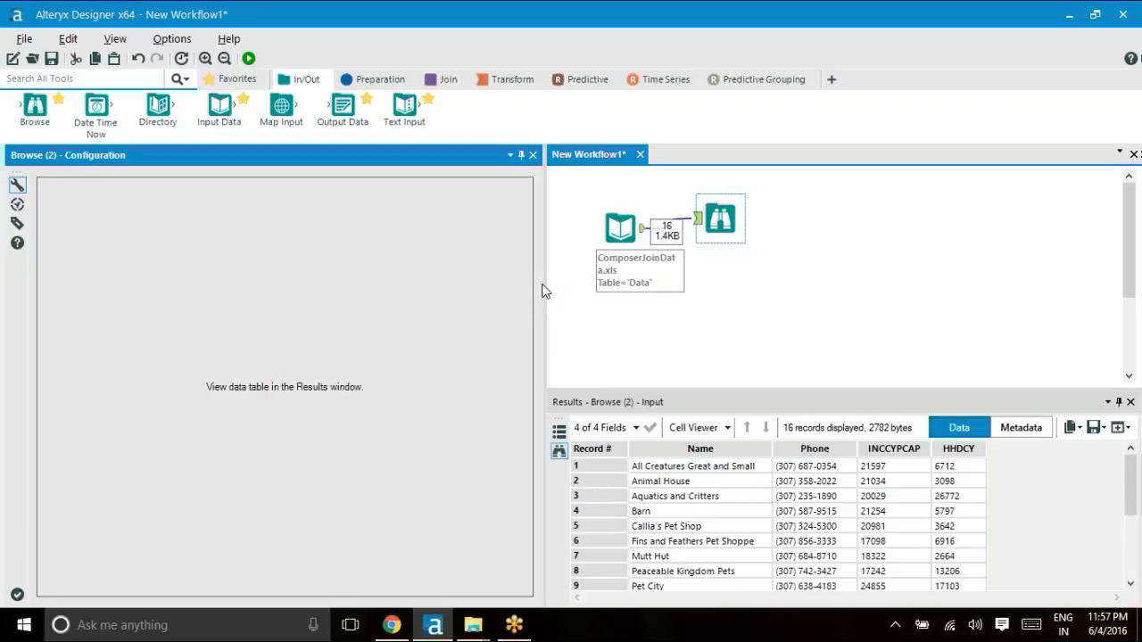
left_click_drag(545, 286, 198, 307)
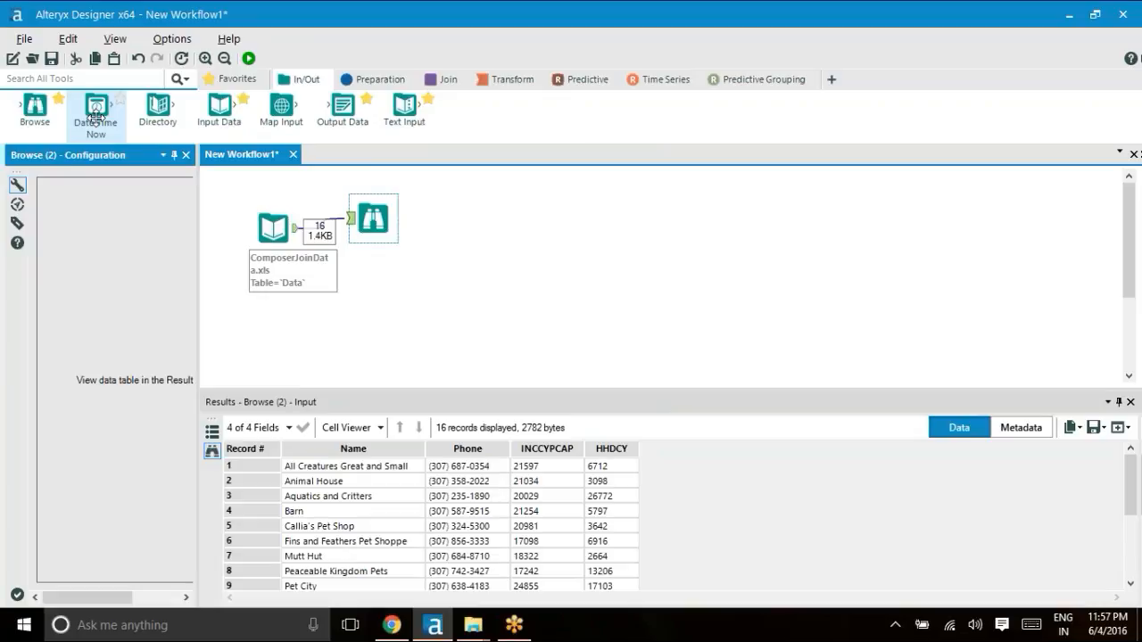
Add a Date Time Now tool to the canvas and examine its Output Format choices with the configuration area widened
left_click_drag(95, 114, 484, 261)
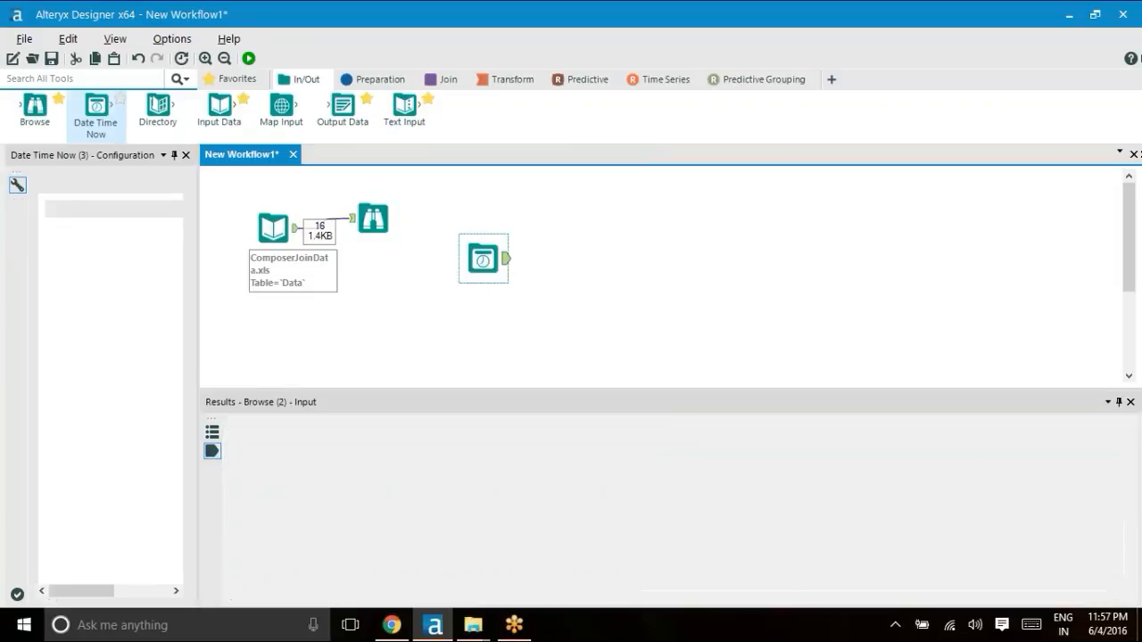
left_click(56, 225)
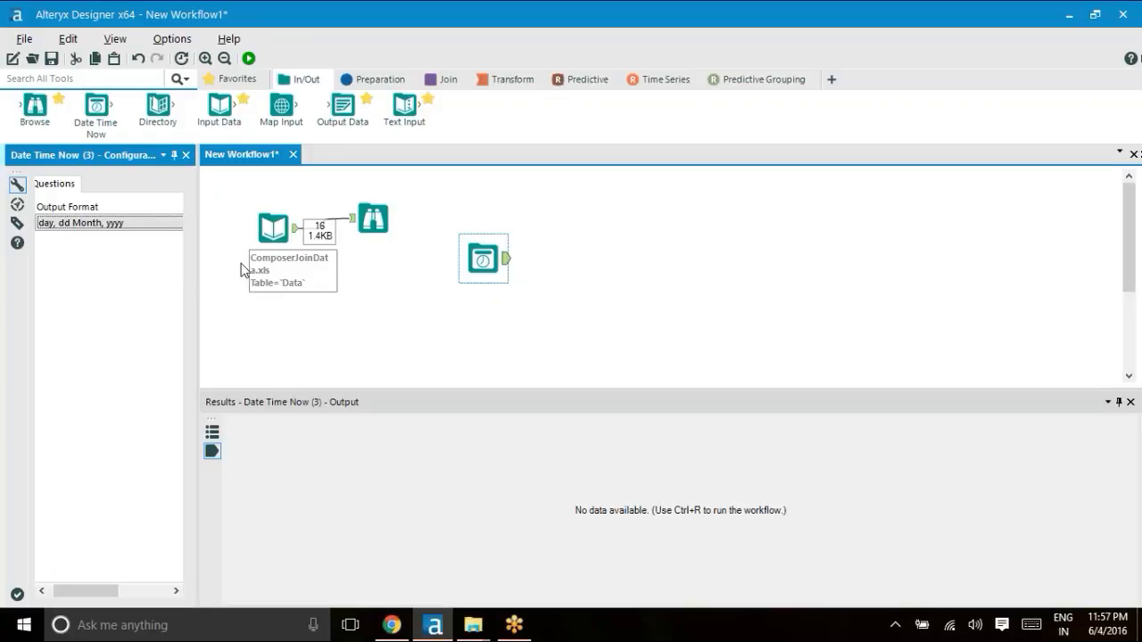
left_click_drag(197, 268, 317, 267)
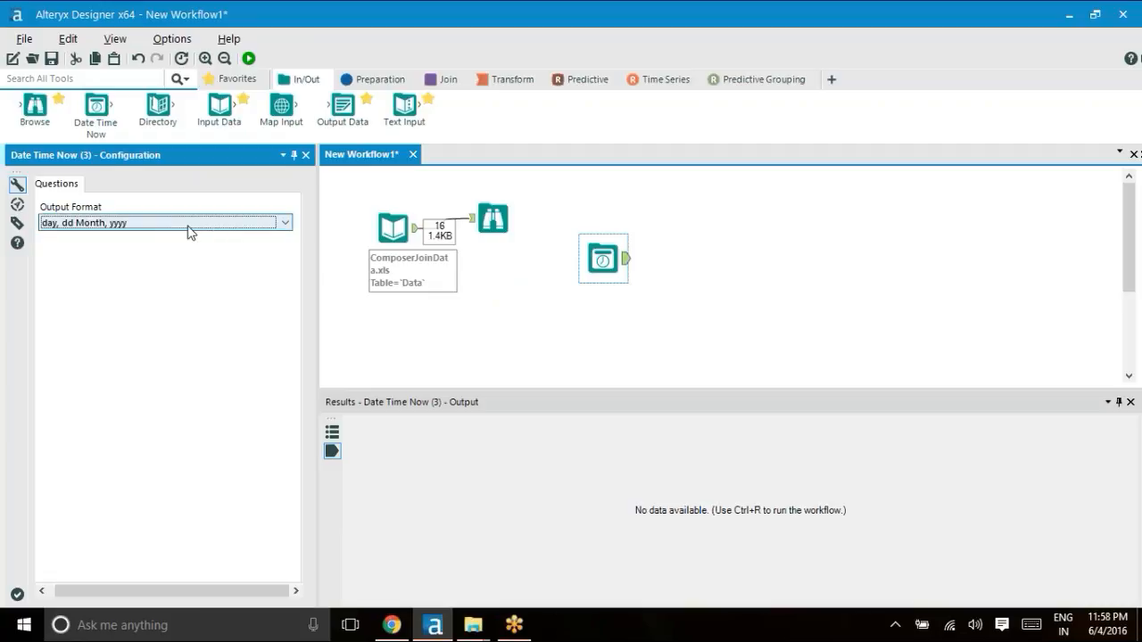
left_click(285, 225)
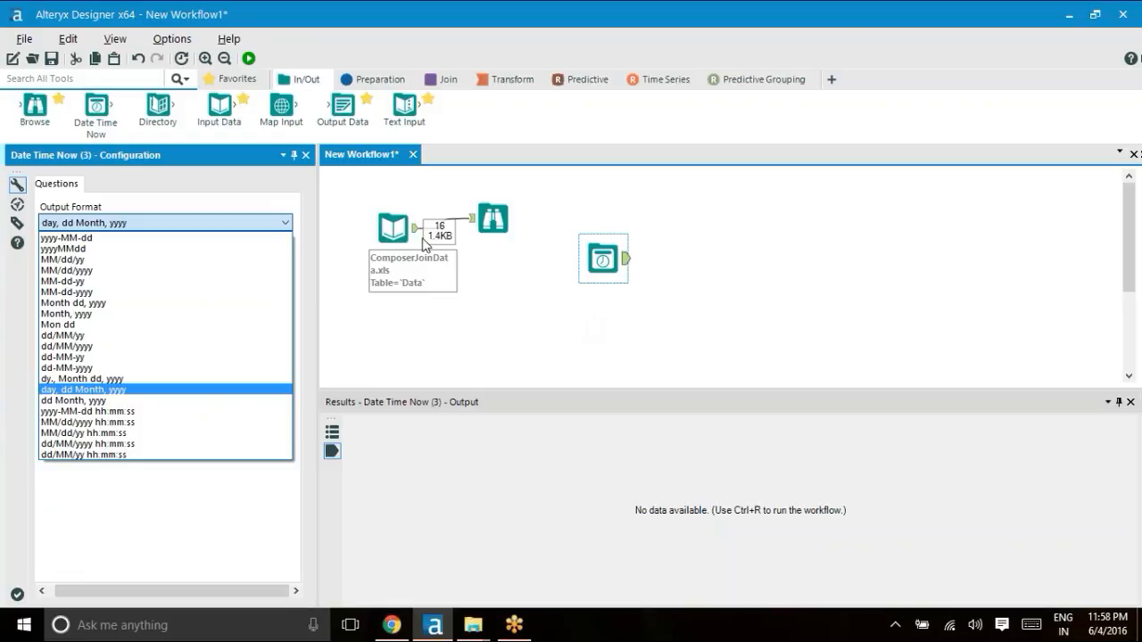
left_click(371, 83)
left_click(370, 82)
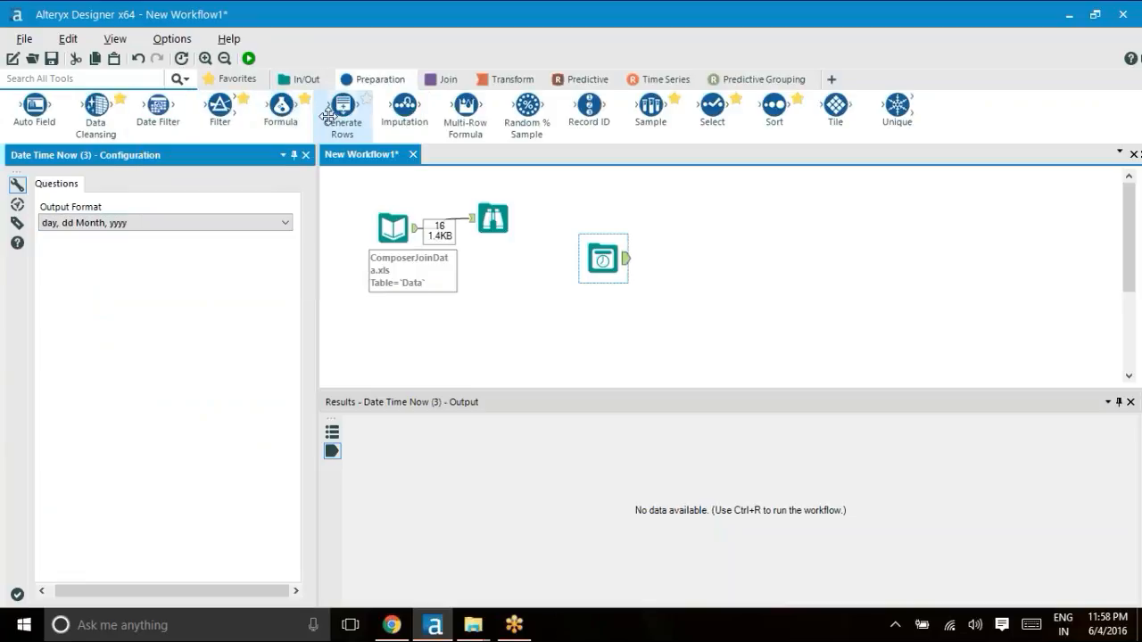
left_click(296, 82)
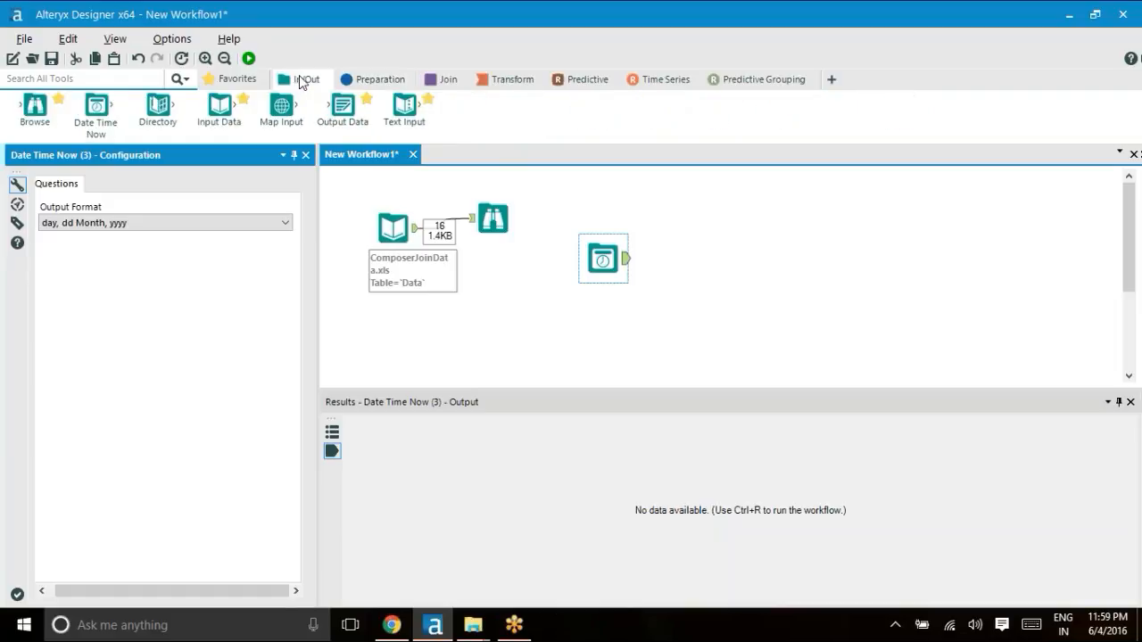
left_click(379, 211)
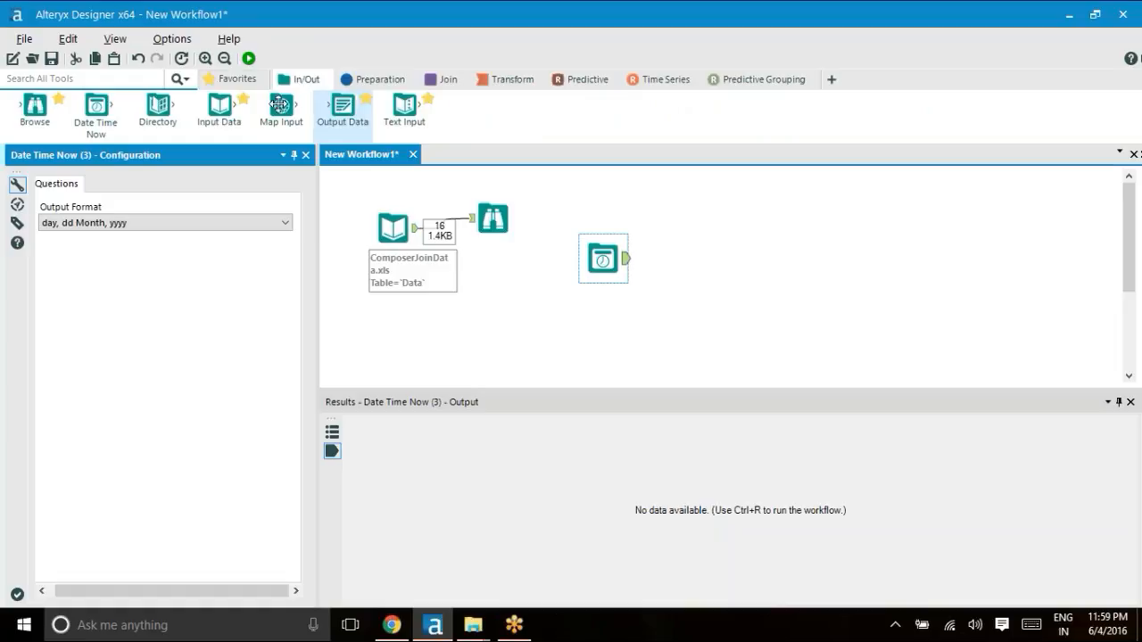
left_click(593, 262)
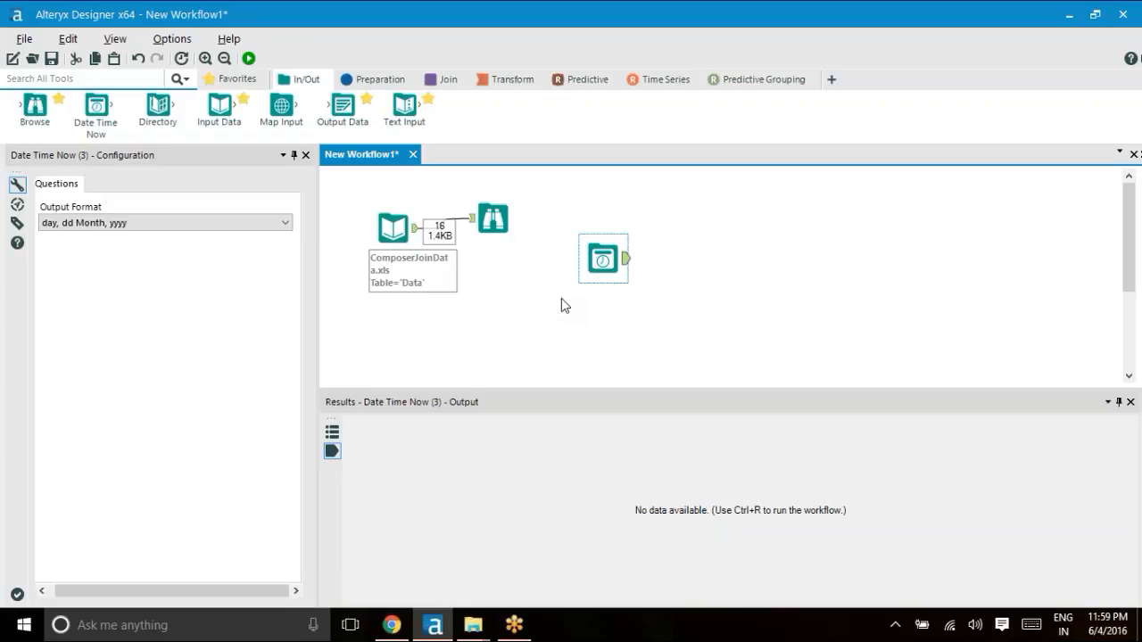
left_click_drag(561, 220, 697, 329)
View the Input Data tool's records and look over the available Preparation tools
left_click(390, 226)
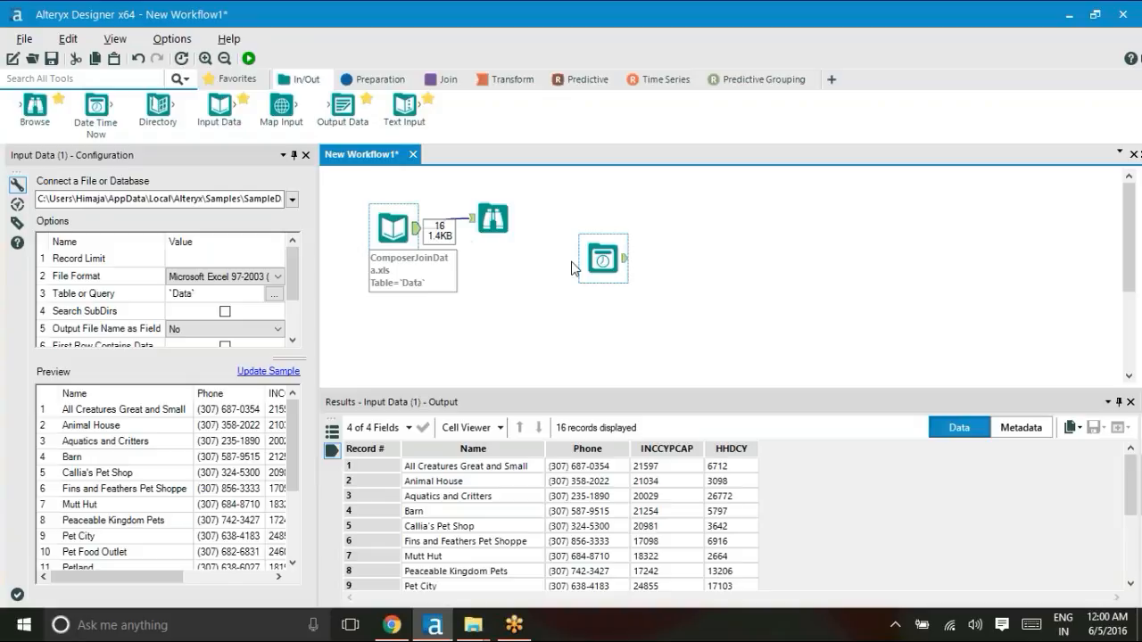
left_click(383, 81)
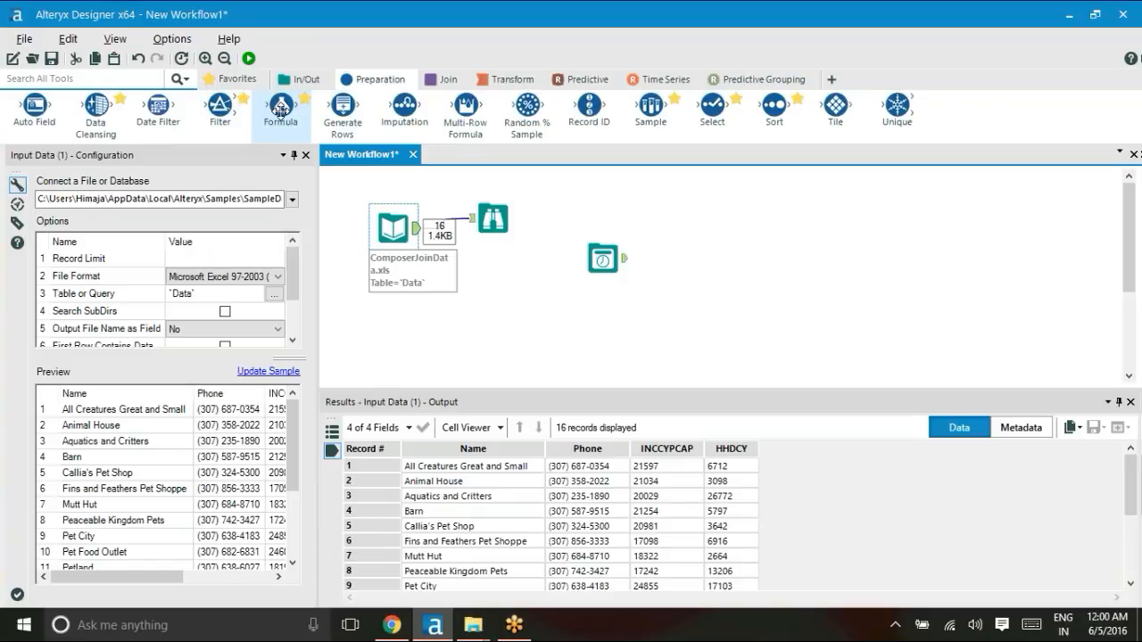
left_click(304, 78)
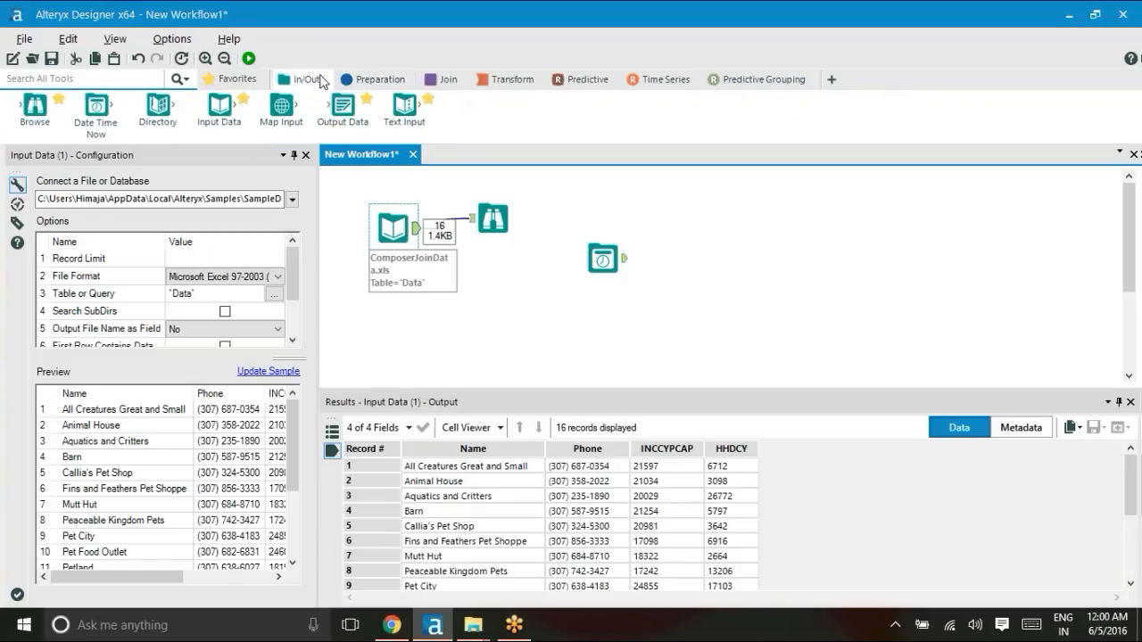
Delete the Date Time Now tool and add a fresh one just below the Browse tool
left_click(603, 259)
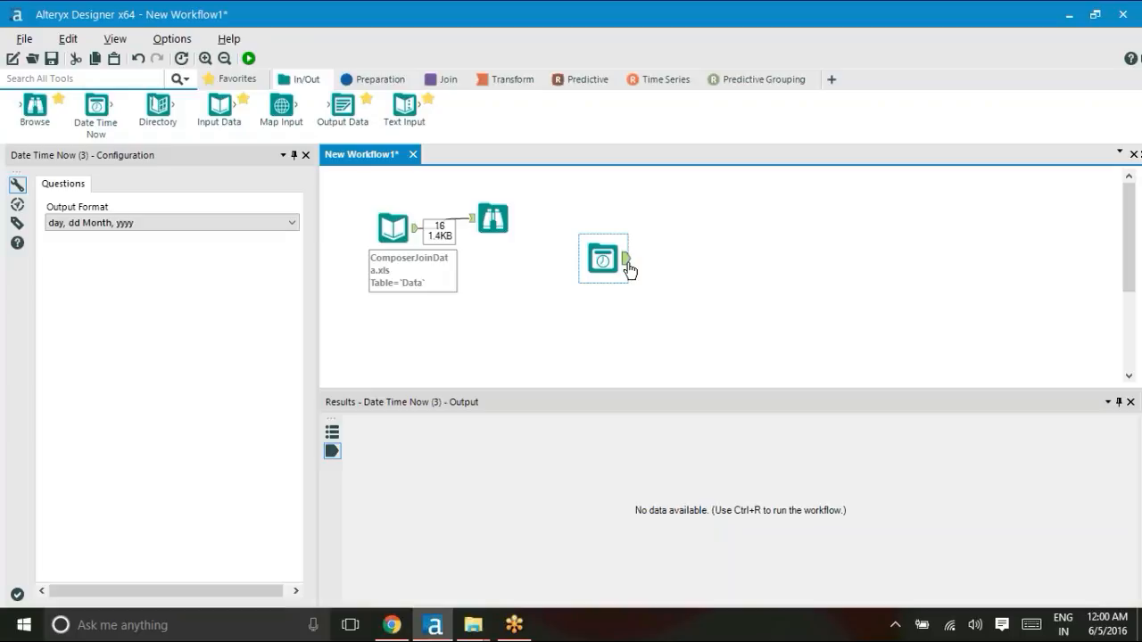
key("Delete")
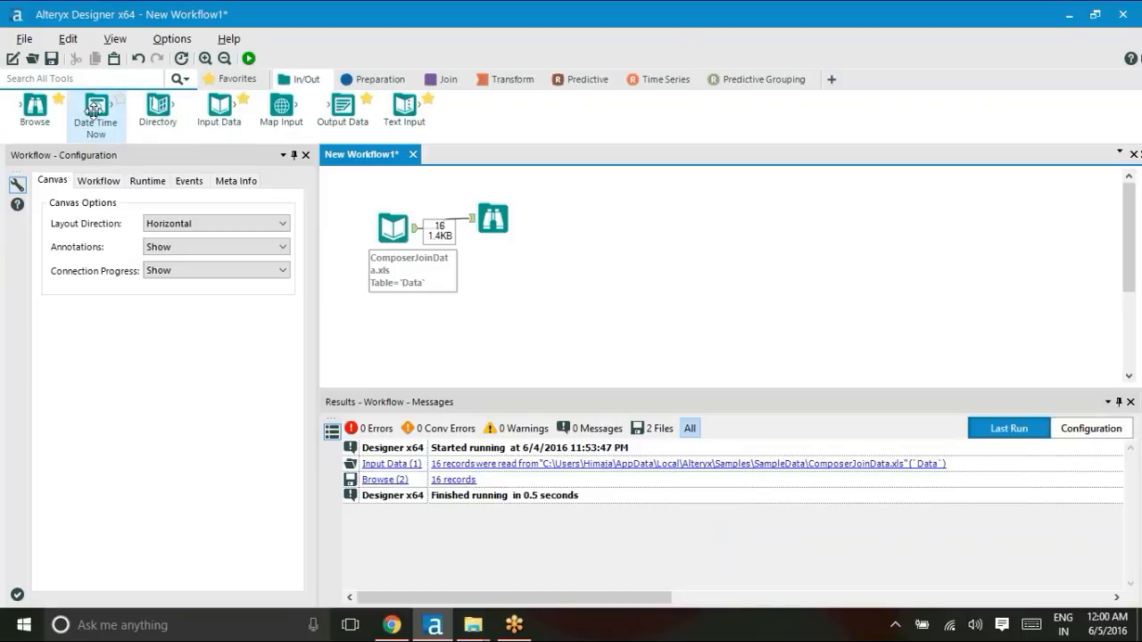
left_click_drag(93, 108, 553, 269)
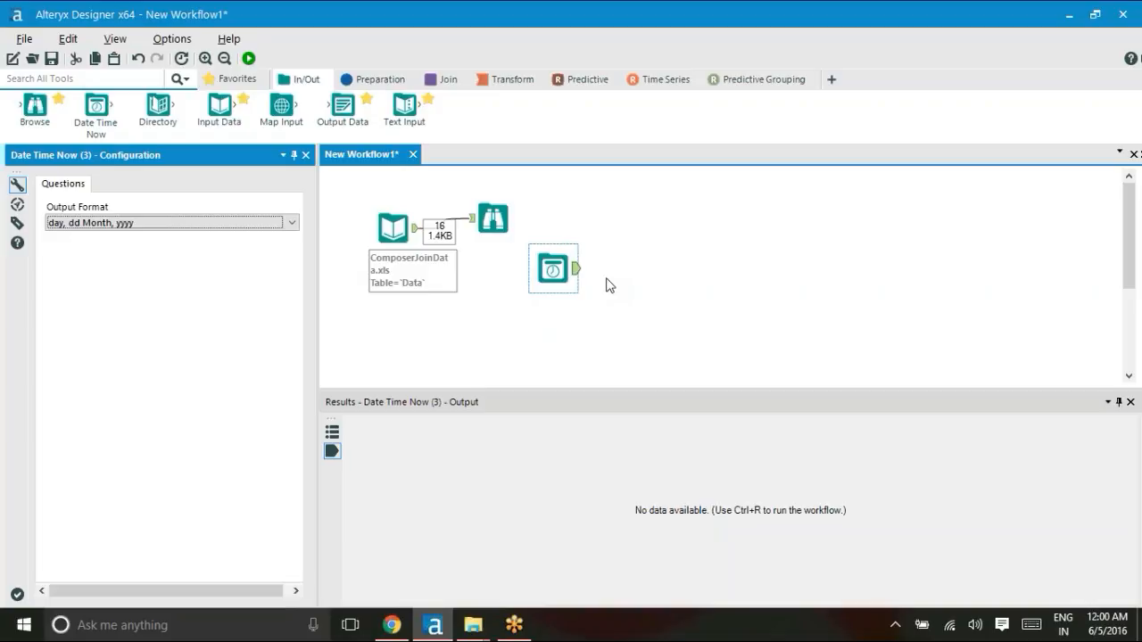
Insert a Formula tool between Input Data and Browse and define an output field named CurrentTime of type DateTime
left_click(379, 84)
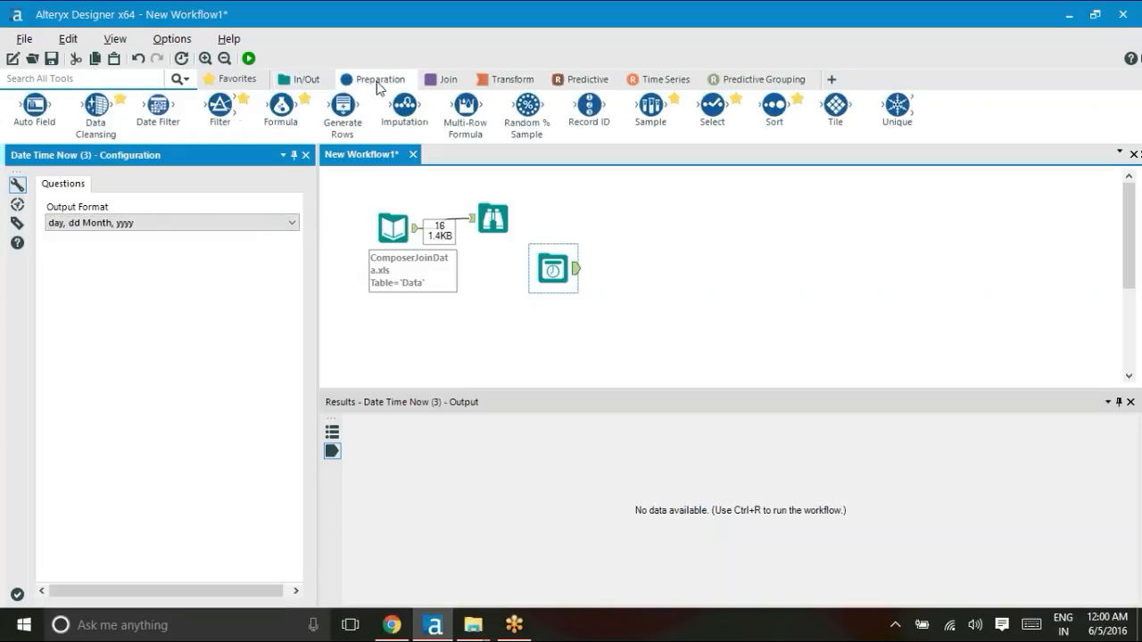
left_click_drag(279, 109, 477, 221)
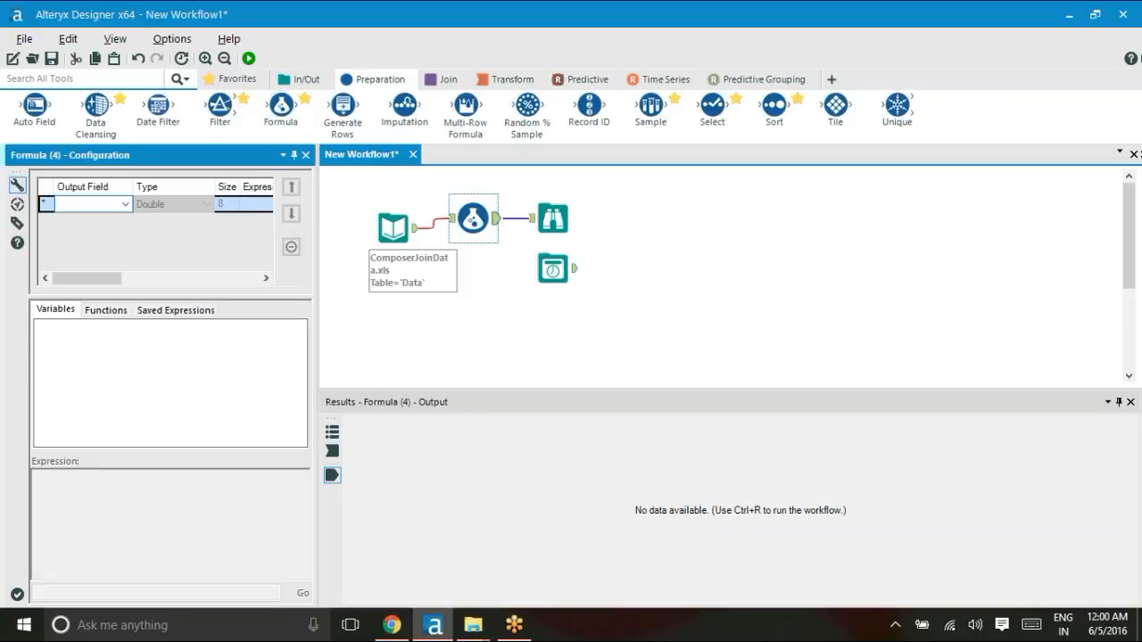
left_click(126, 204)
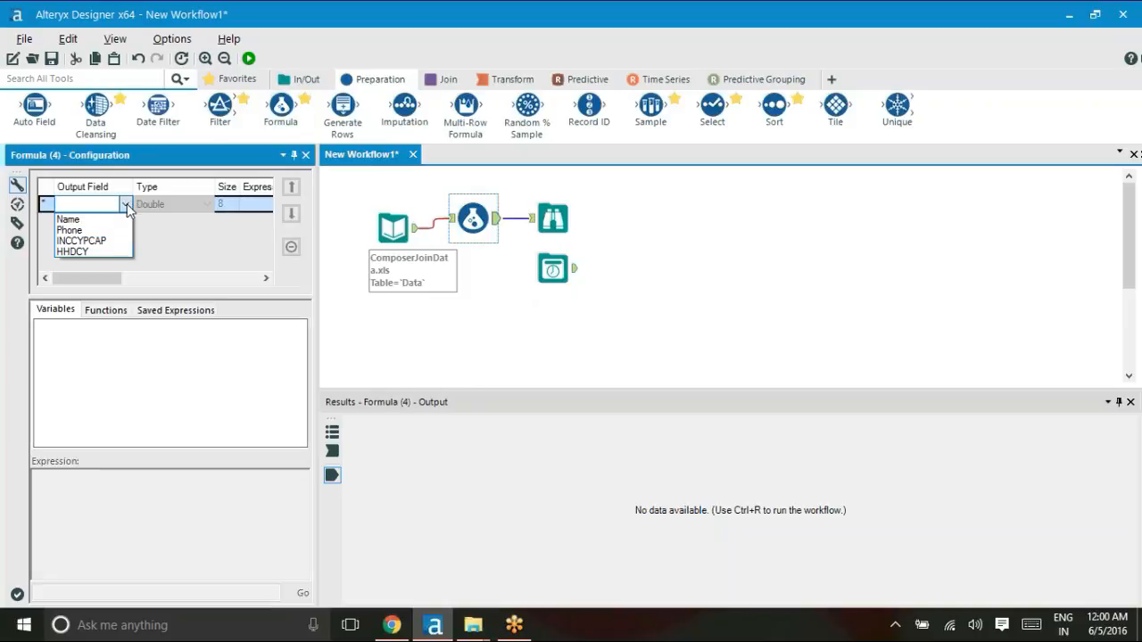
left_click(85, 204)
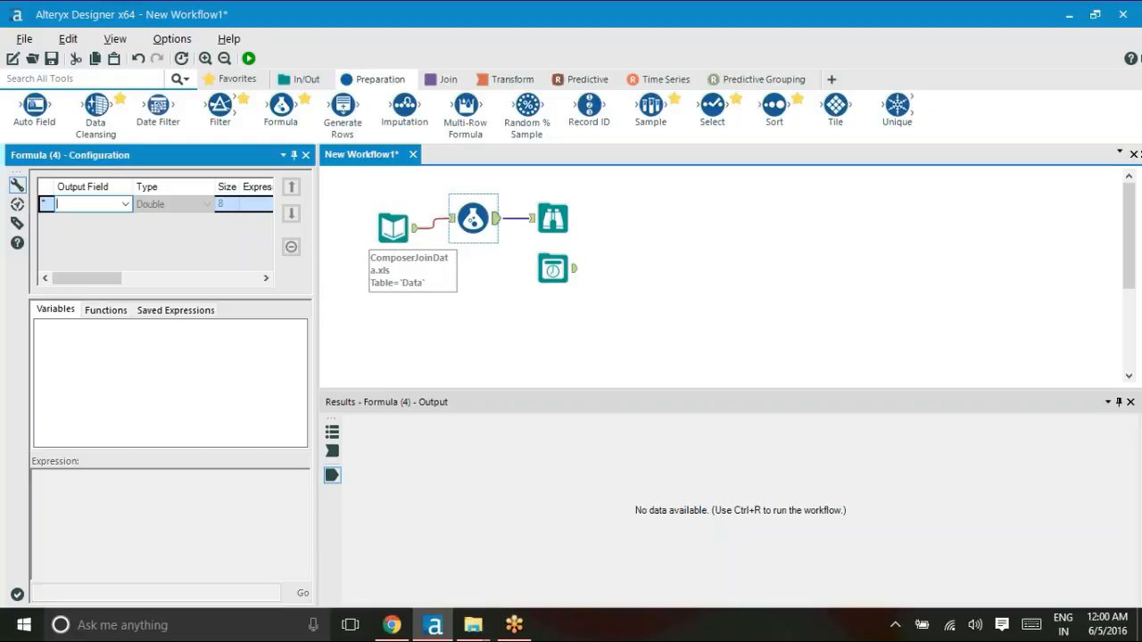
type("Current Time")
left_click(194, 204)
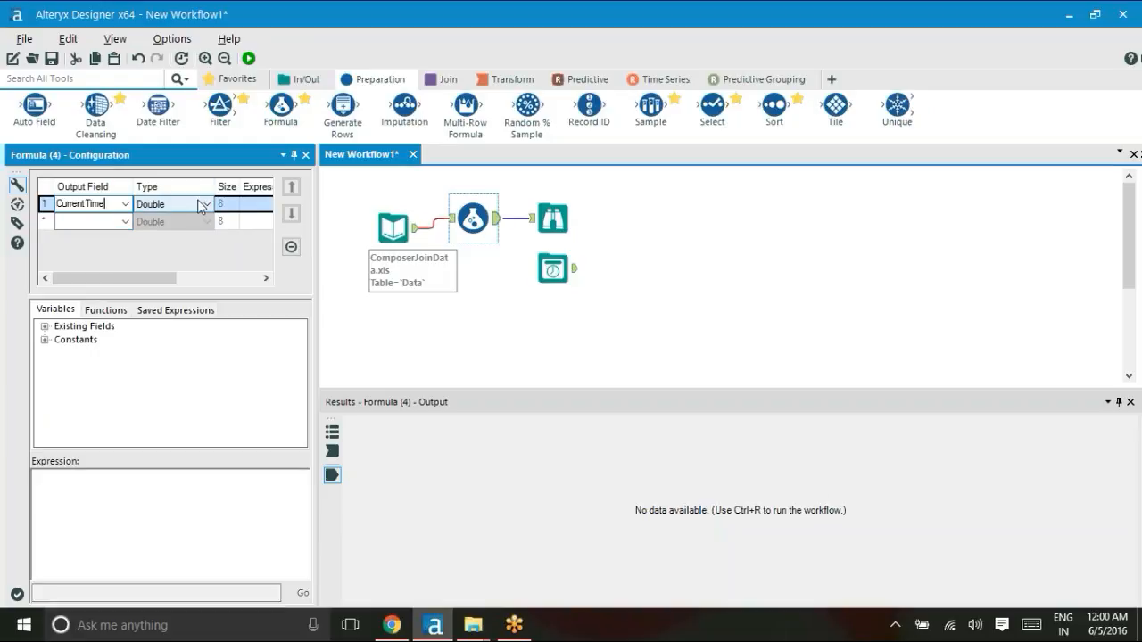
left_click(195, 205)
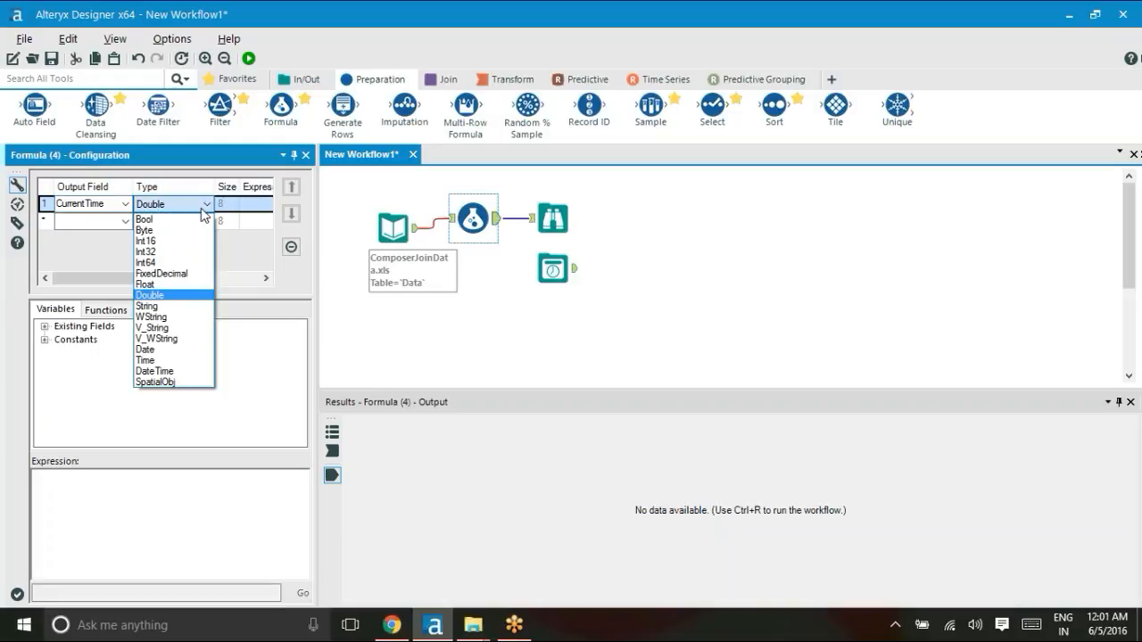
left_click(161, 375)
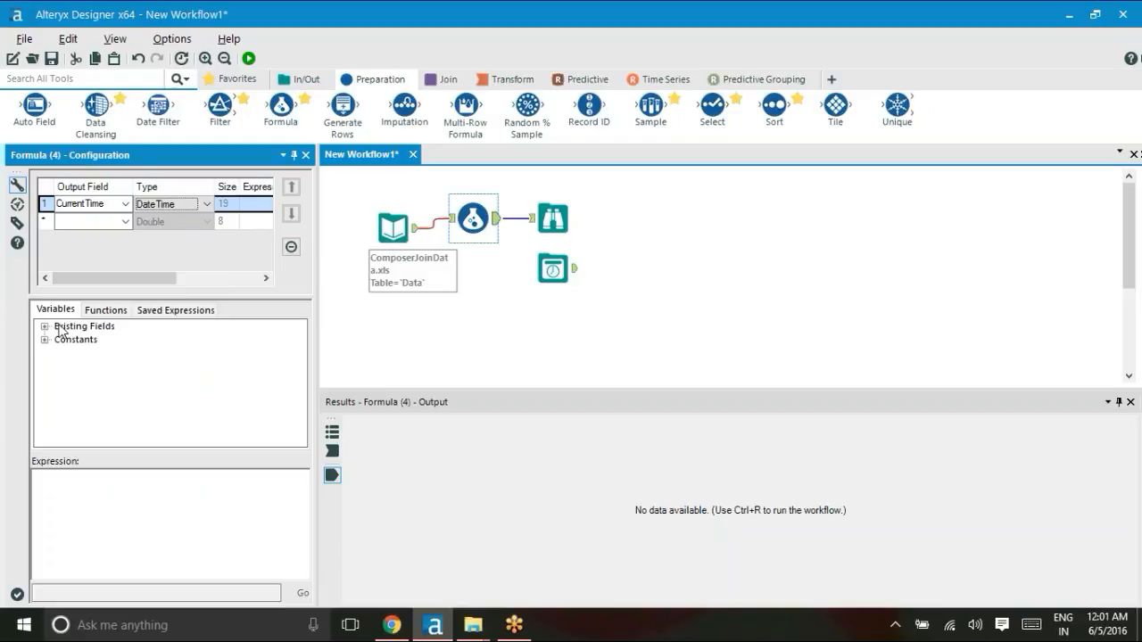
Set the CurrentTime field's expression to the DateTimeNow() function
left_click(104, 312)
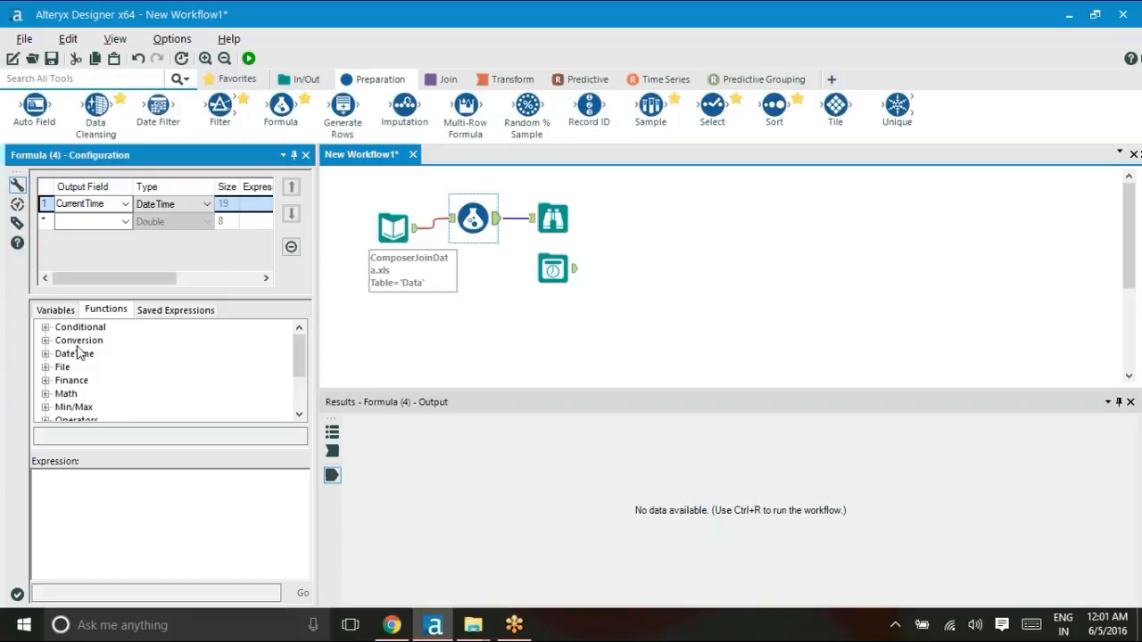
left_click(45, 354)
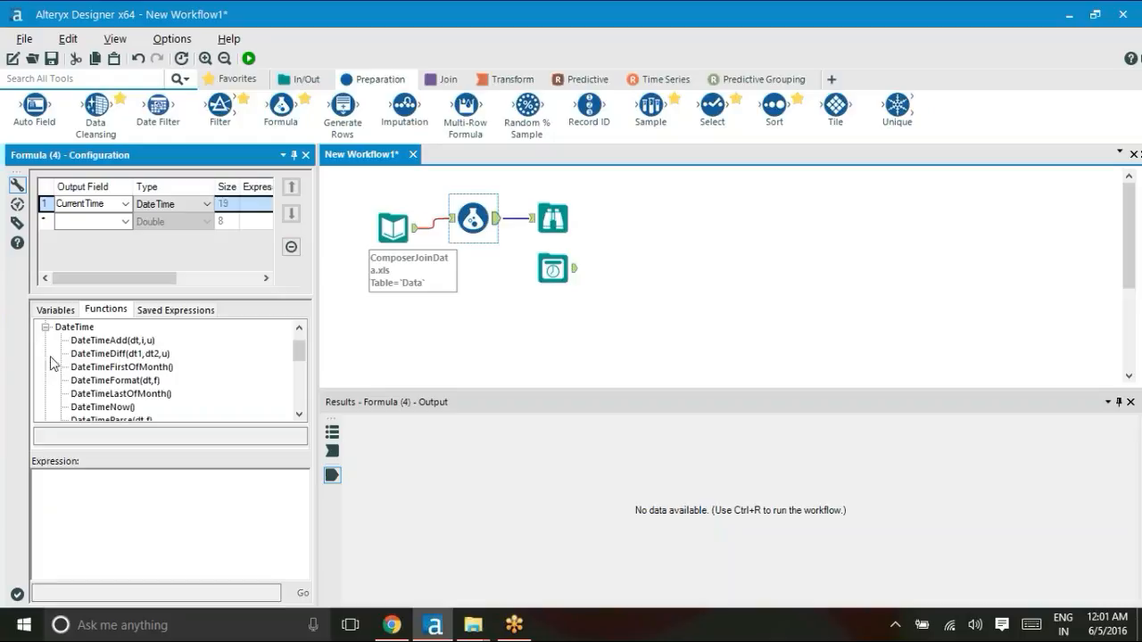
double_click(106, 409)
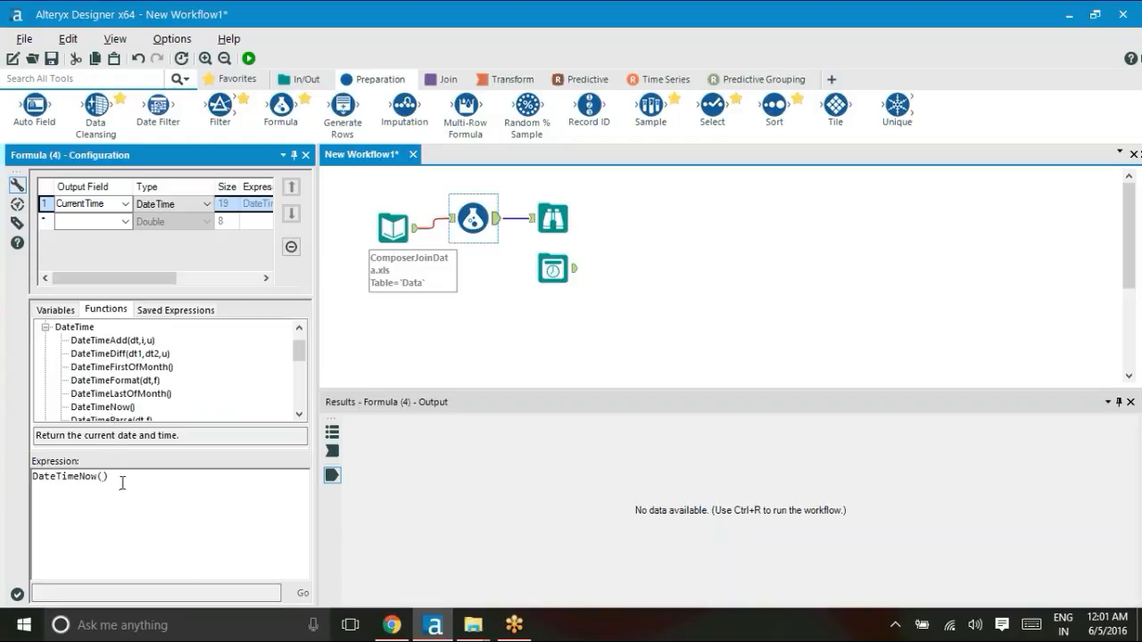
Run the workflow and view the Browse tool's records with the CurrentTime field
left_click(686, 309)
key("ctrl+r")
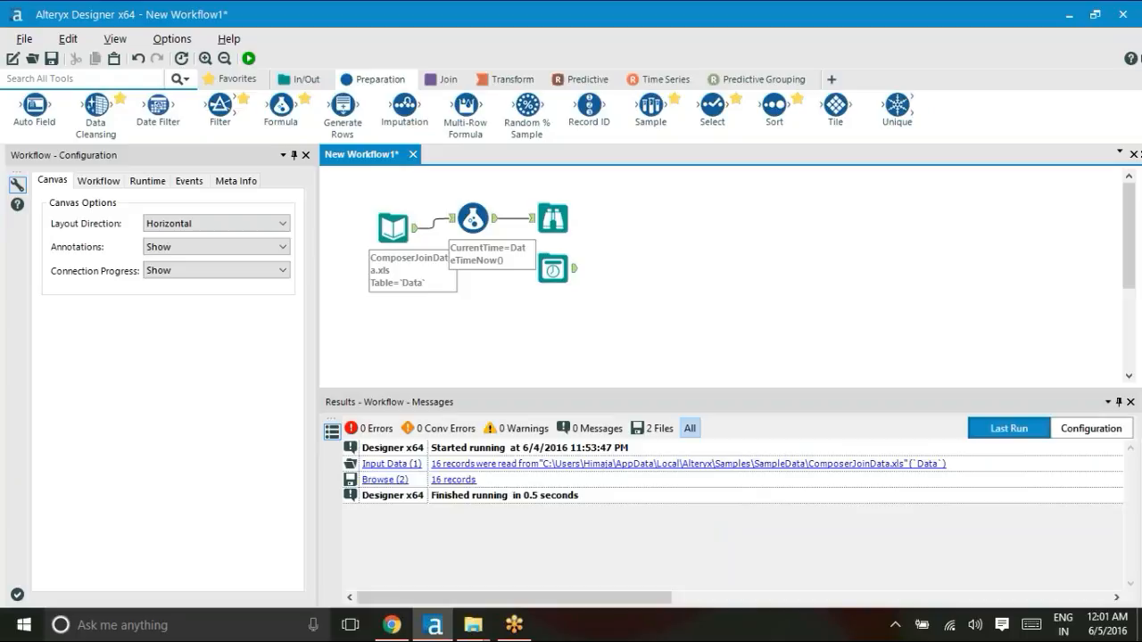
key("ctrl+r")
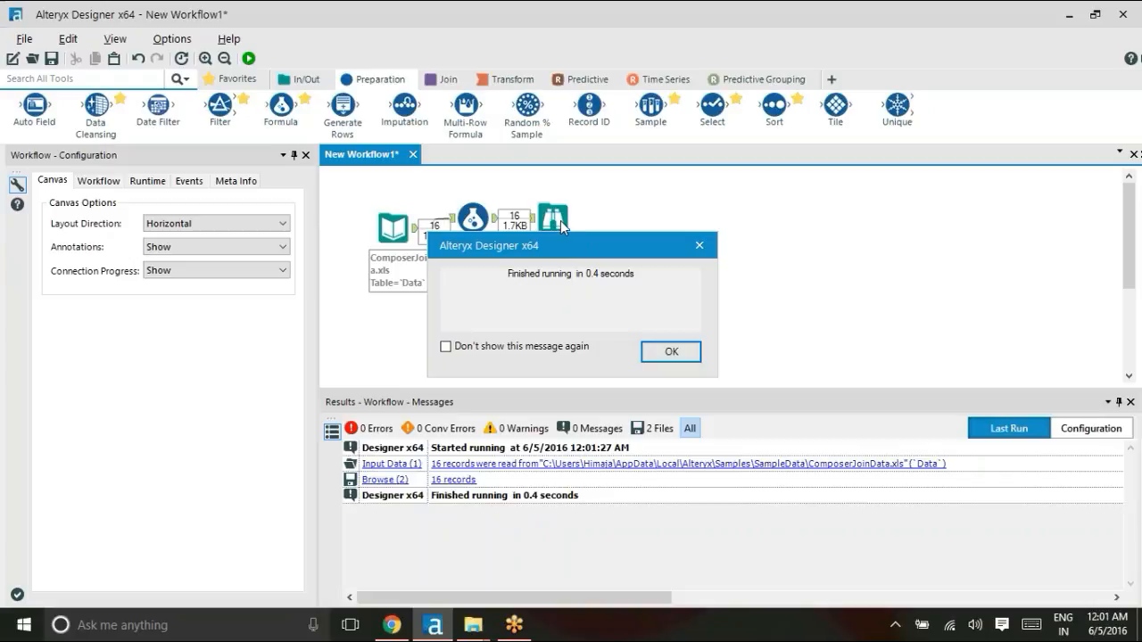
left_click(671, 351)
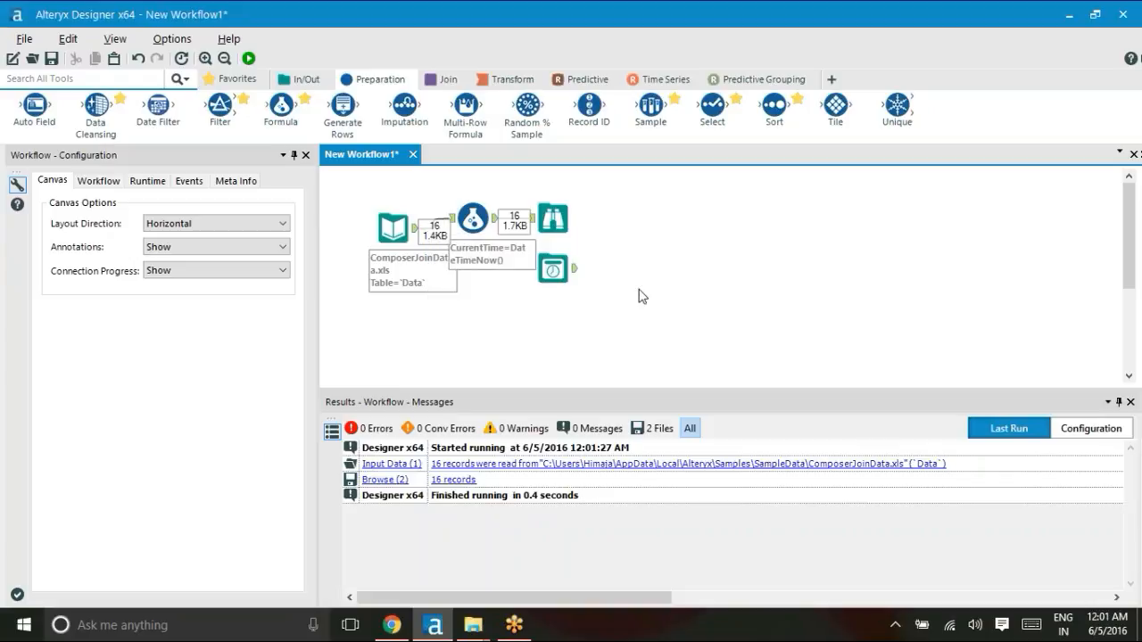
left_click(554, 214)
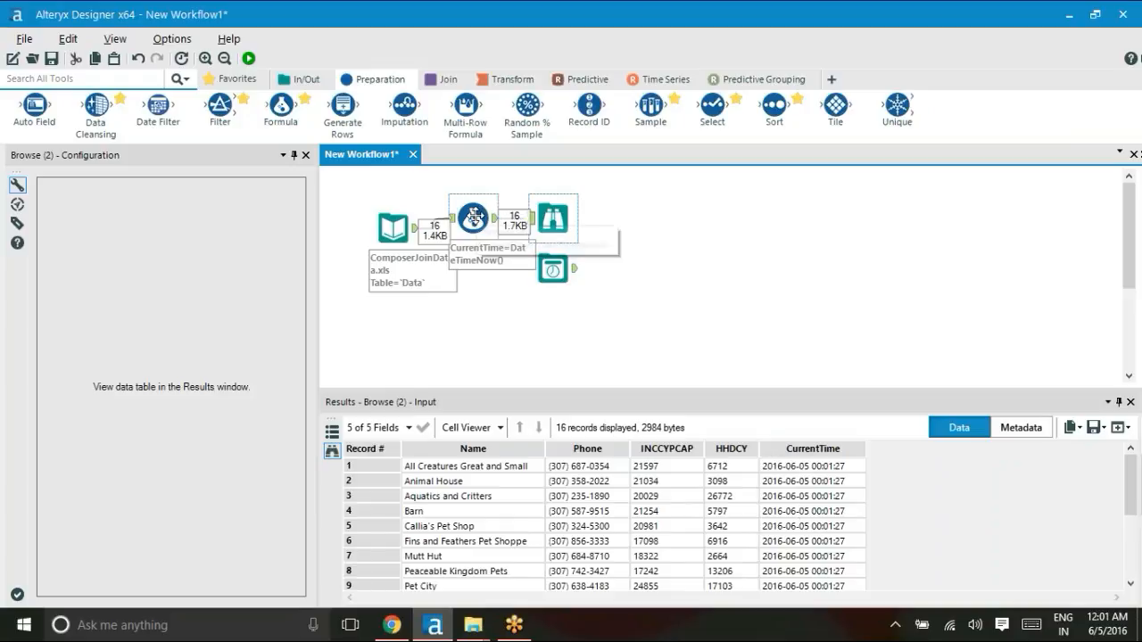
Try to combine the outputs of Date Time Now and Input Data with a Union tool, removing the Union again
left_click_drag(554, 268, 548, 311)
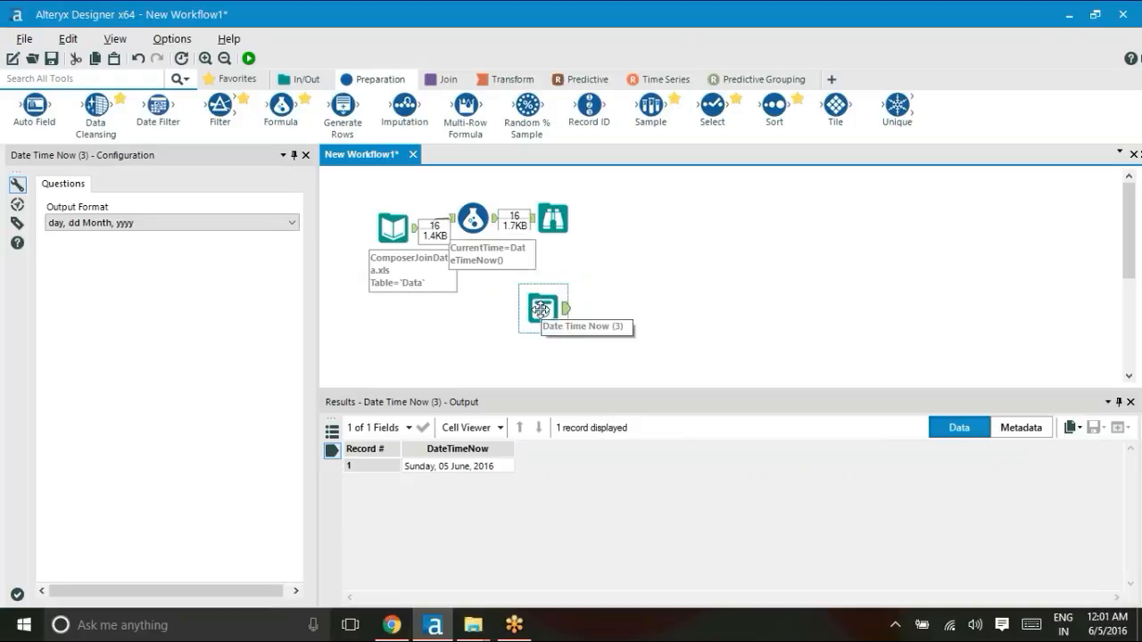
left_click(446, 80)
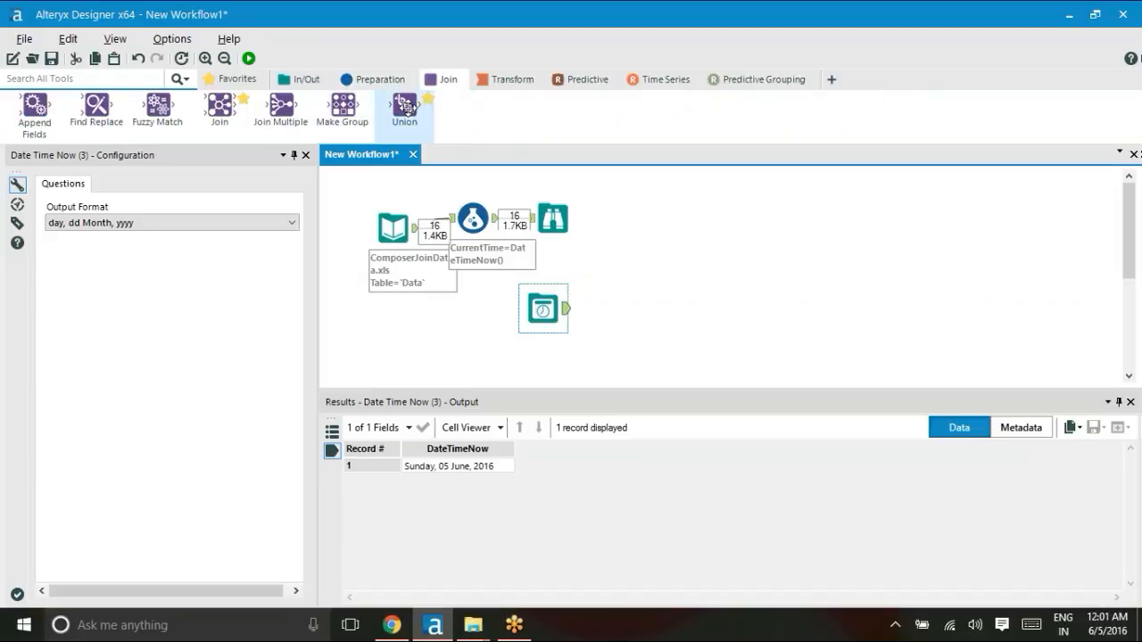
left_click_drag(406, 107, 668, 256)
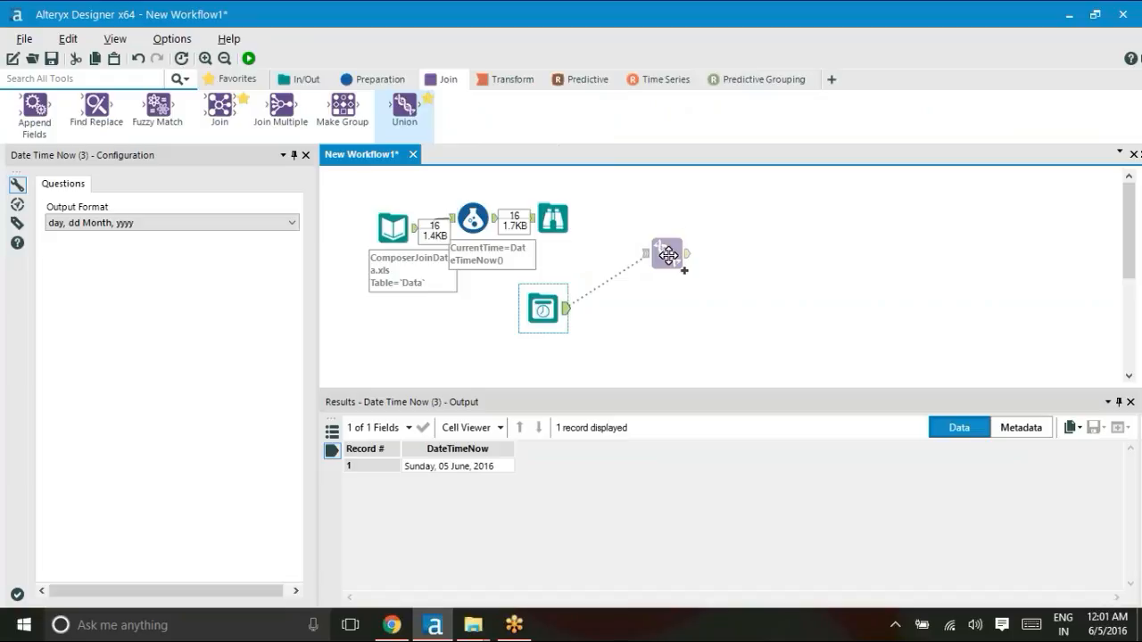
left_click_drag(668, 256, 645, 269)
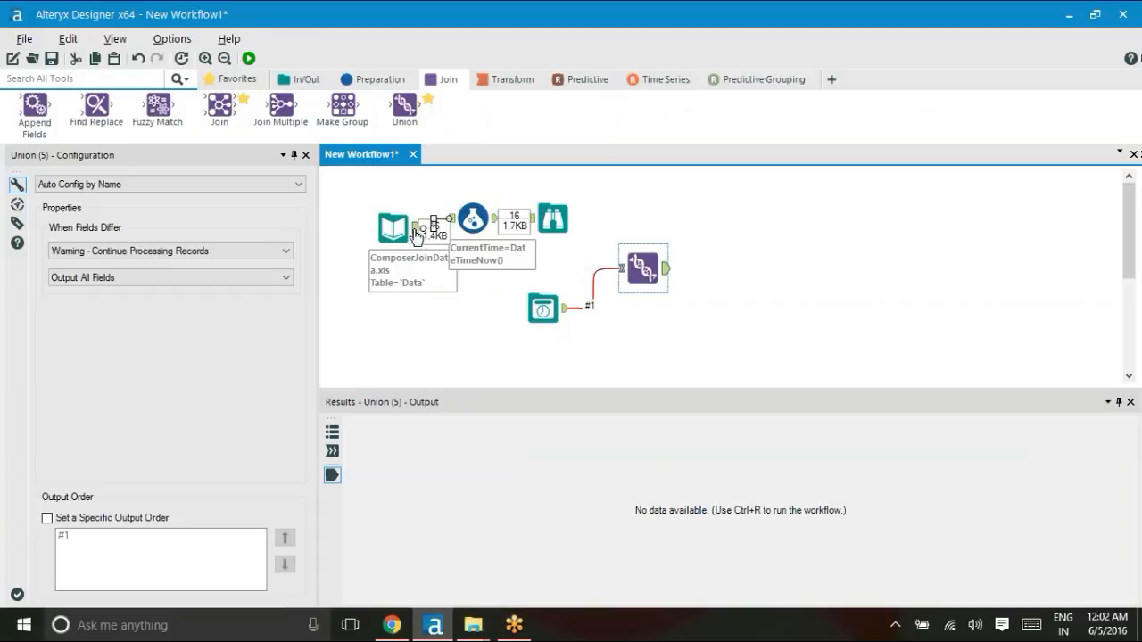
left_click_drag(417, 229, 648, 273)
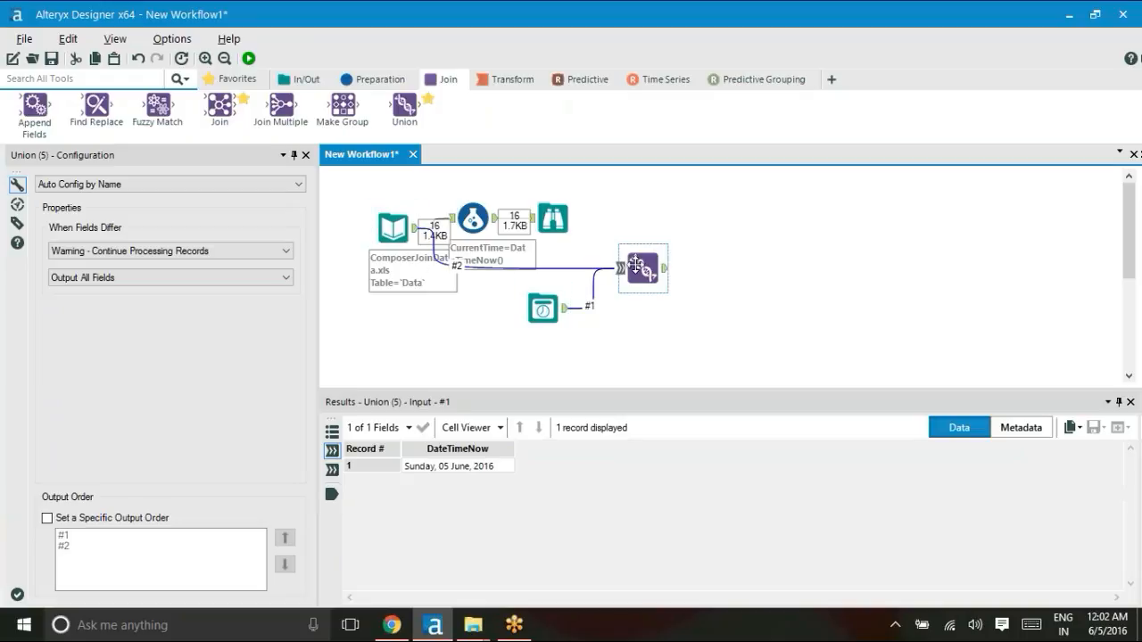
key("Delete")
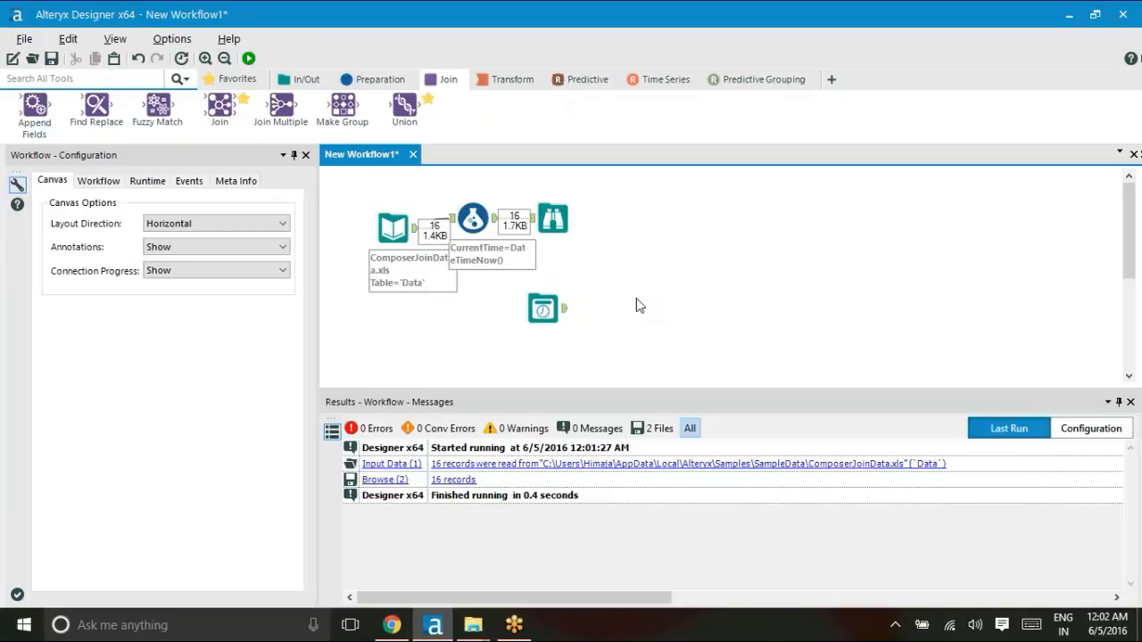
Delete the Date Time Now tool from the canvas
left_click(542, 309)
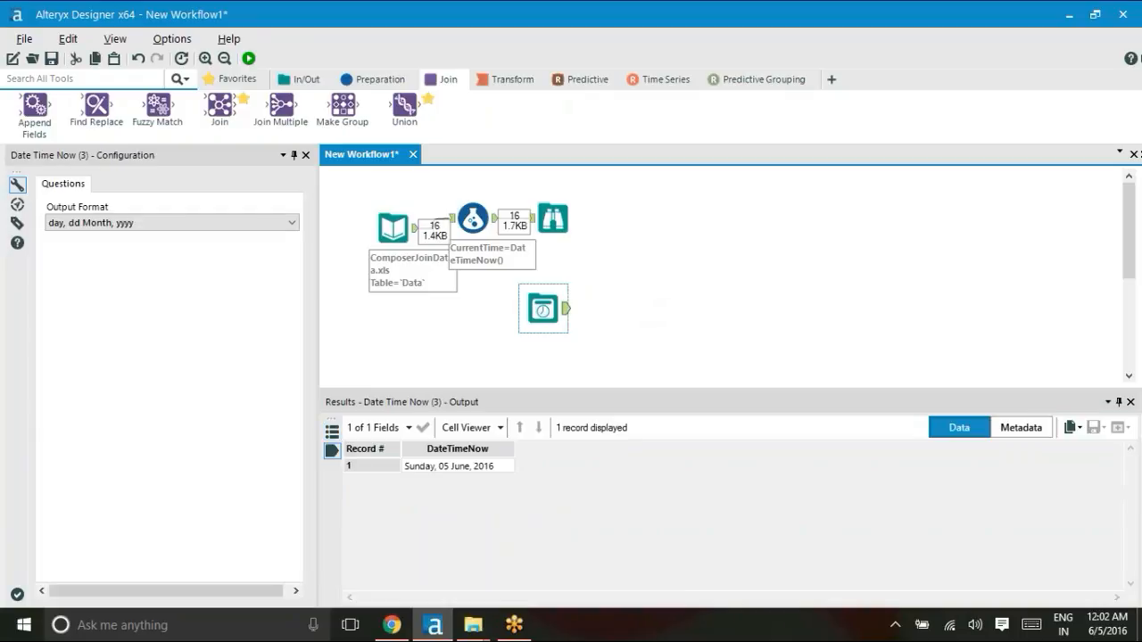
key("Delete")
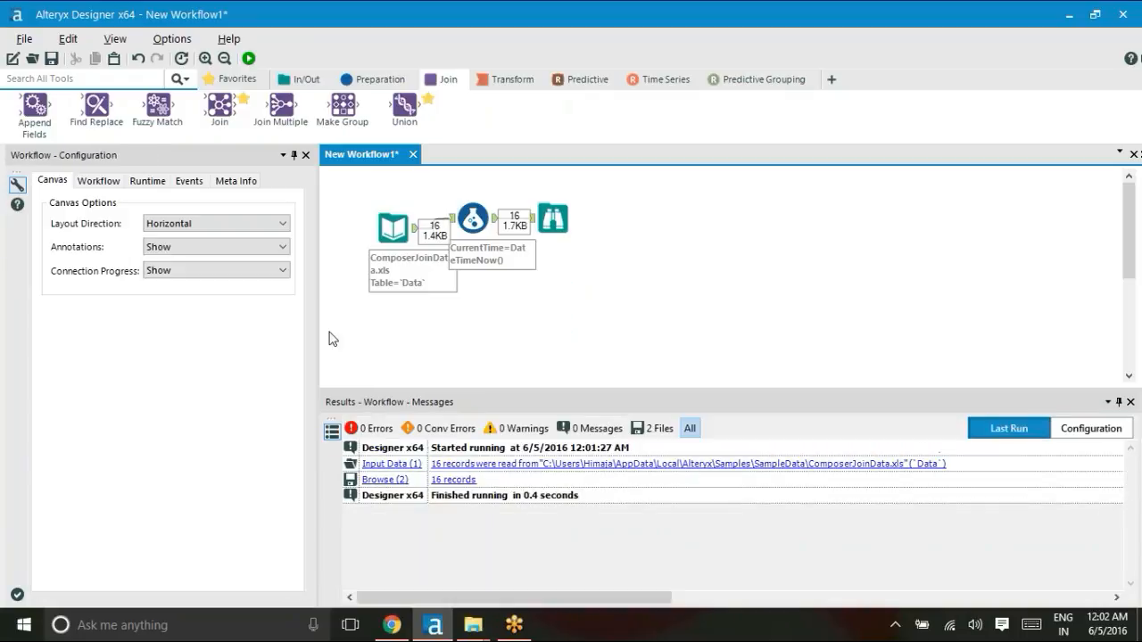
Widen the configuration area around the Input Data settings and add a Directory tool below the existing workflow
left_click(307, 79)
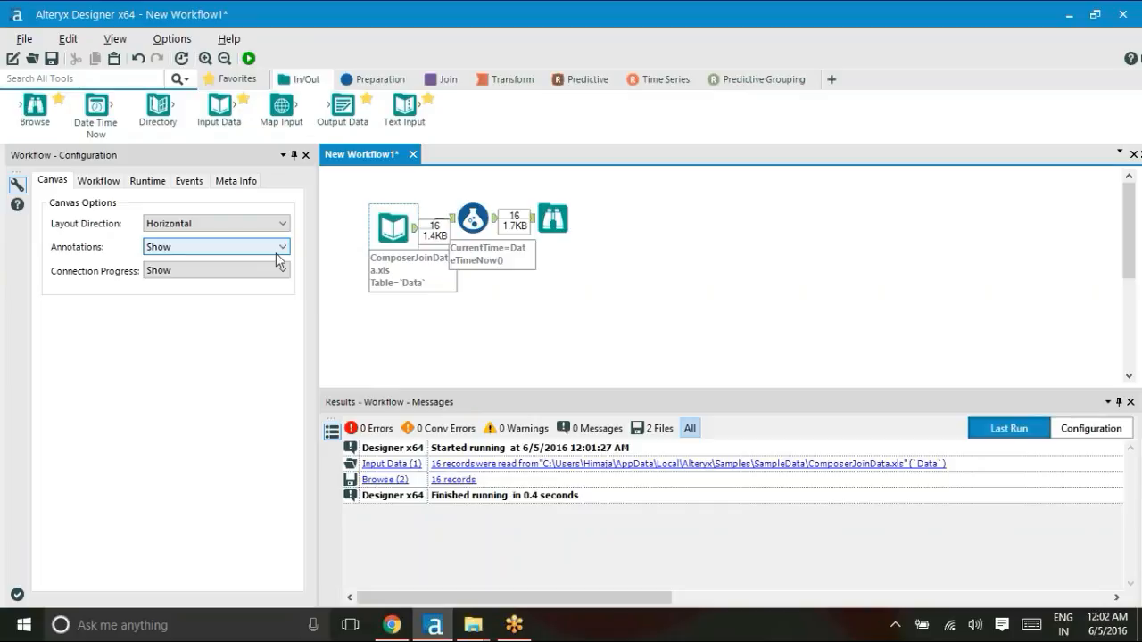
left_click(394, 226)
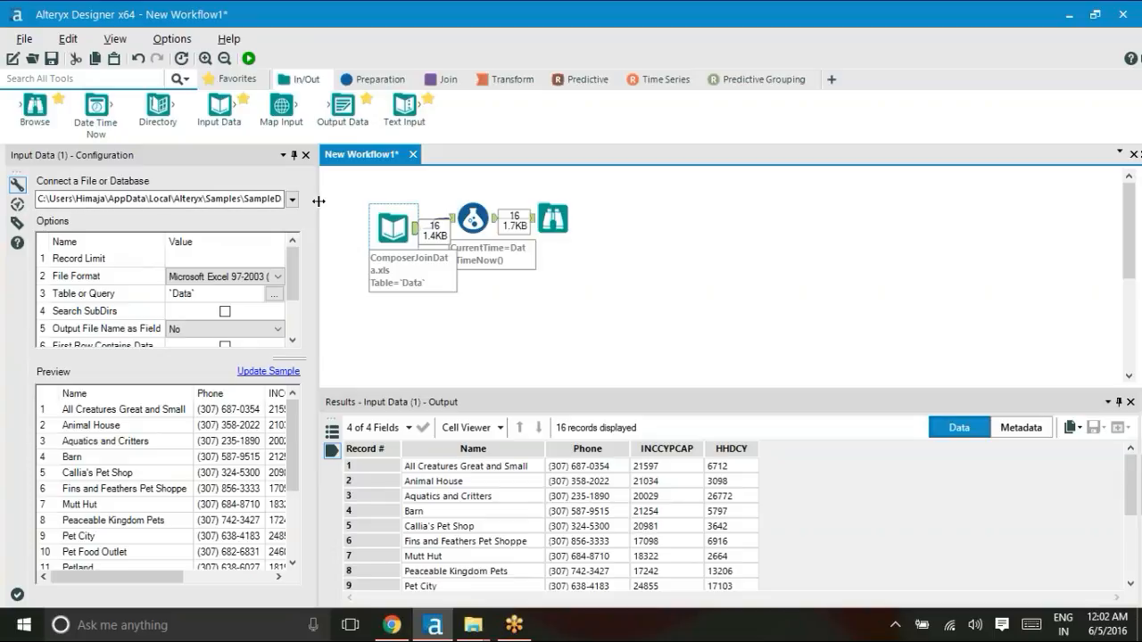
left_click_drag(319, 201, 473, 201)
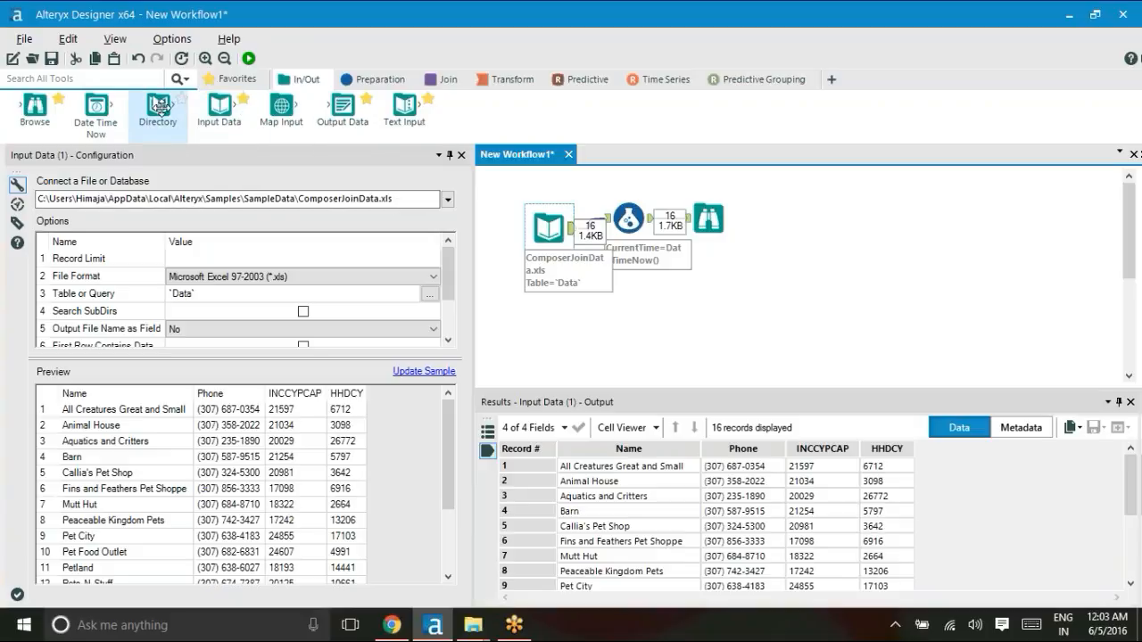
mouse_move(159, 107)
left_click_drag(159, 106, 608, 330)
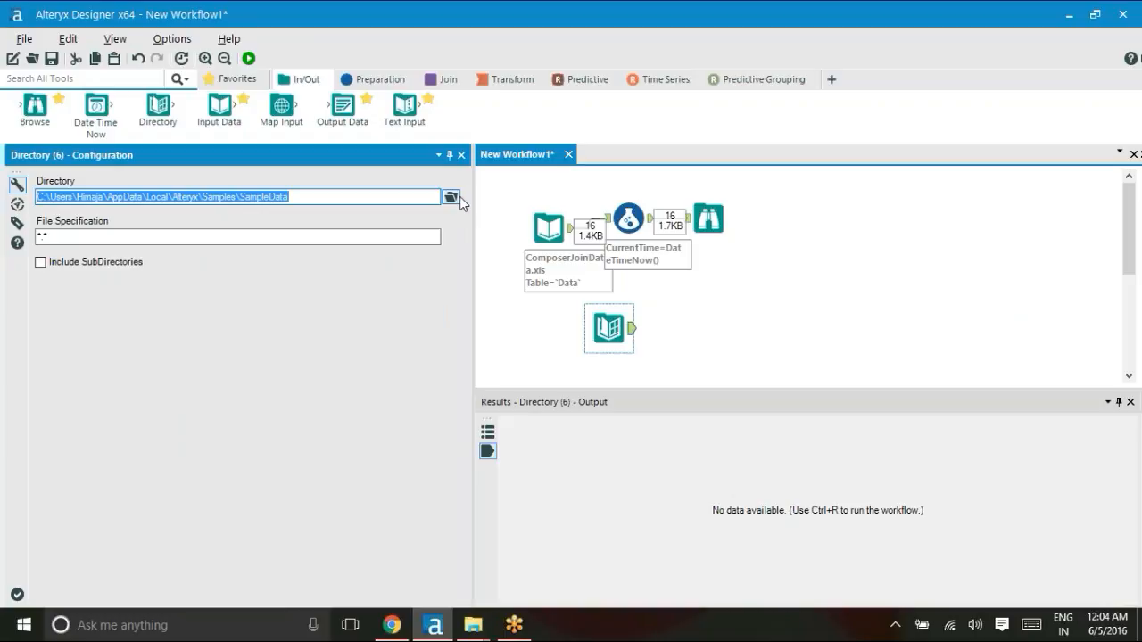
Replace the file name in the Input Data path with a wildcard so it reads *.xls in the SampleData folder
left_click(549, 228)
key("ctrl+r")
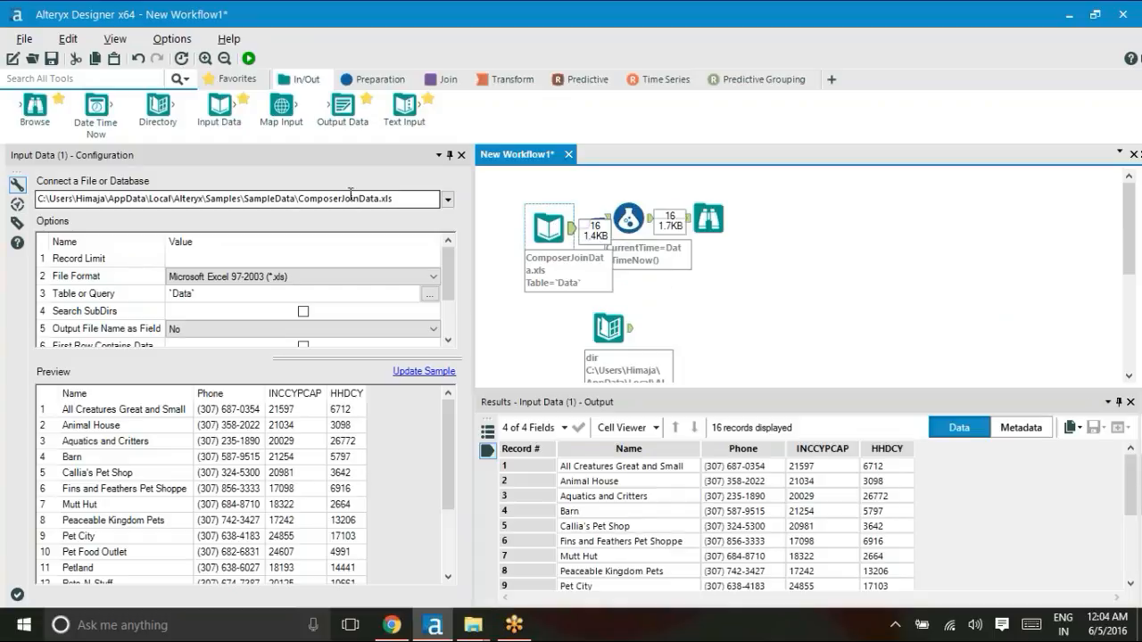
left_click(380, 198)
left_click_drag(379, 198, 303, 198)
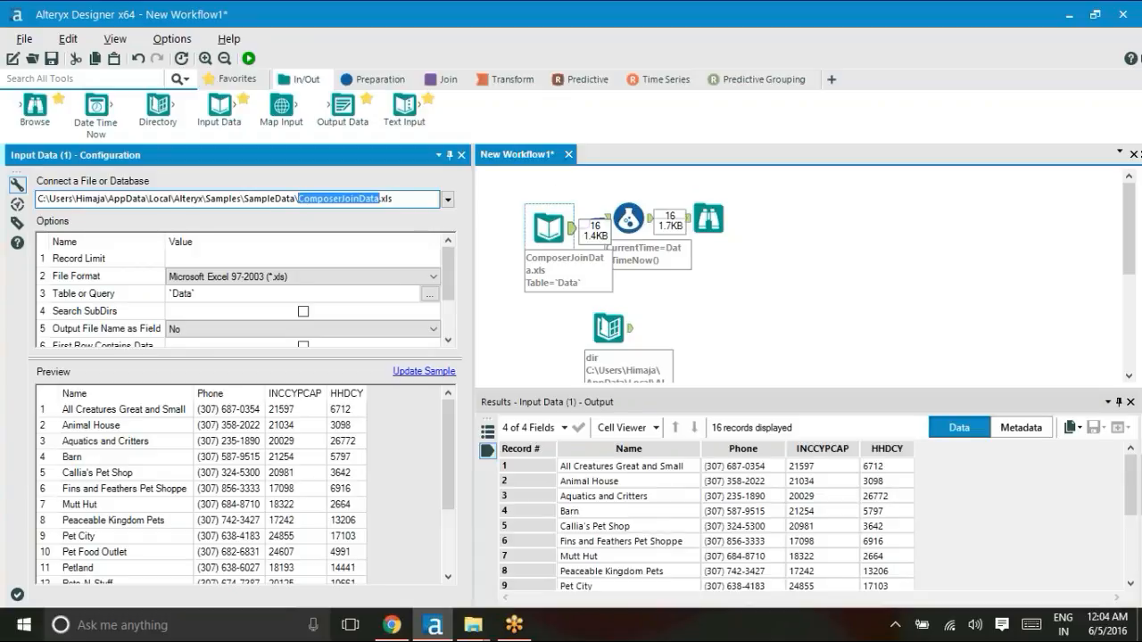
type("*")
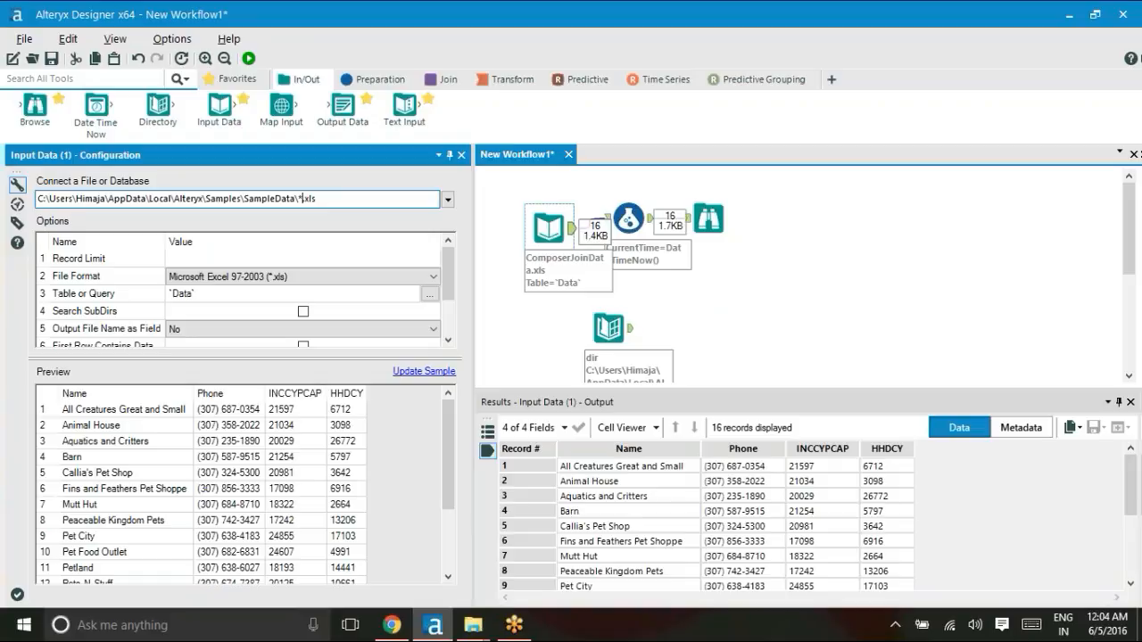
Add a Browse tool after the Directory tool on the canvas
left_click(609, 328)
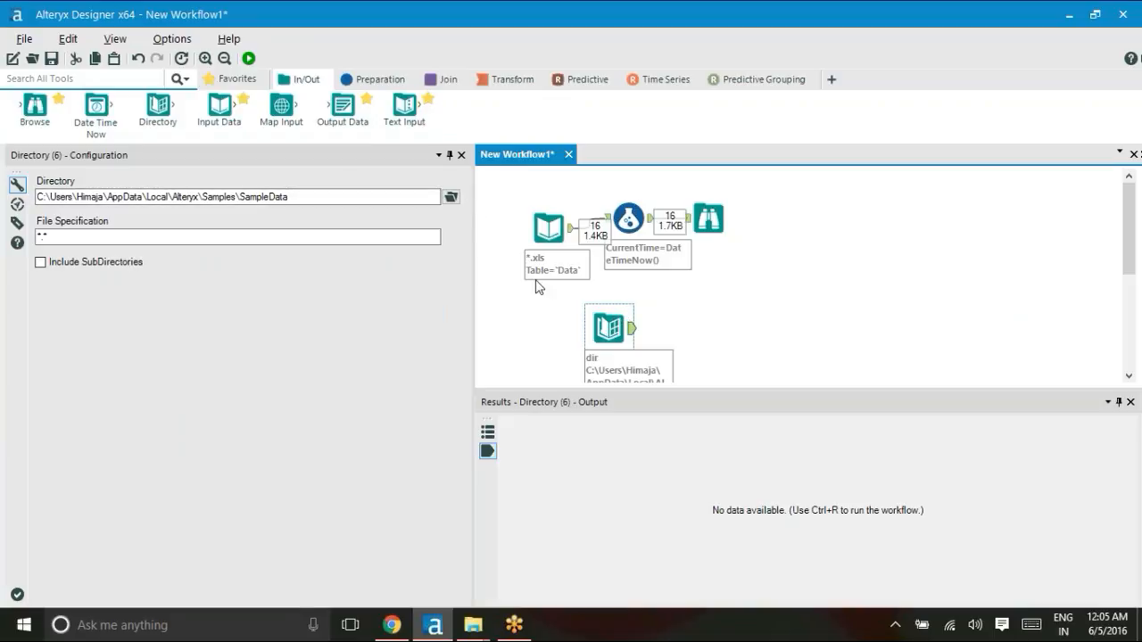
right_click(603, 327)
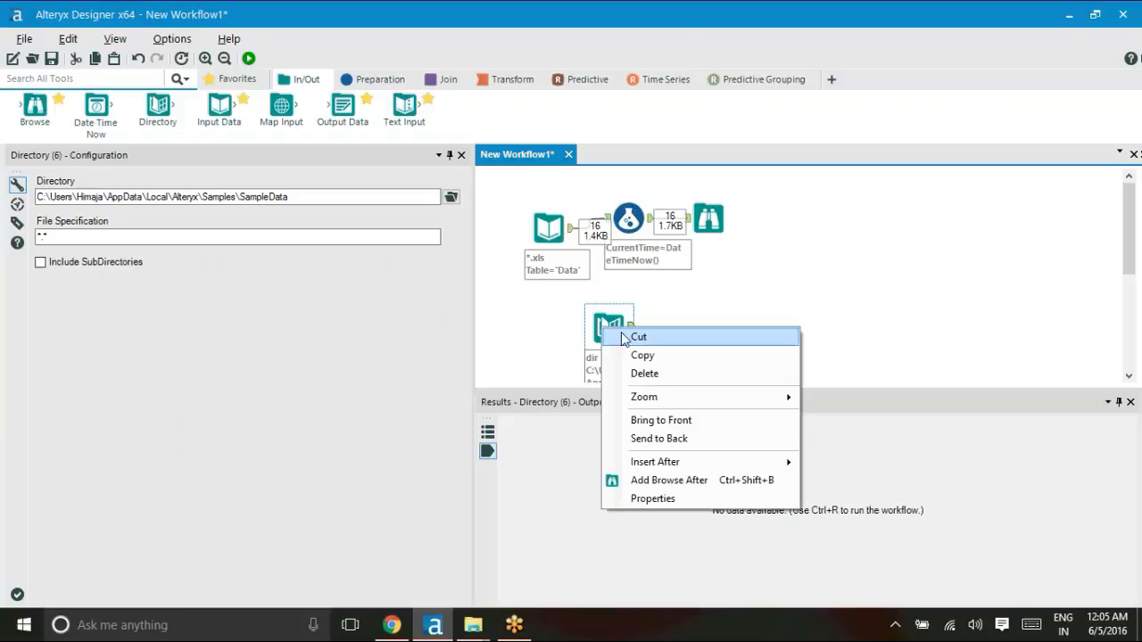
left_click(671, 481)
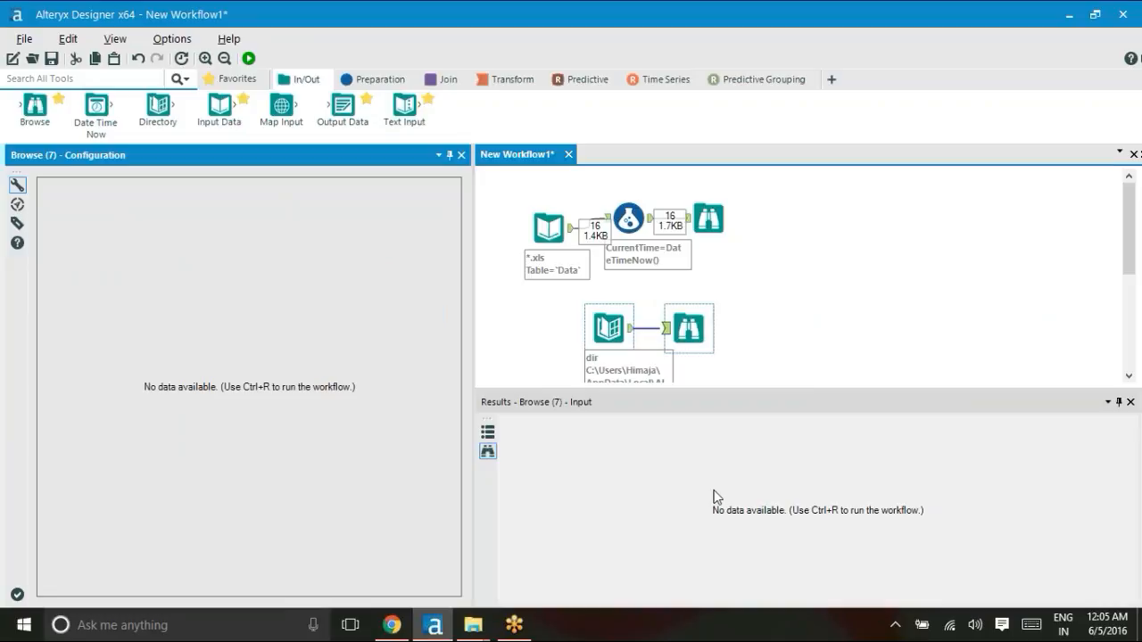
Run the workflow with the wildcard Input Data path and the new Directory branch, dismissing the completion message
left_click(788, 285)
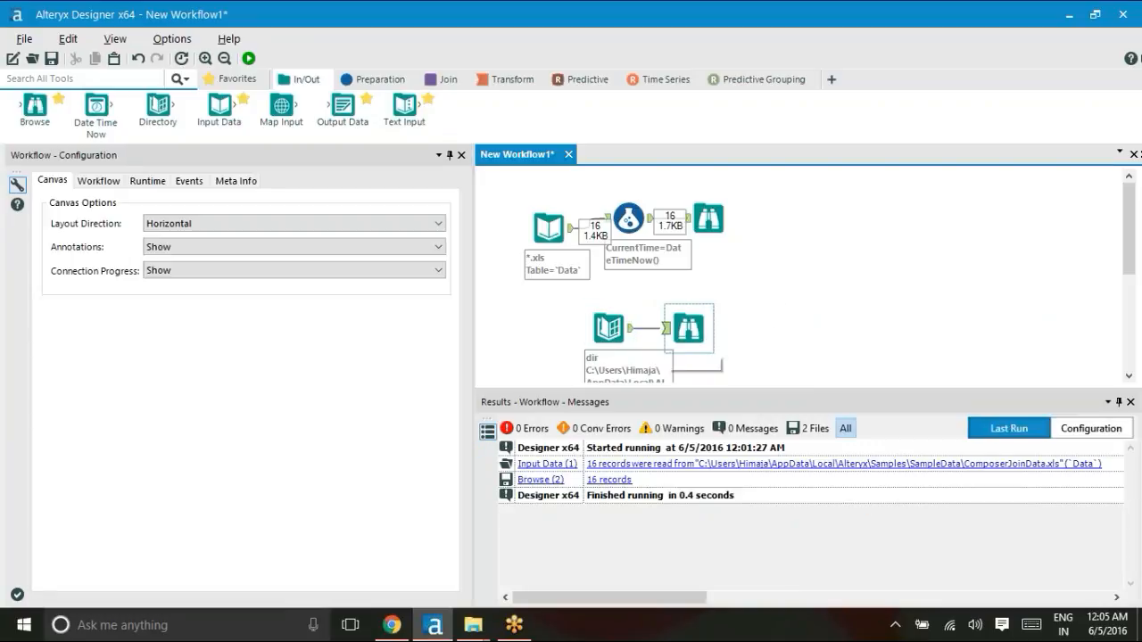
left_click(608, 328)
left_click(851, 269)
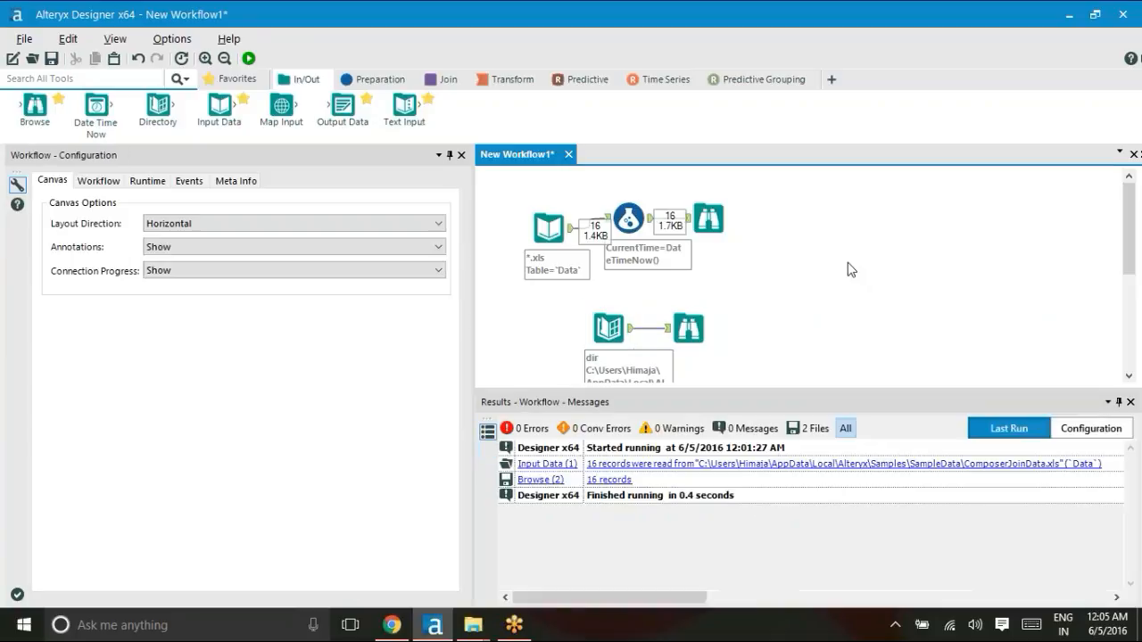
key("ctrl+r")
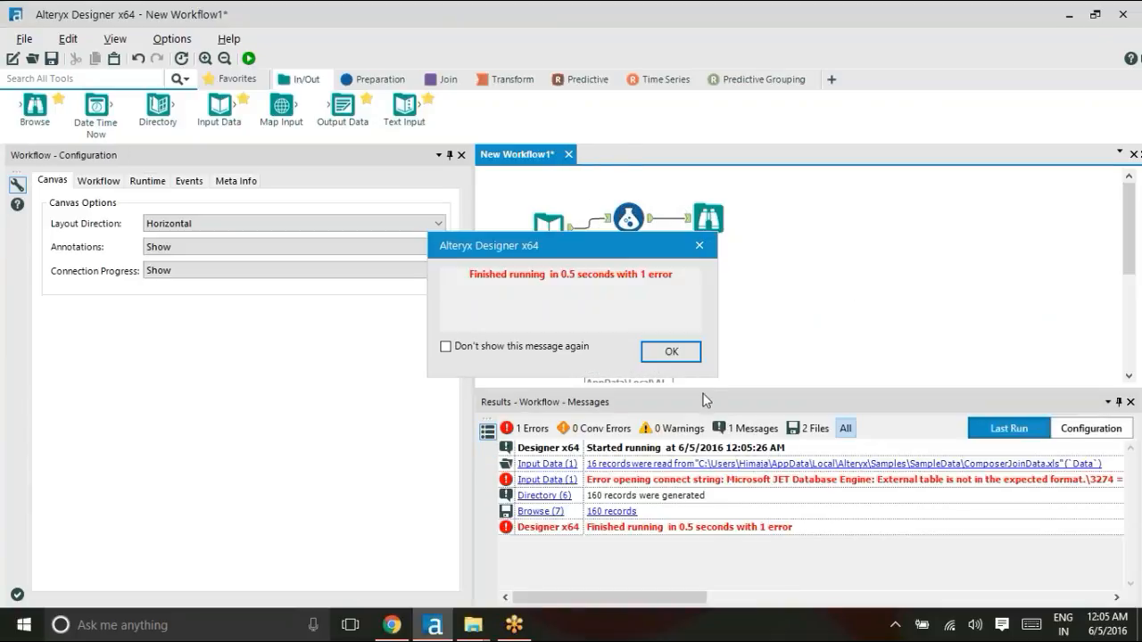
left_click(672, 352)
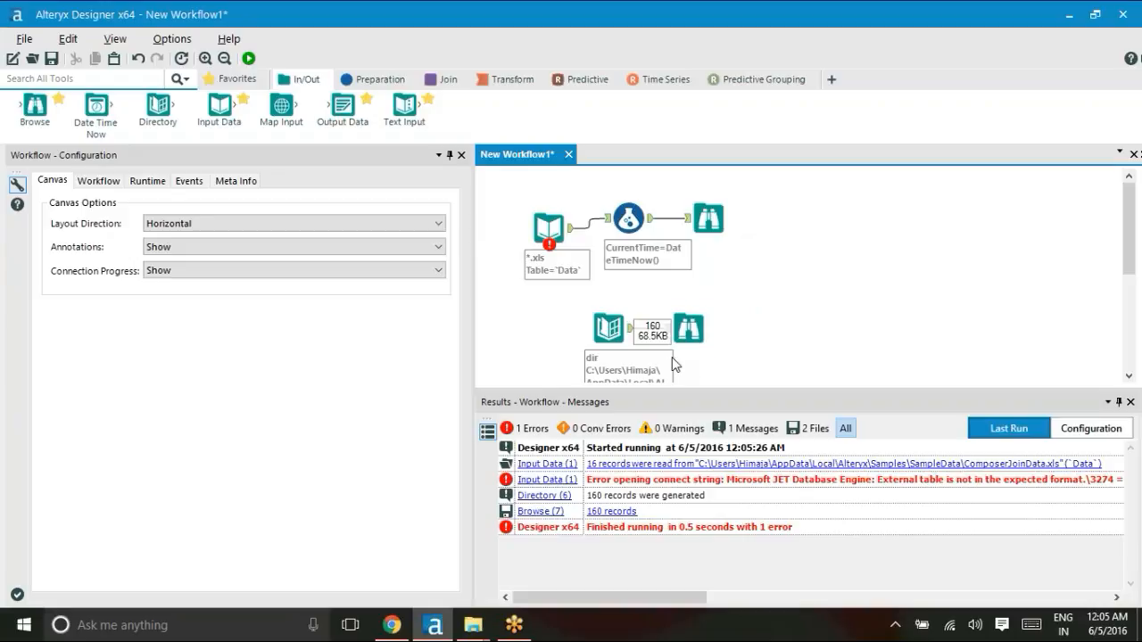
left_click(552, 229)
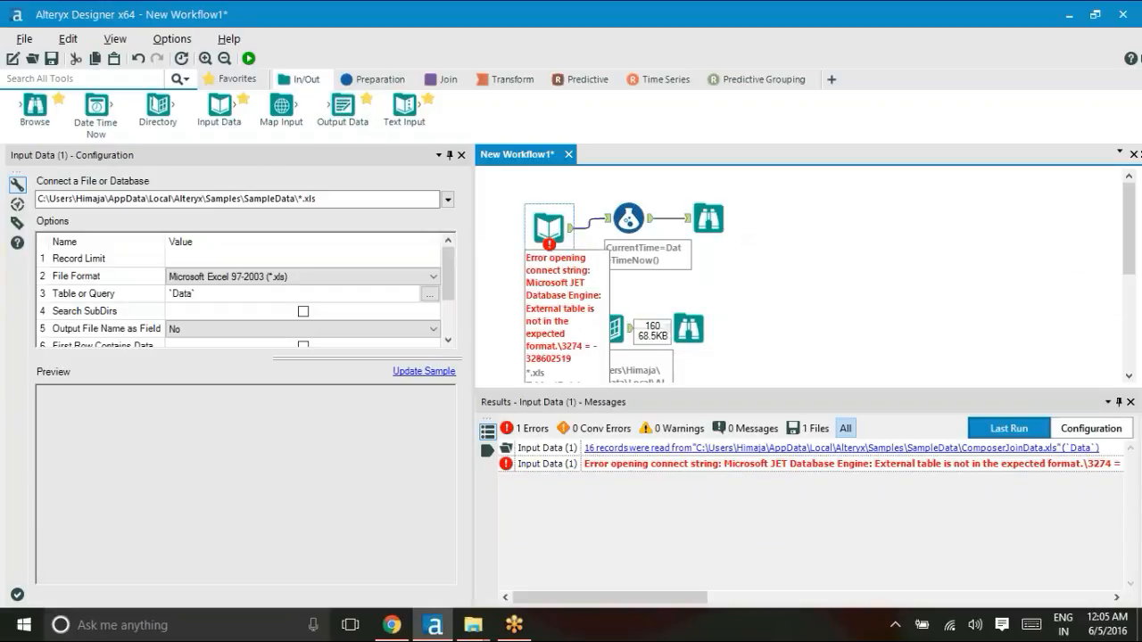
left_click(447, 199)
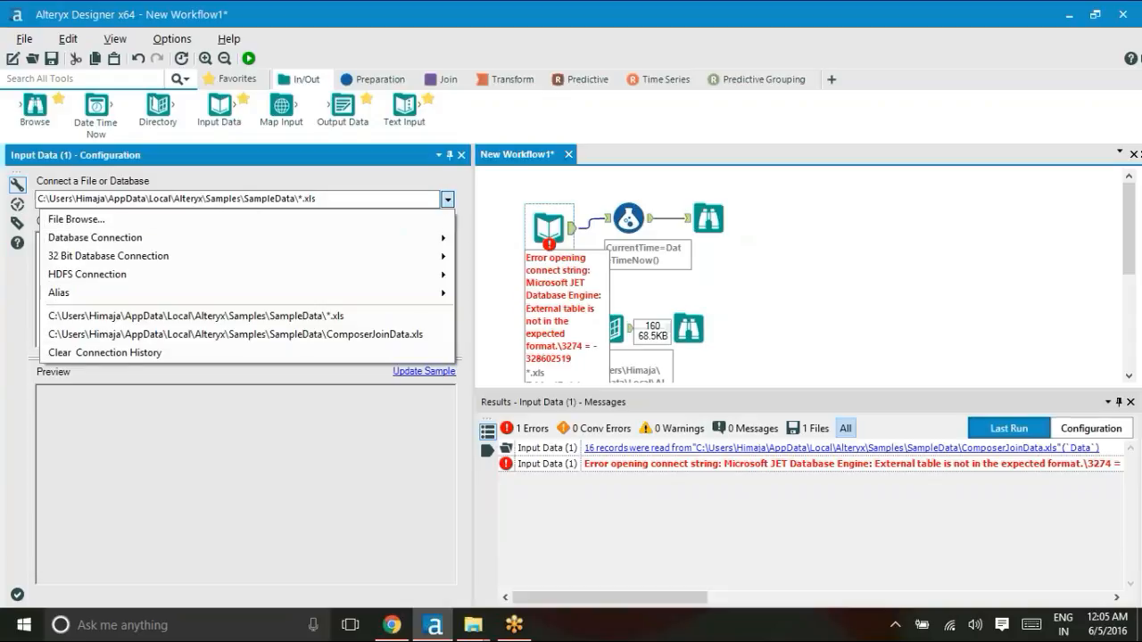
left_click(104, 221)
left_click(383, 343)
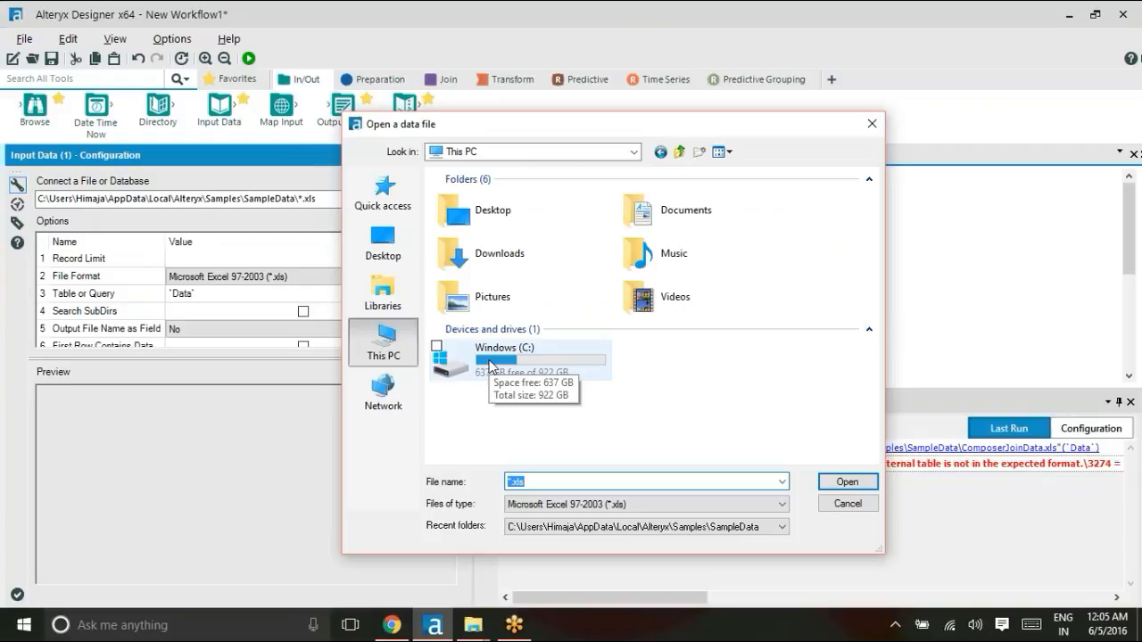
left_click(450, 211)
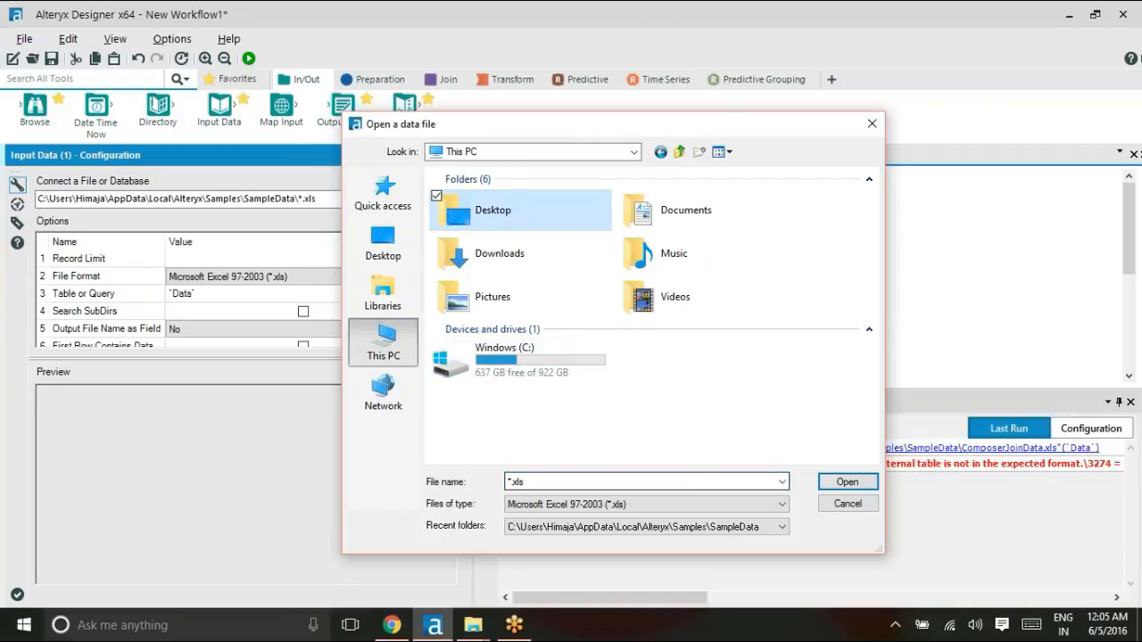
key("Escape")
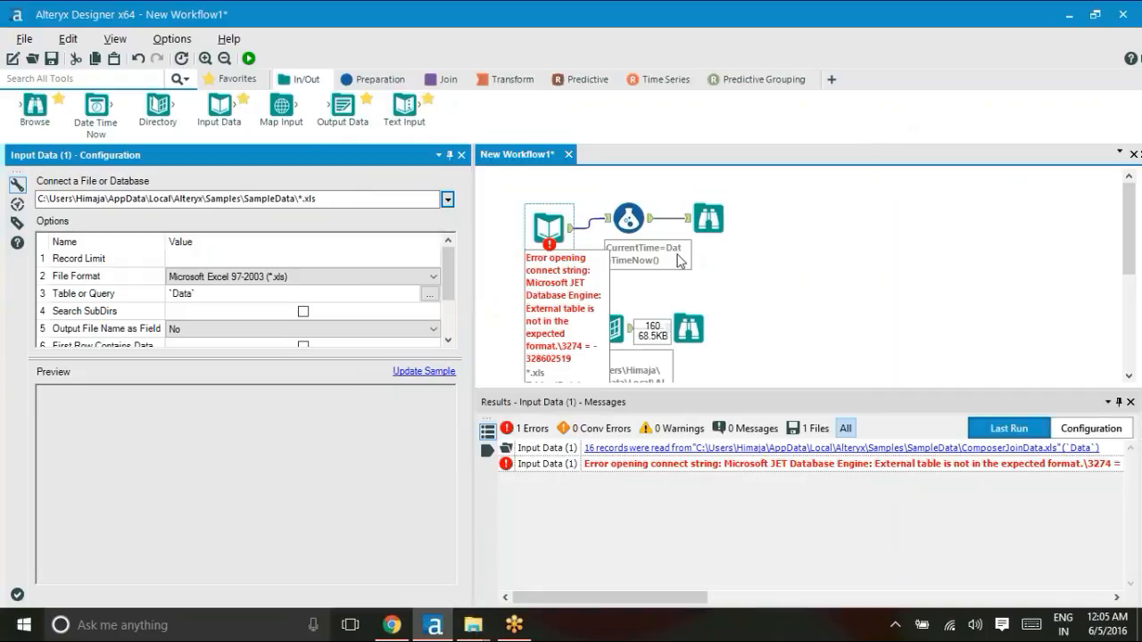
Reconnect the Input Data tool to the recent file ComposerJoinData.xls using its `Data` sheet
left_click(446, 200)
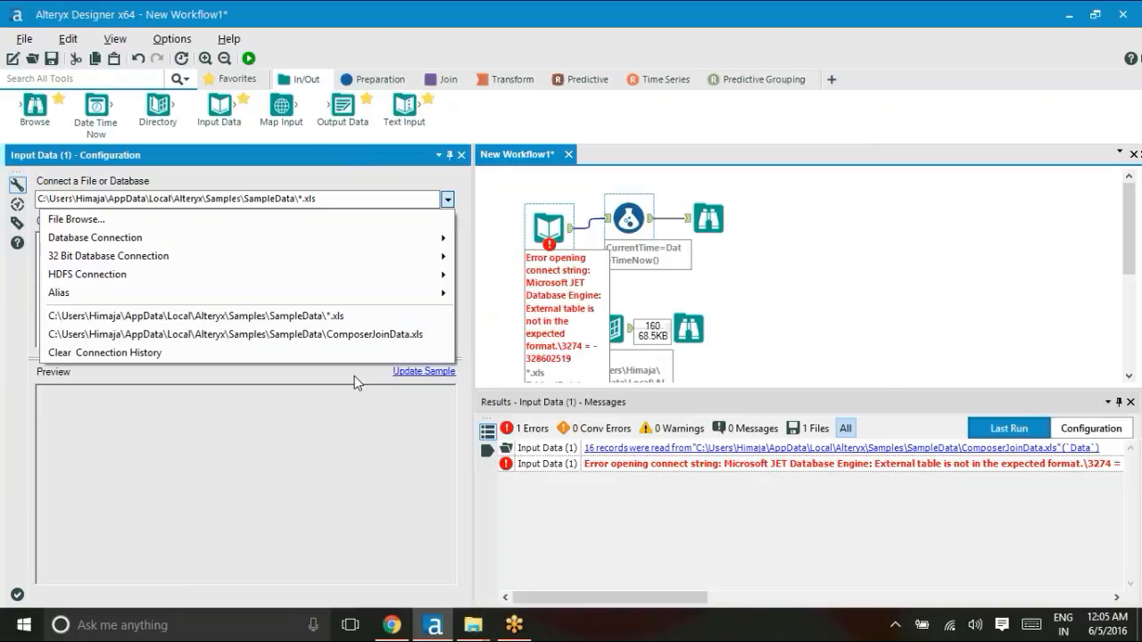
left_click(365, 336)
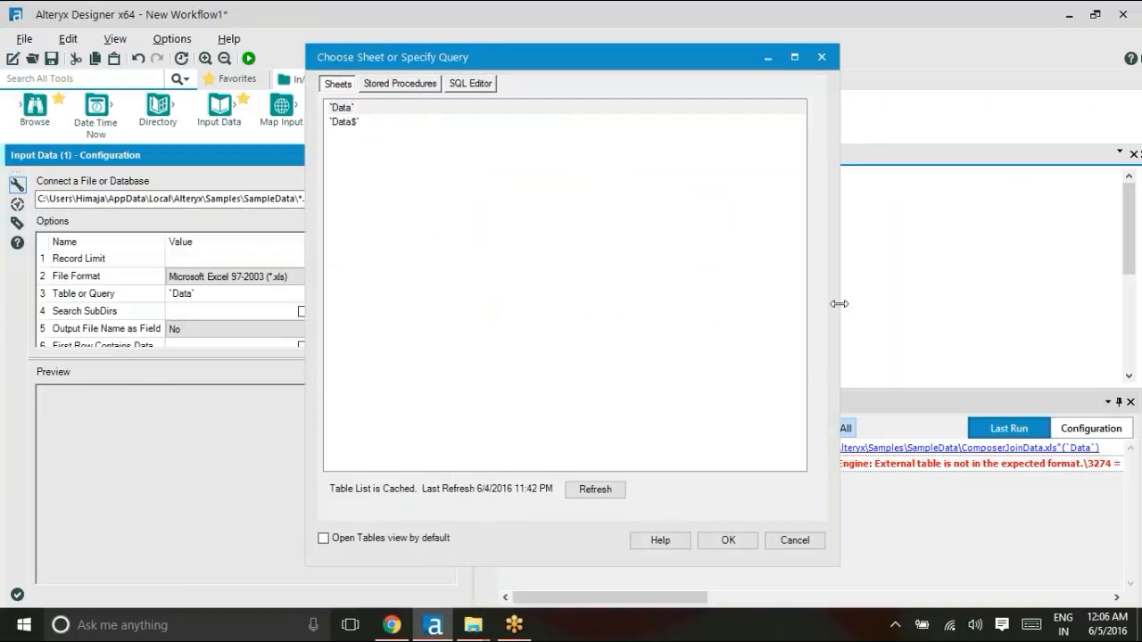
left_click(726, 541)
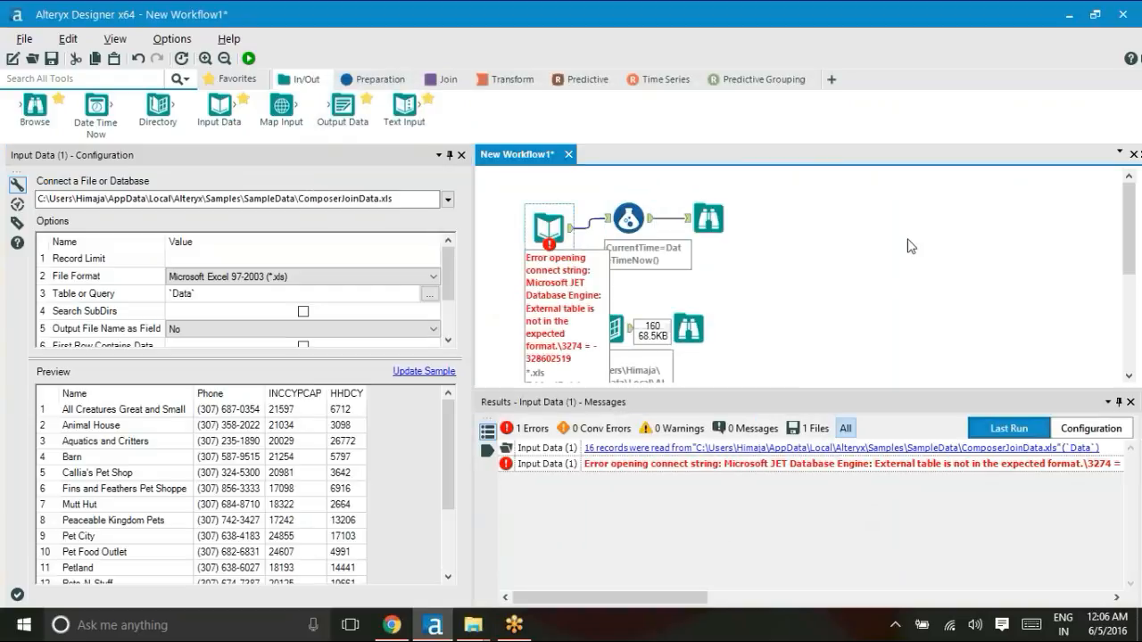
Rerun the workflow with the restored Input Data file and dismiss the completion message
left_click(910, 247)
key("ctrl+r")
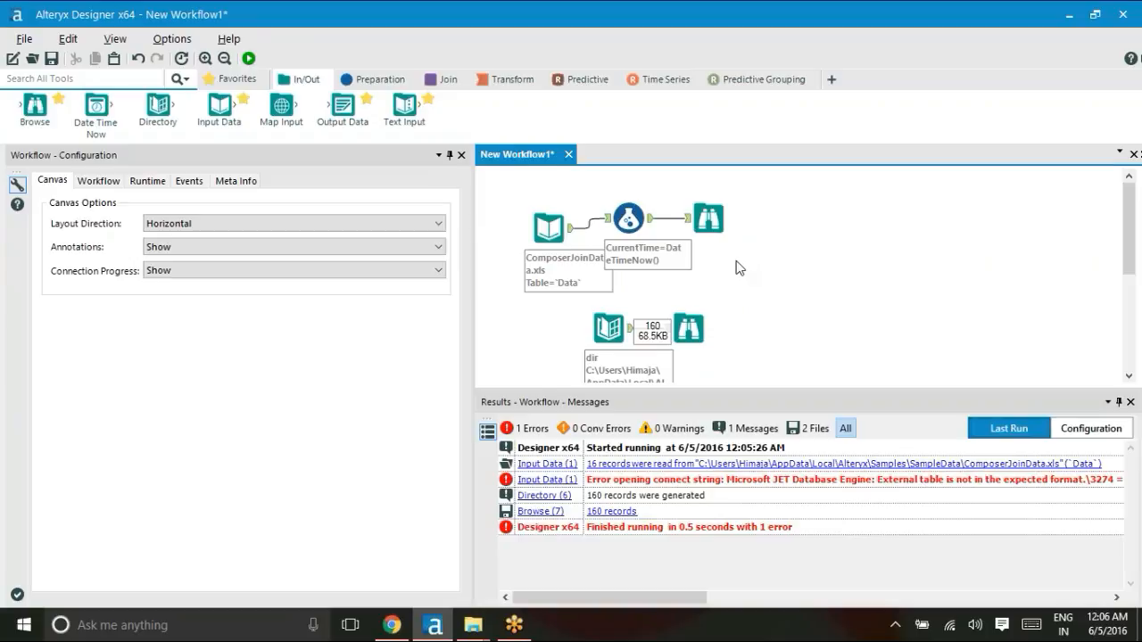
key("ctrl+r")
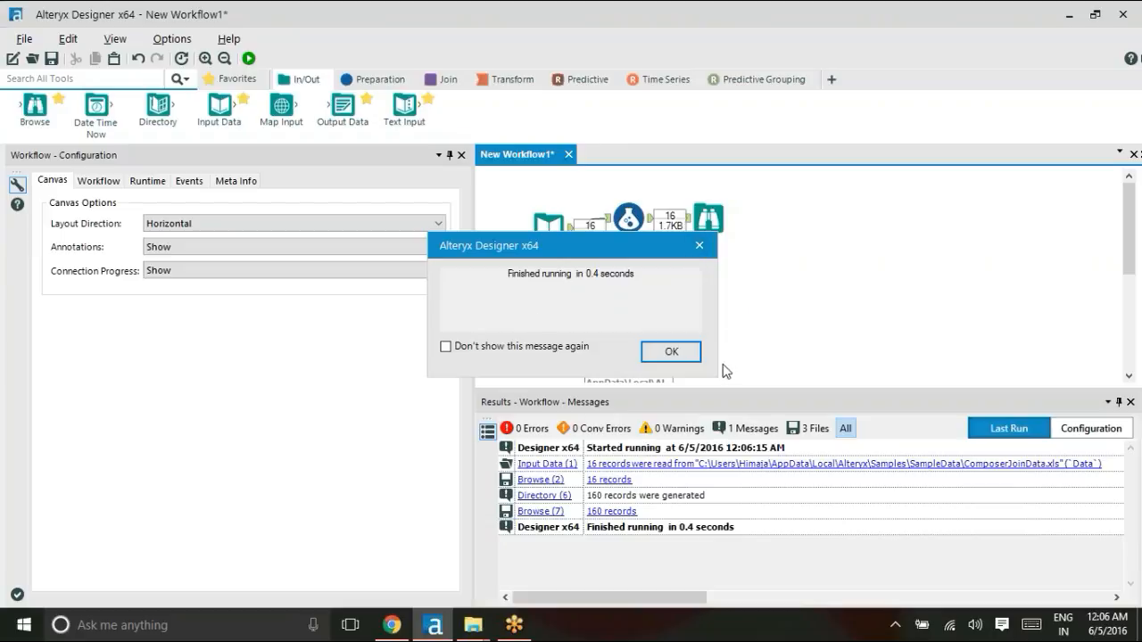
left_click(670, 353)
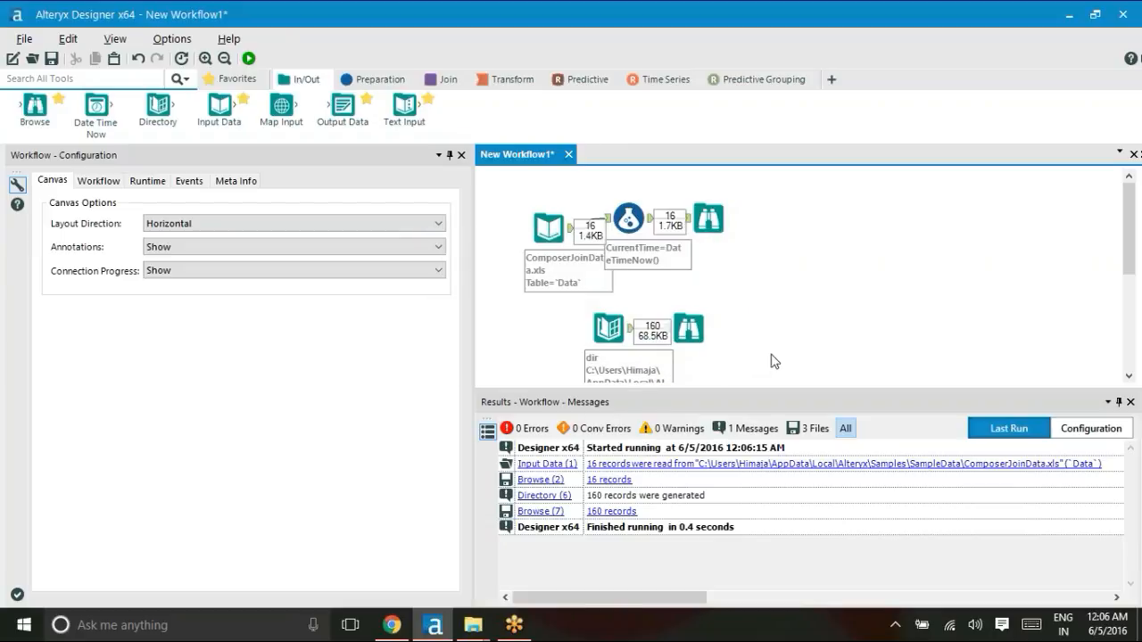
Compare the Input Data and Directory settings, and examine the FullPath, Directory and FileName columns in the Browse output of the Directory tool
left_click(709, 221)
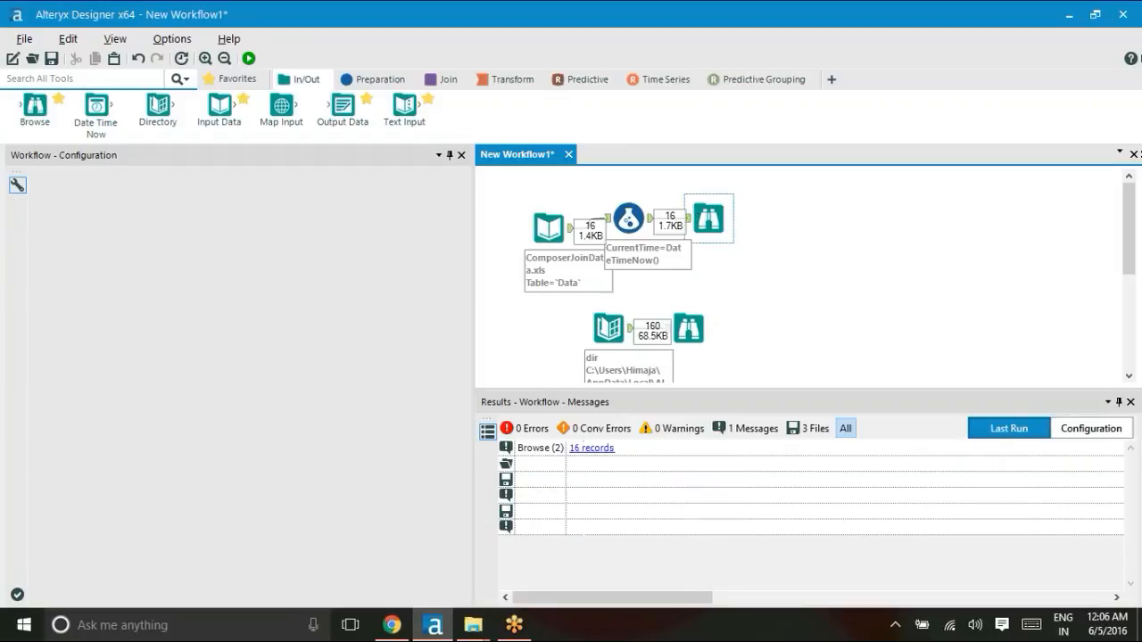
left_click(537, 237)
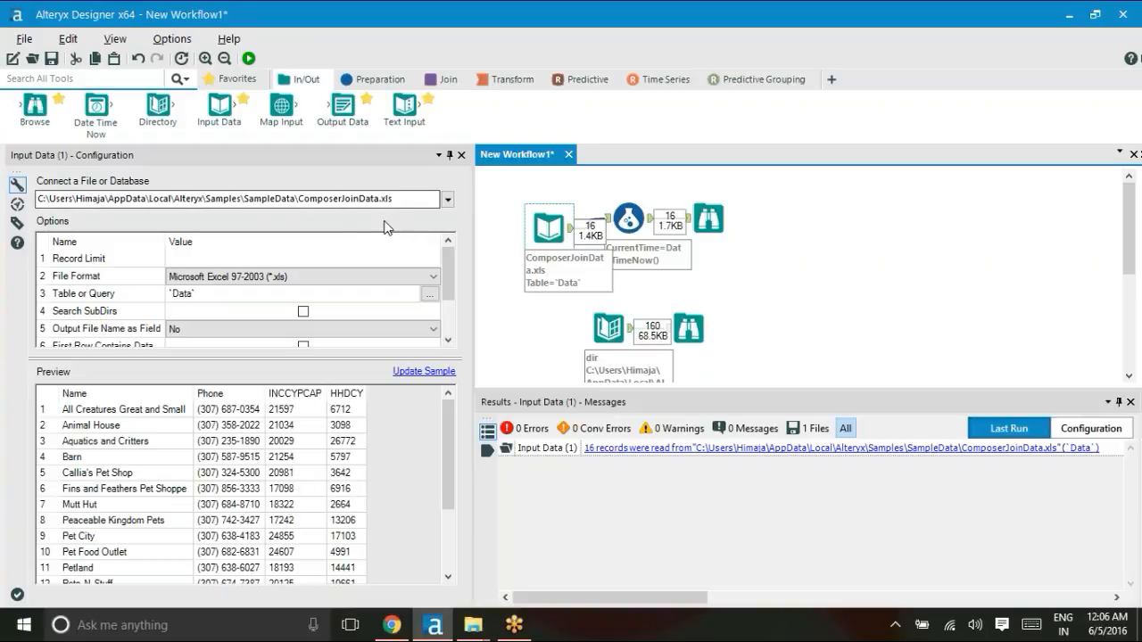
left_click(608, 328)
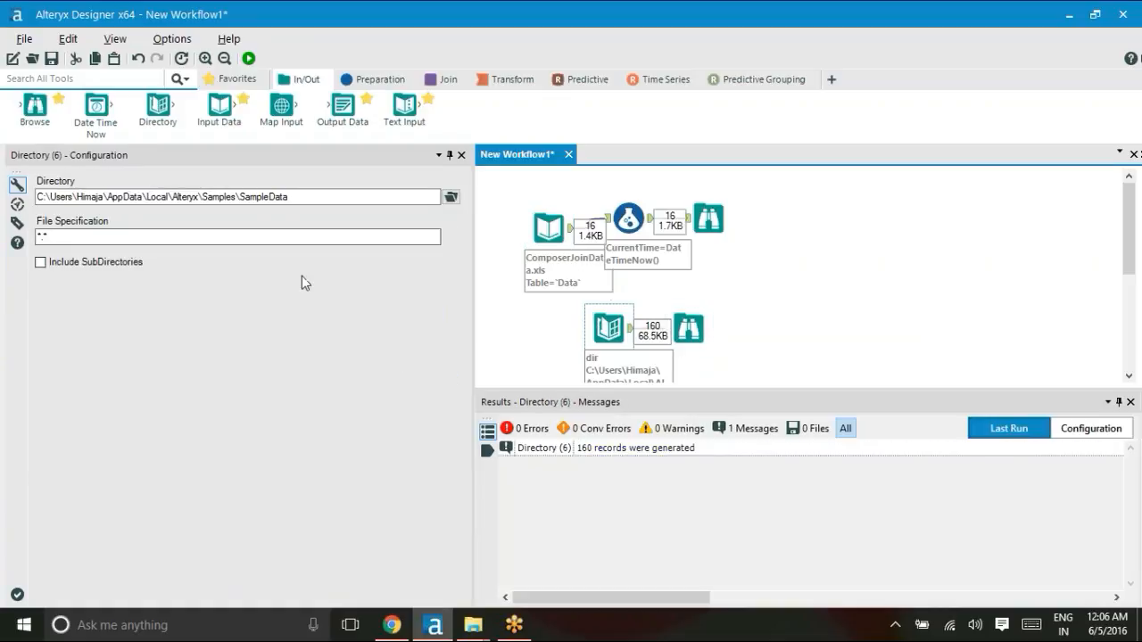
left_click(700, 335)
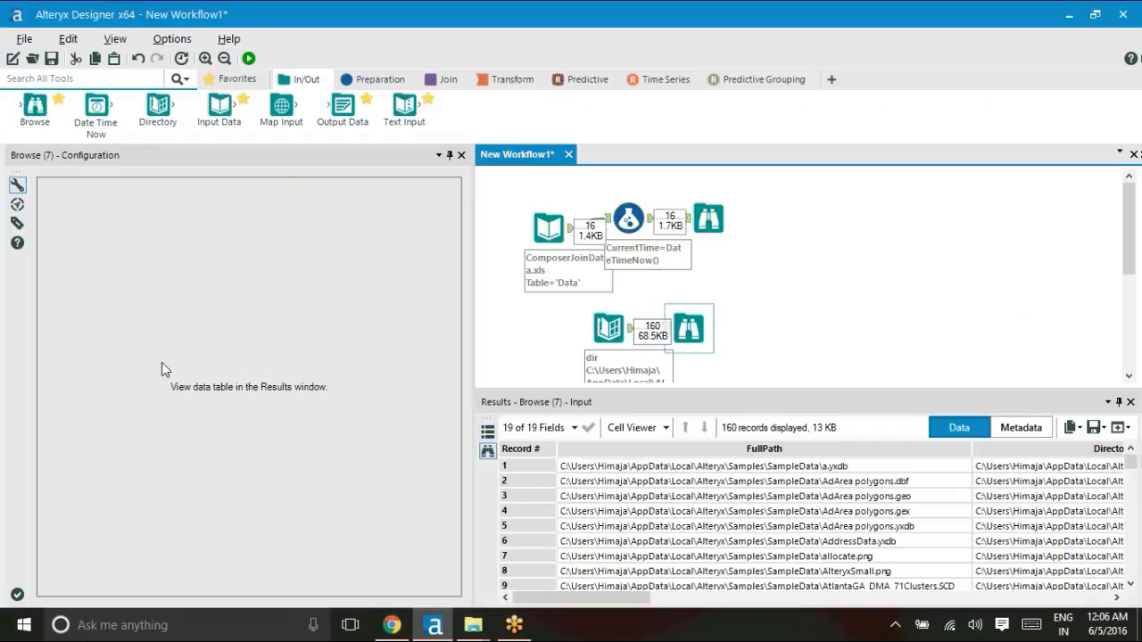
left_click(611, 602)
left_click_drag(611, 602, 689, 602)
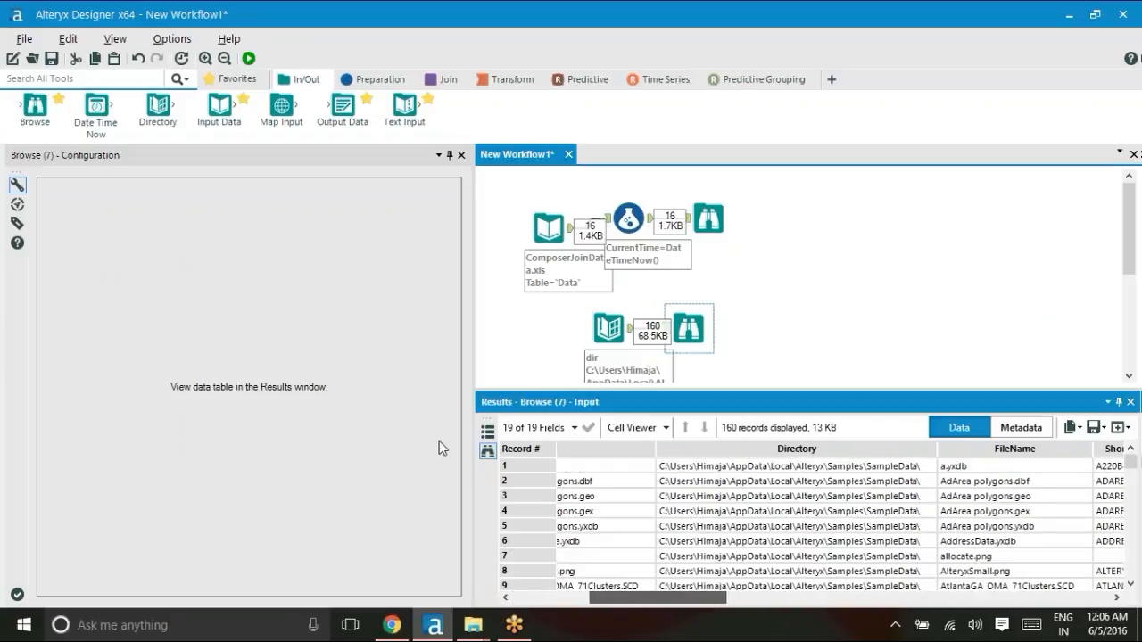
left_click(470, 361)
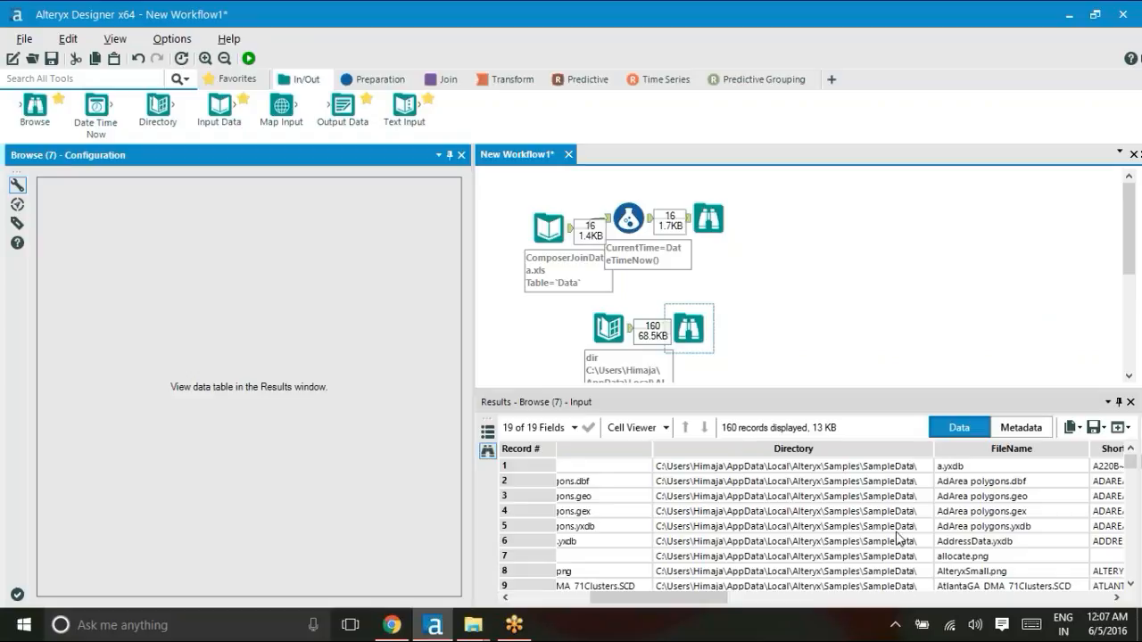
left_click_drag(934, 451, 986, 451)
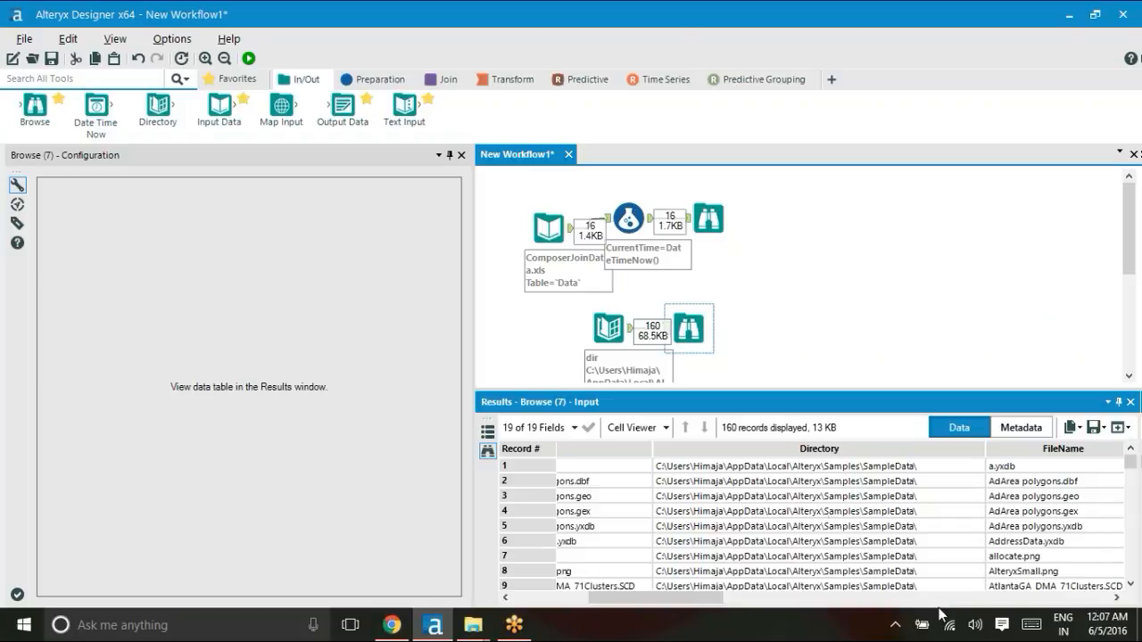
Set the Directory tool's file specification to *.xls and run the workflow to list the matching files in its Browse
left_click(603, 323)
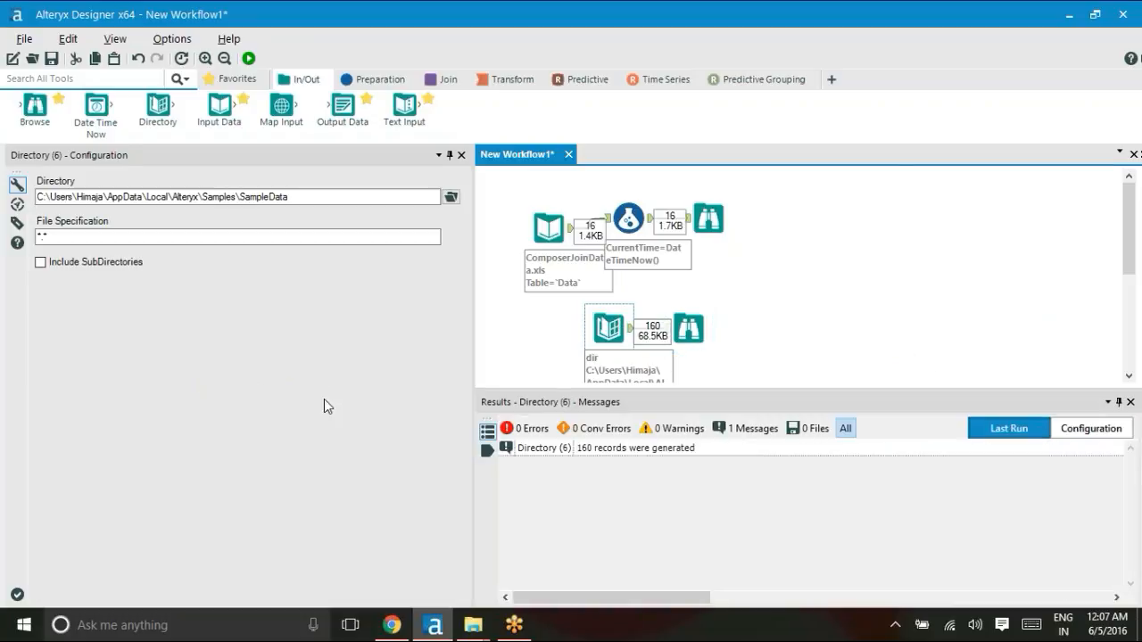
left_click(70, 238)
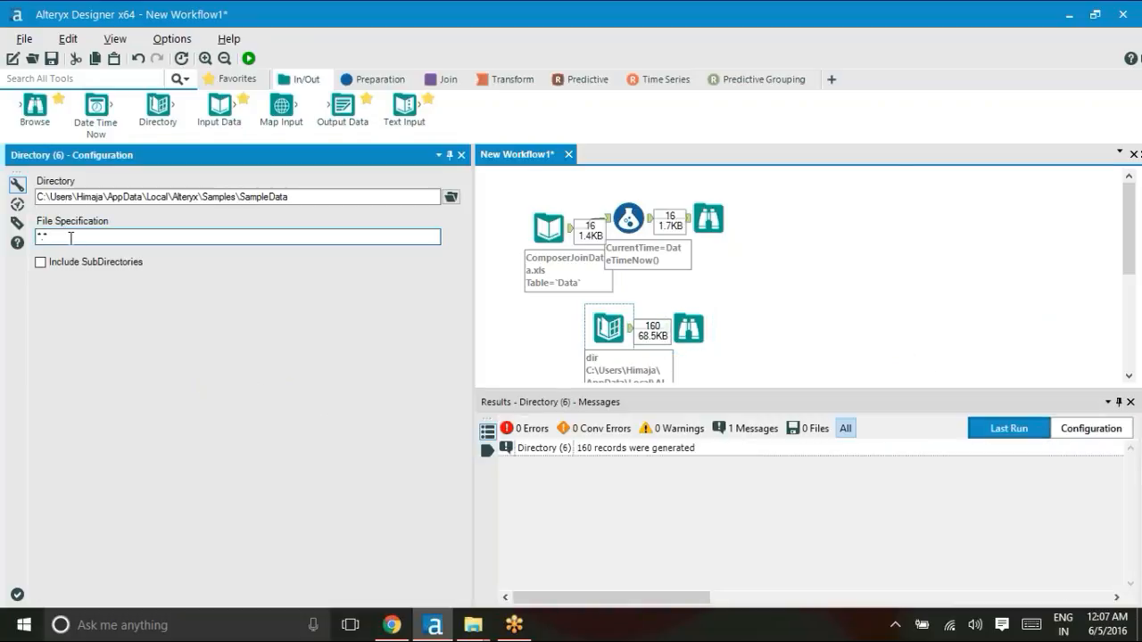
type("xls")
left_click(748, 286)
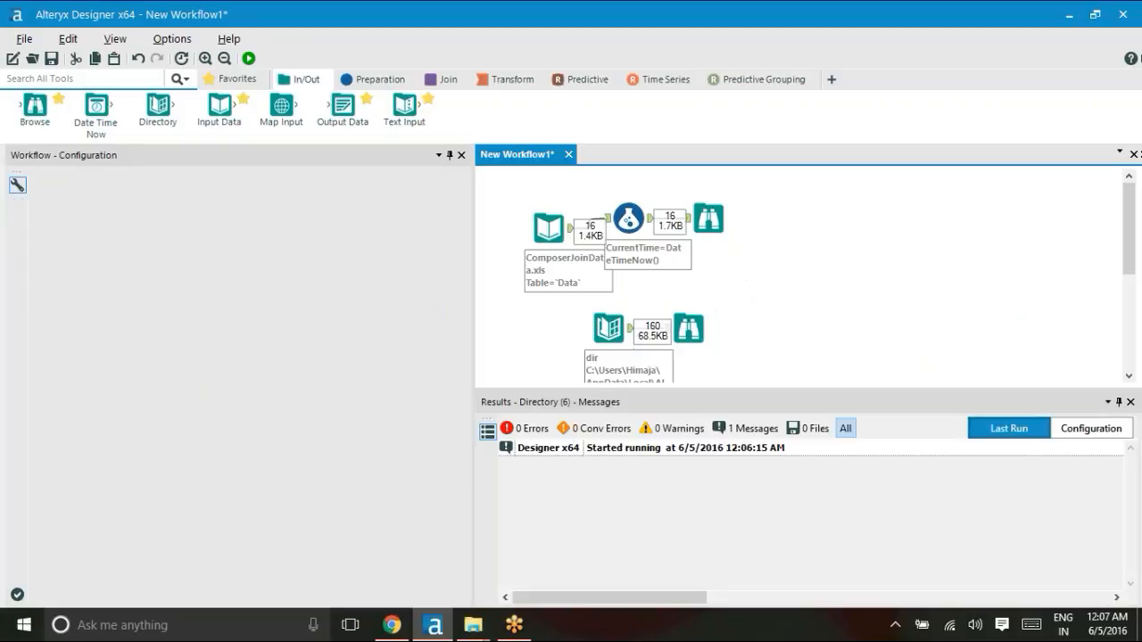
key("ctrl+r")
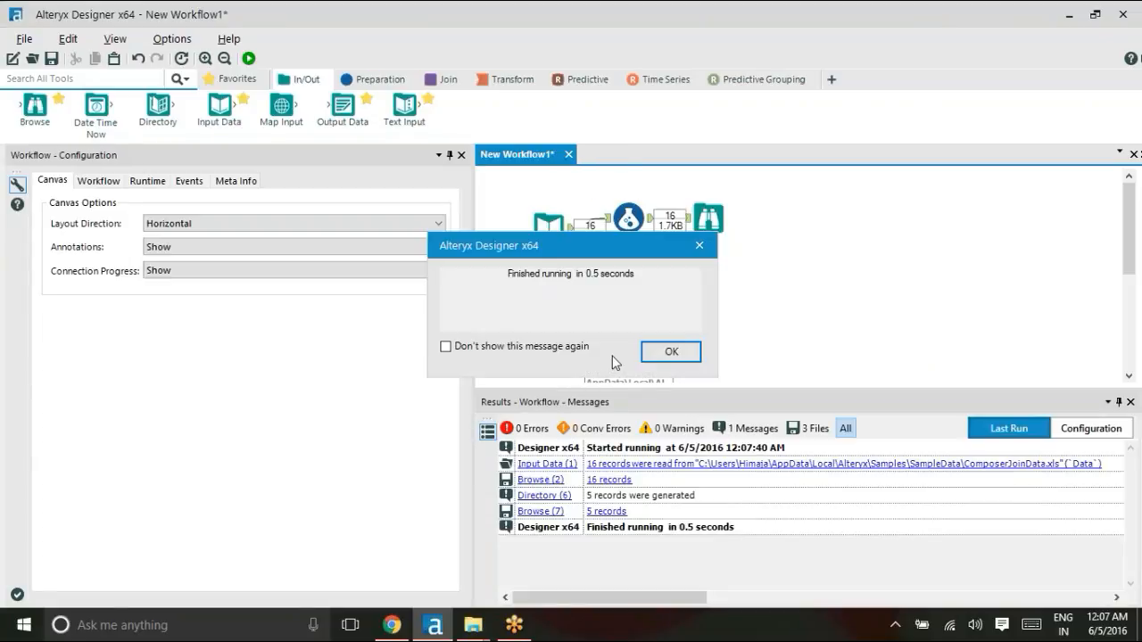
left_click(677, 357)
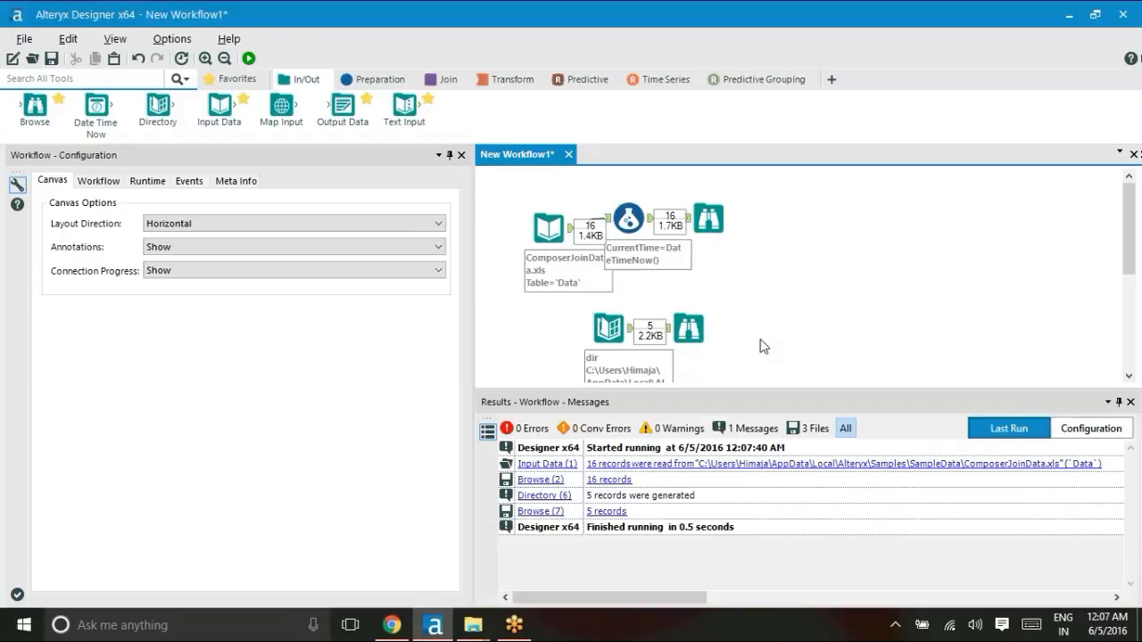
left_click(687, 328)
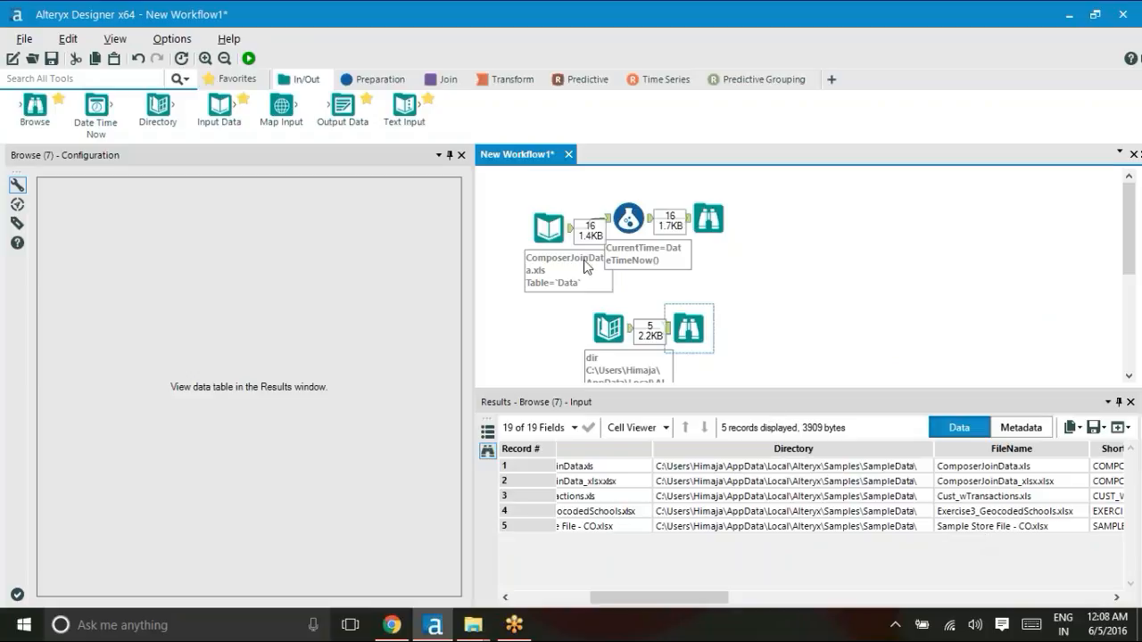
Find the Dynamic Input tool by searching for "dynam" and insert it between the Directory and Browse tools
left_click(344, 83)
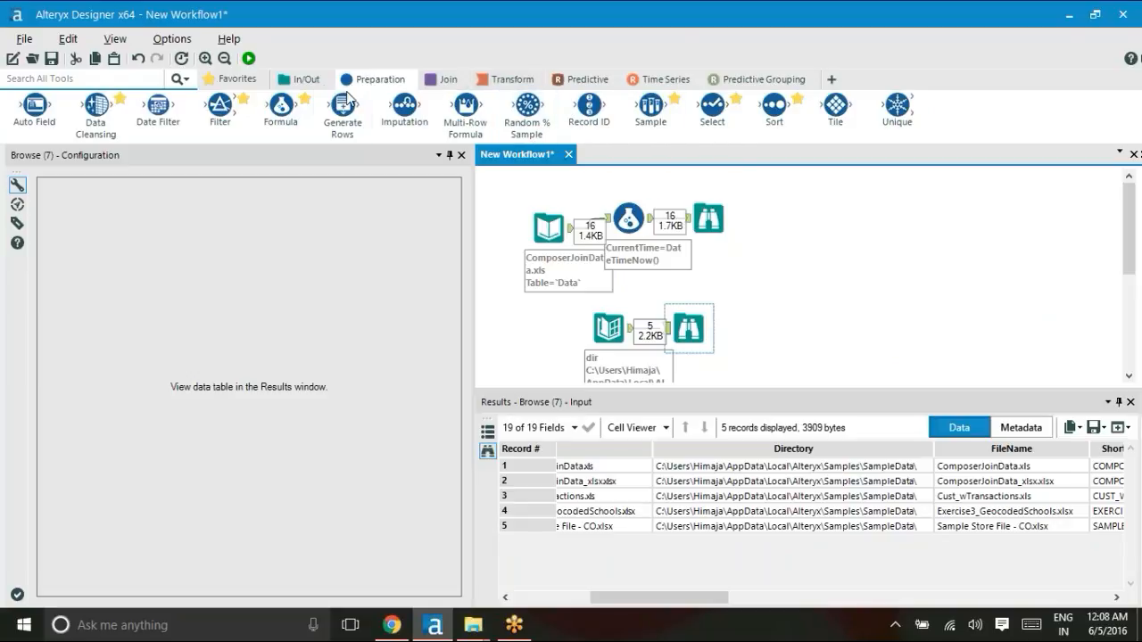
left_click(99, 78)
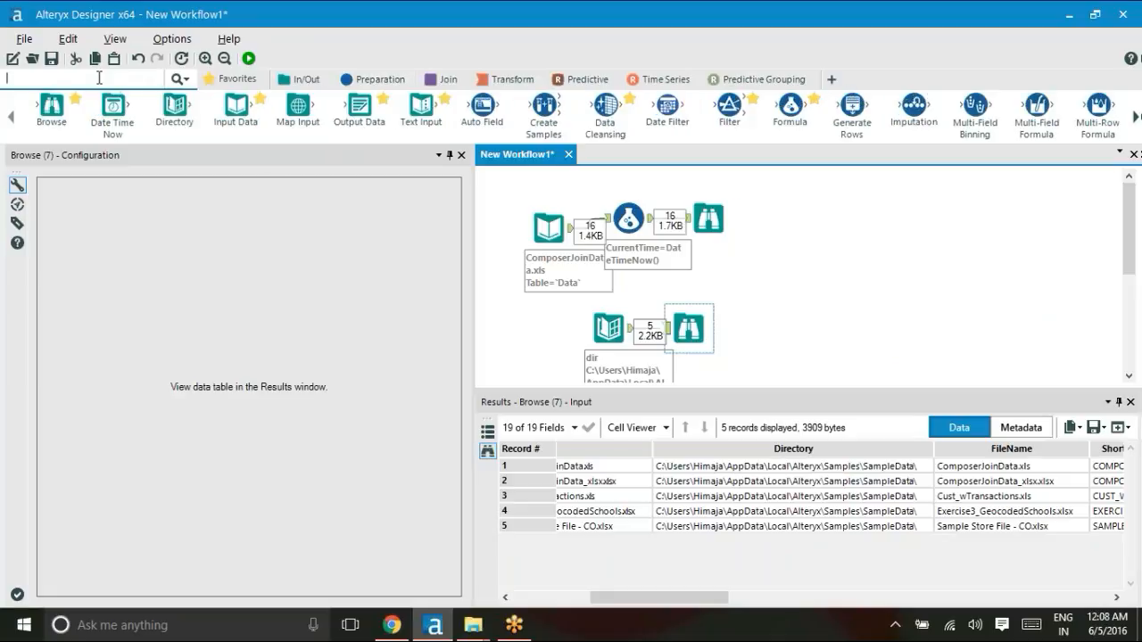
type("dynam")
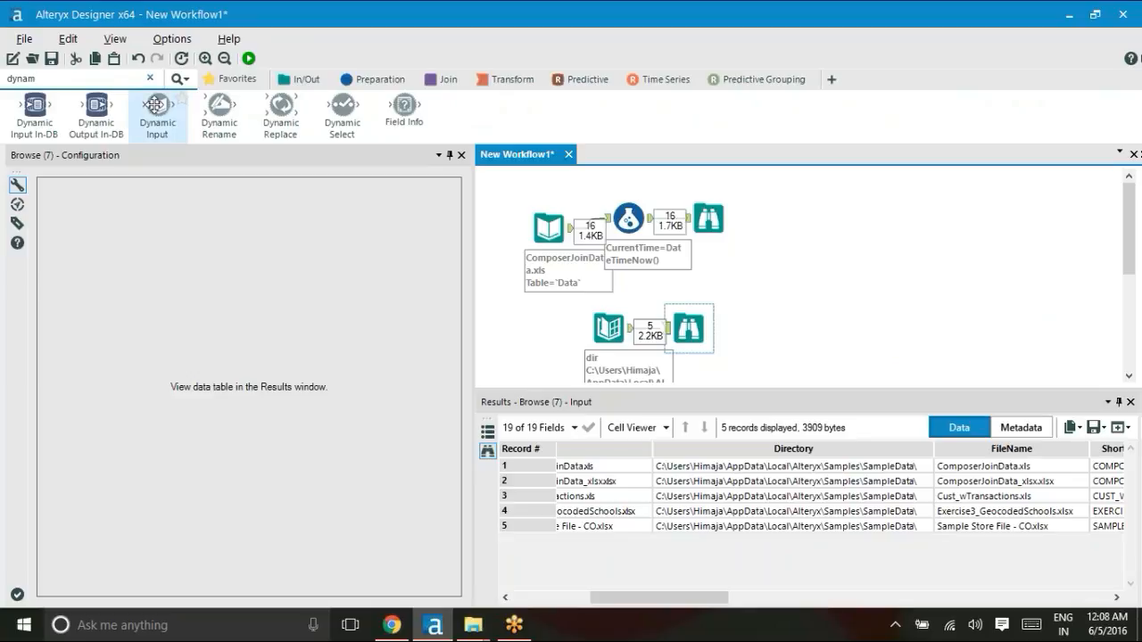
left_click_drag(156, 104, 649, 326)
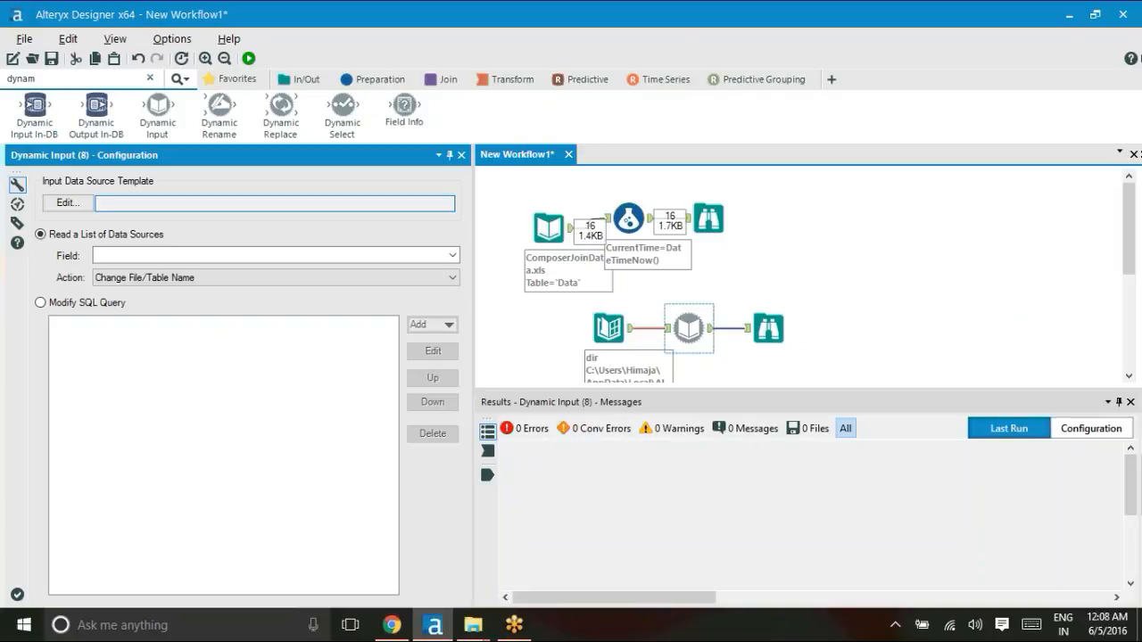
Review the configurations of the Directory tool and the Dynamic Input tool connected to it
left_click(608, 328)
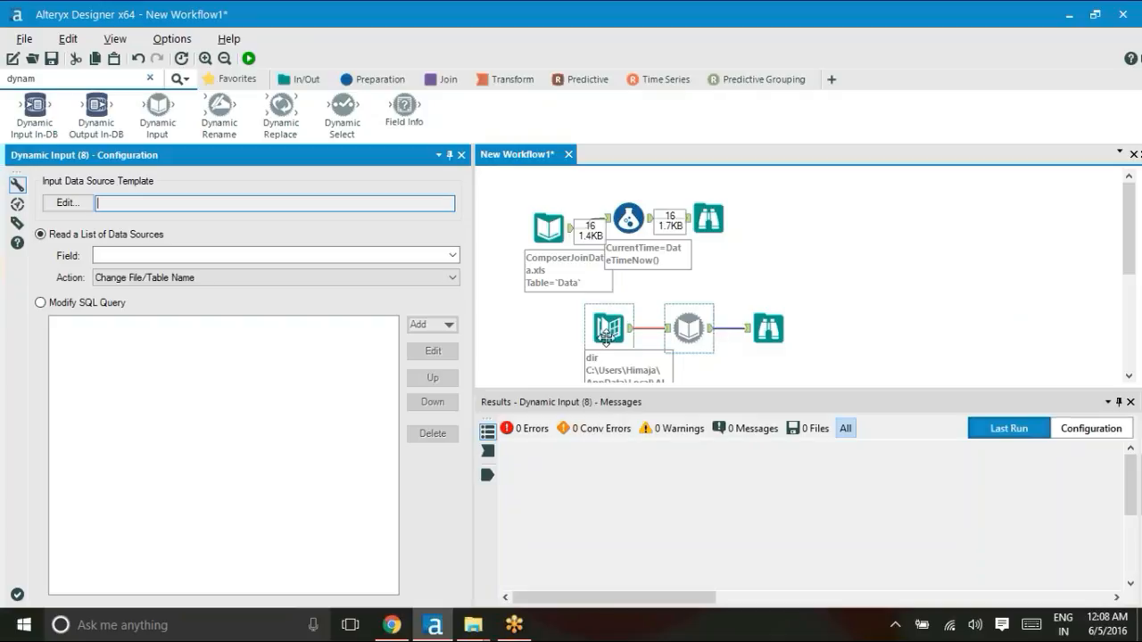
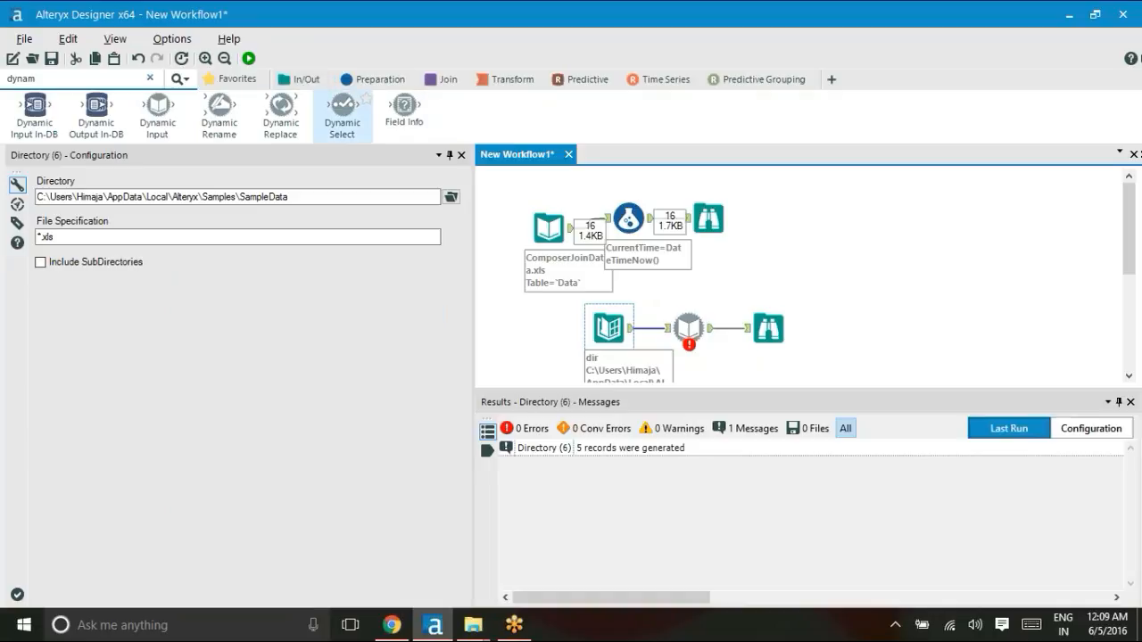
left_click(373, 78)
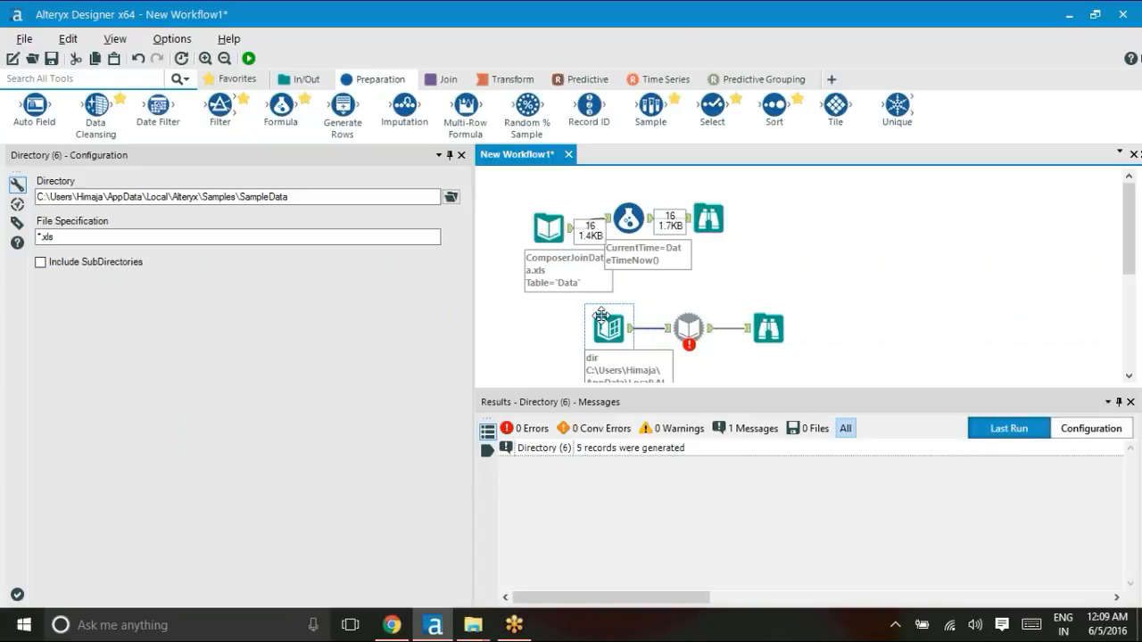
left_click(687, 326)
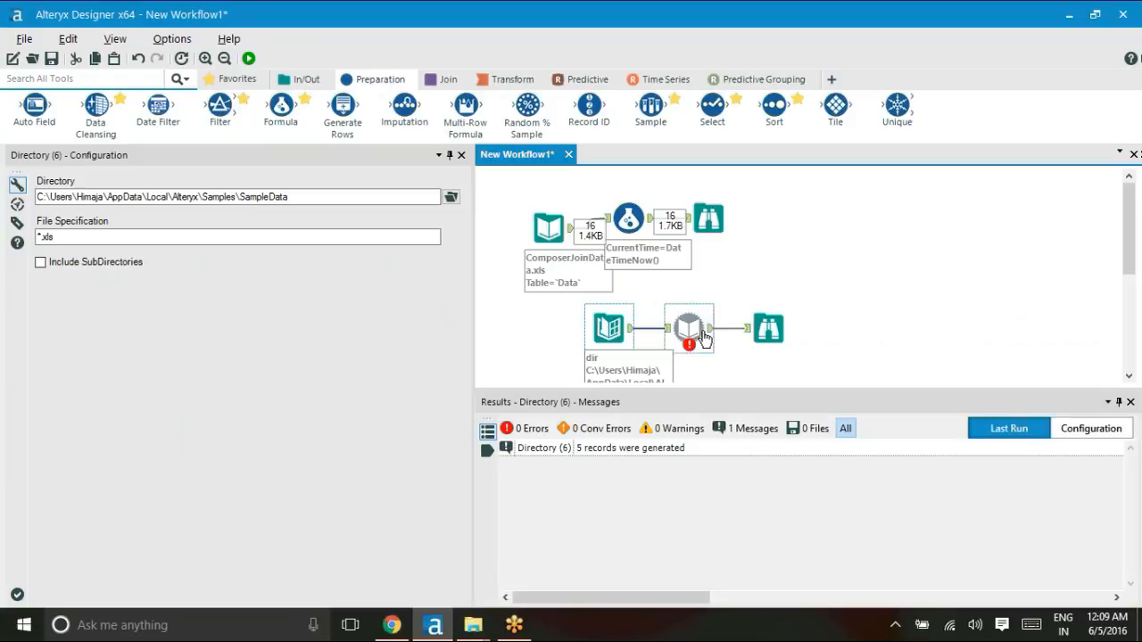
left_click(639, 330)
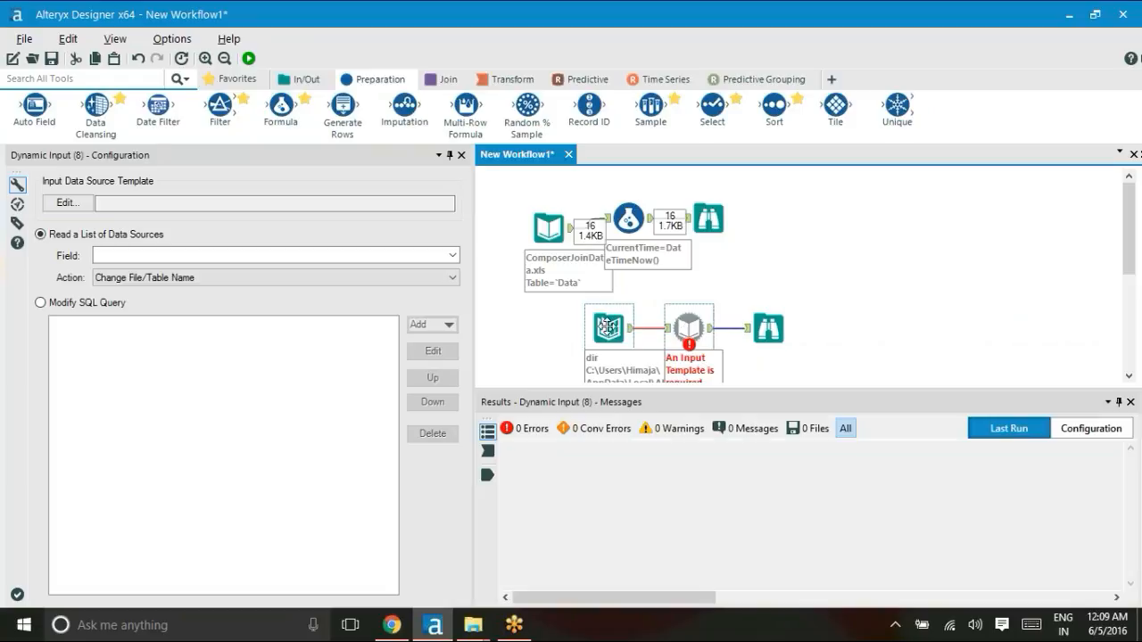
left_click(608, 328)
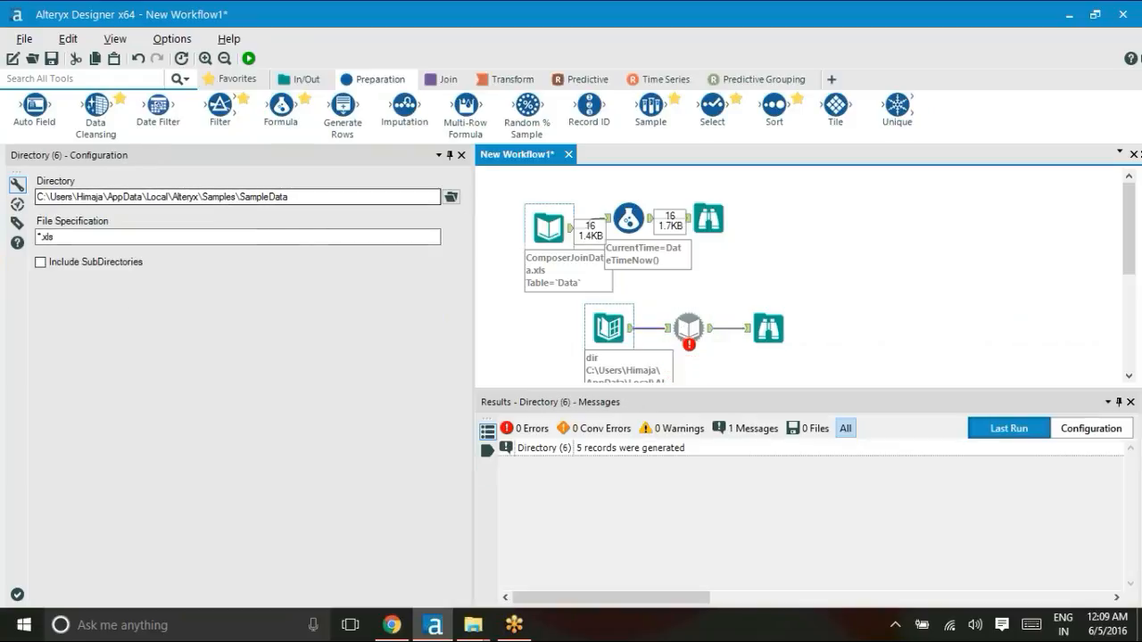
Set the Directory tool's file specification to ComposerJoinData*.xls, reusing the file name from the Input Data tool's path
left_click(548, 228)
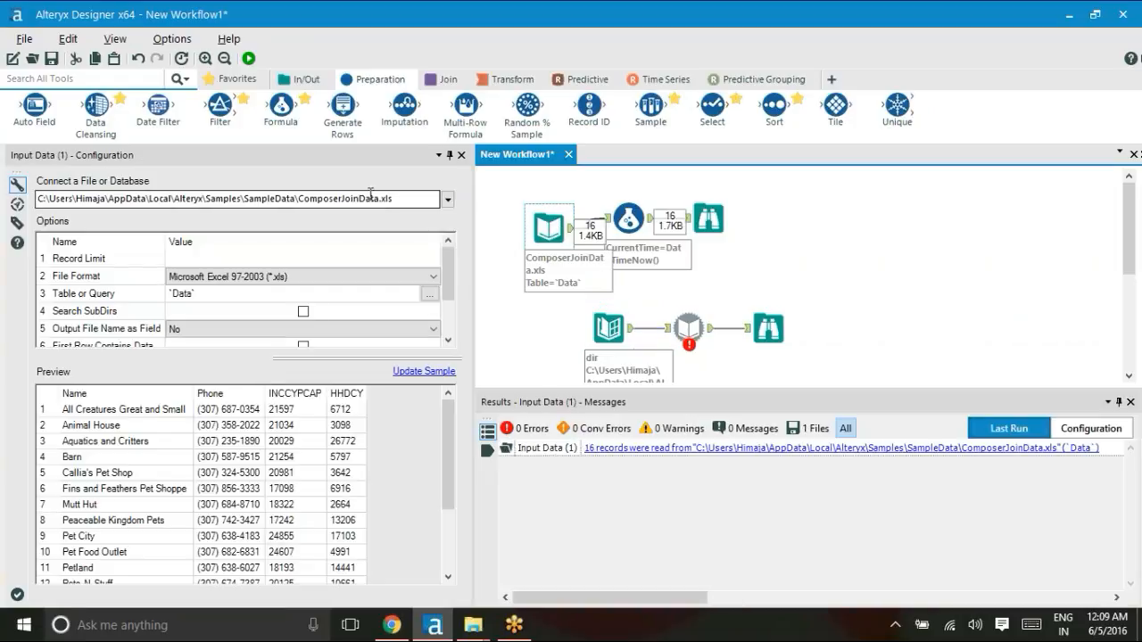
left_click(379, 198)
left_click(379, 199)
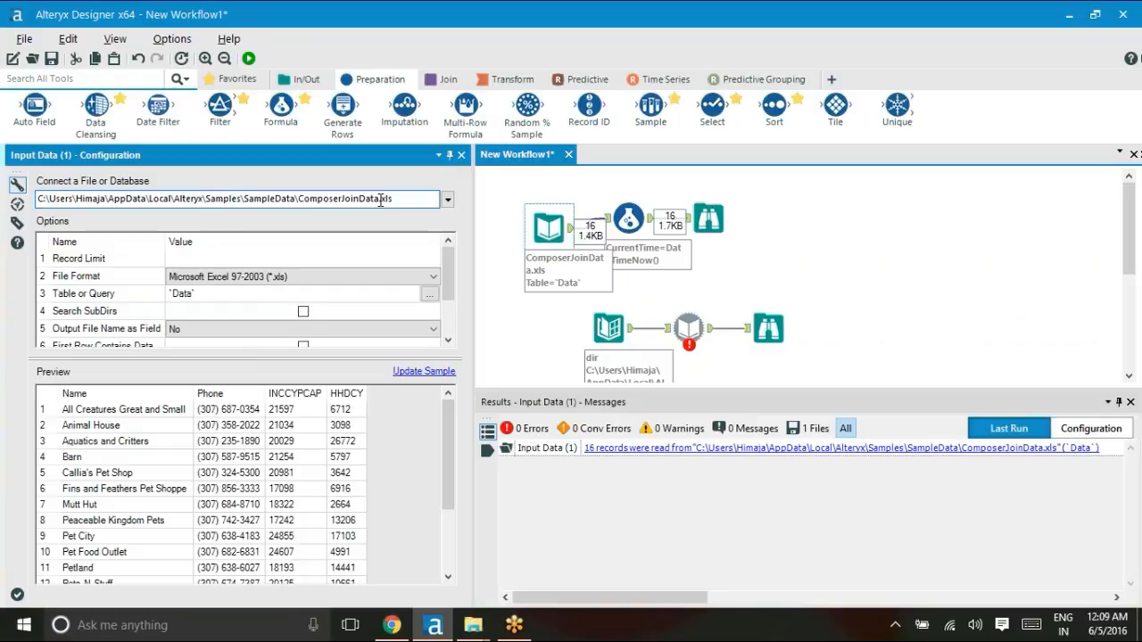
left_click_drag(379, 198, 307, 198)
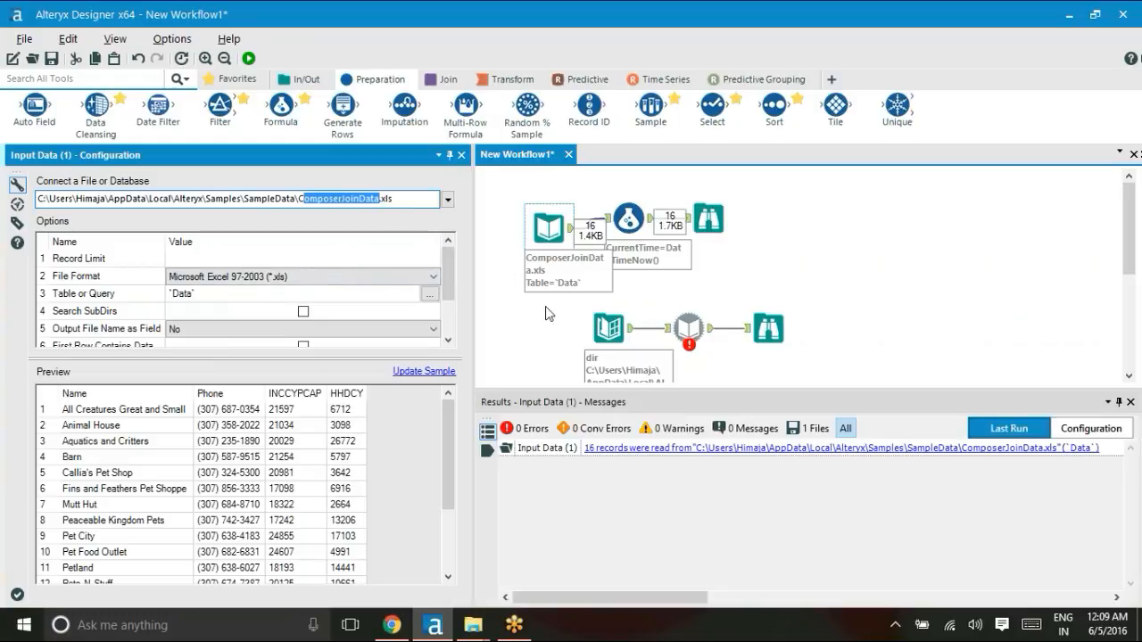
left_click(608, 329)
left_click(49, 236)
left_click(37, 236)
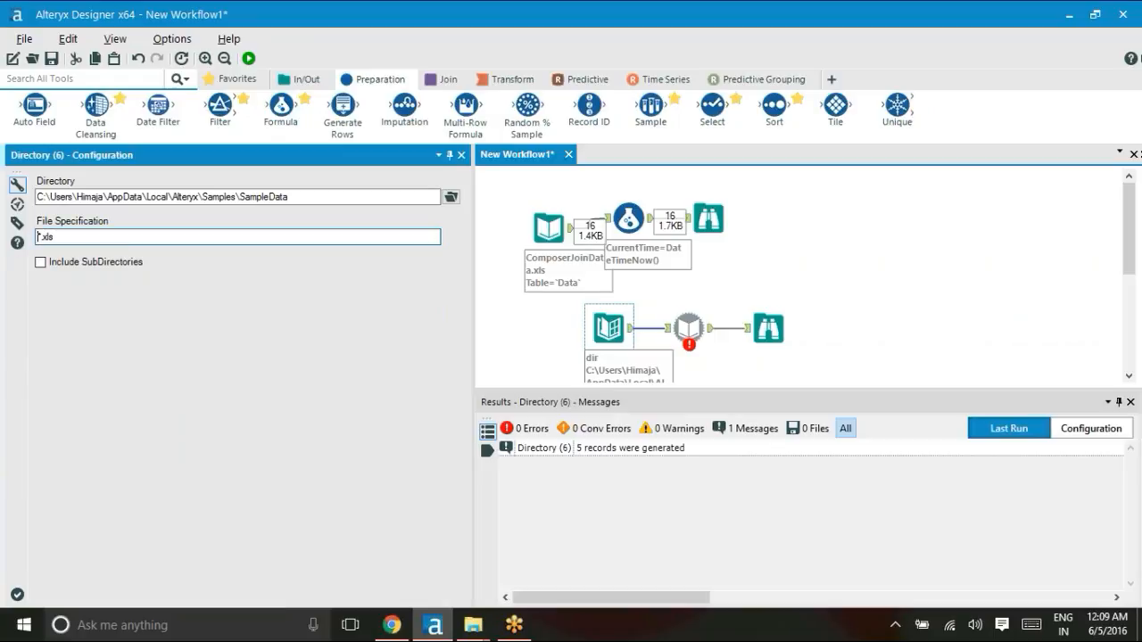
type("ComposerJoinData")
key("Home")
Run the workflow with the new file specification and dismiss the completion message
left_click(825, 314)
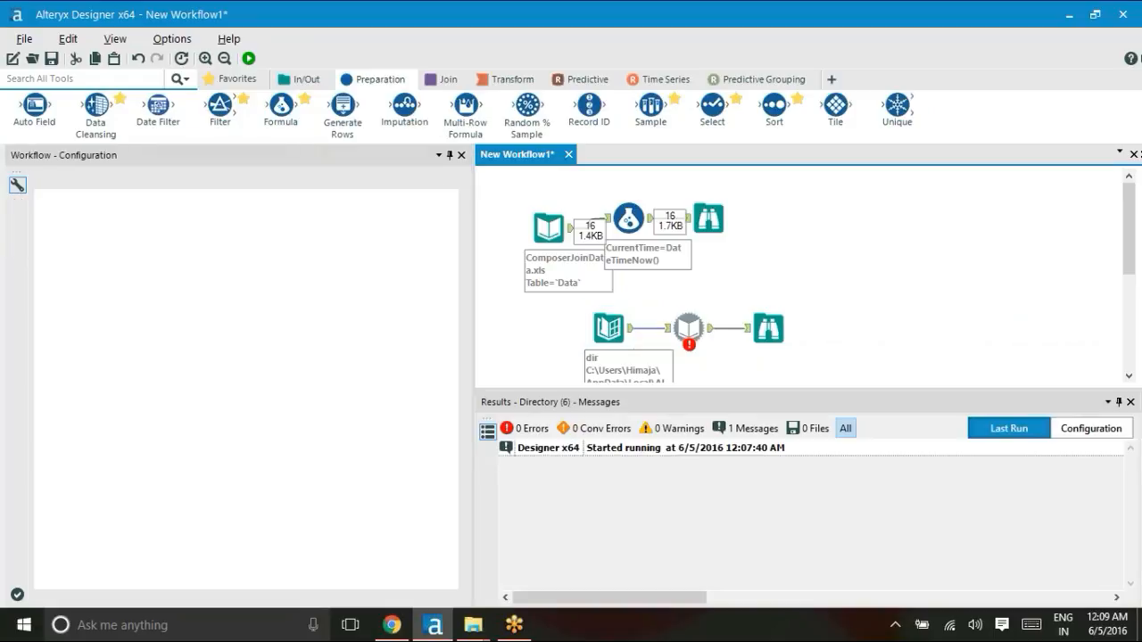
key("ctrl+r")
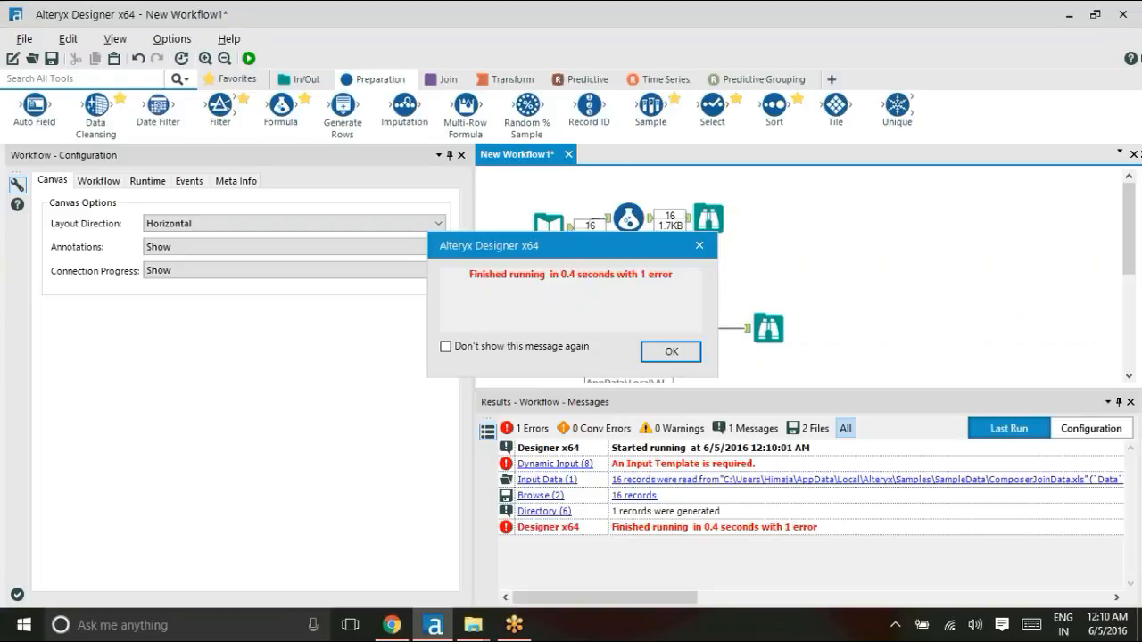
left_click(682, 351)
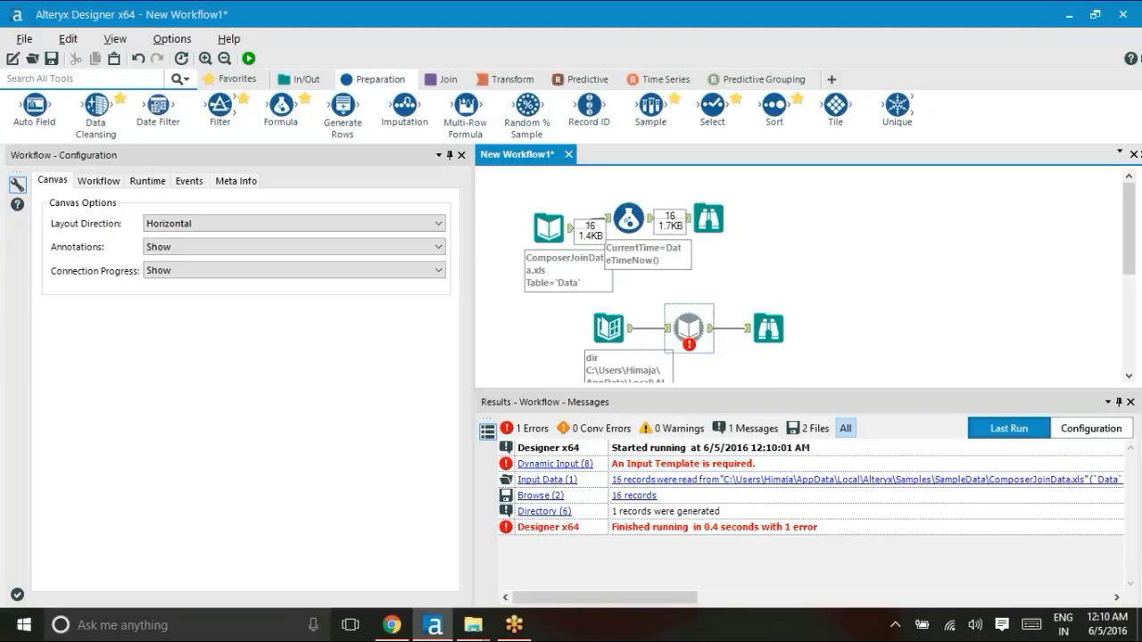
Delete the Dynamic Input tool and connect the Directory tool directly to its Browse tool
mouse_move(687, 329)
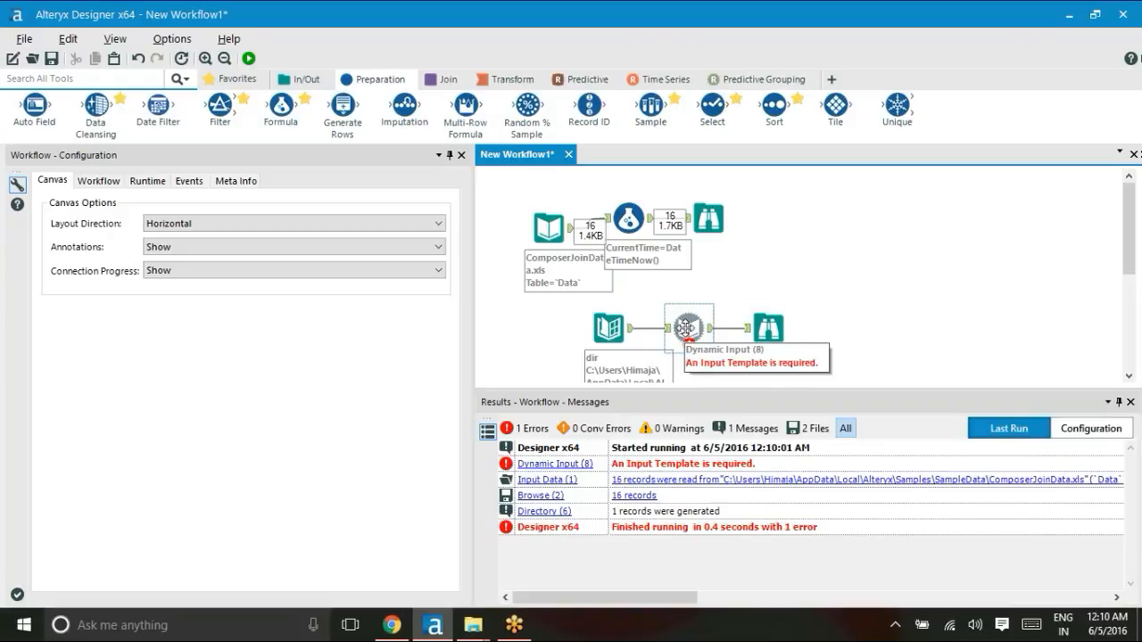
left_click(608, 327)
left_click(689, 328)
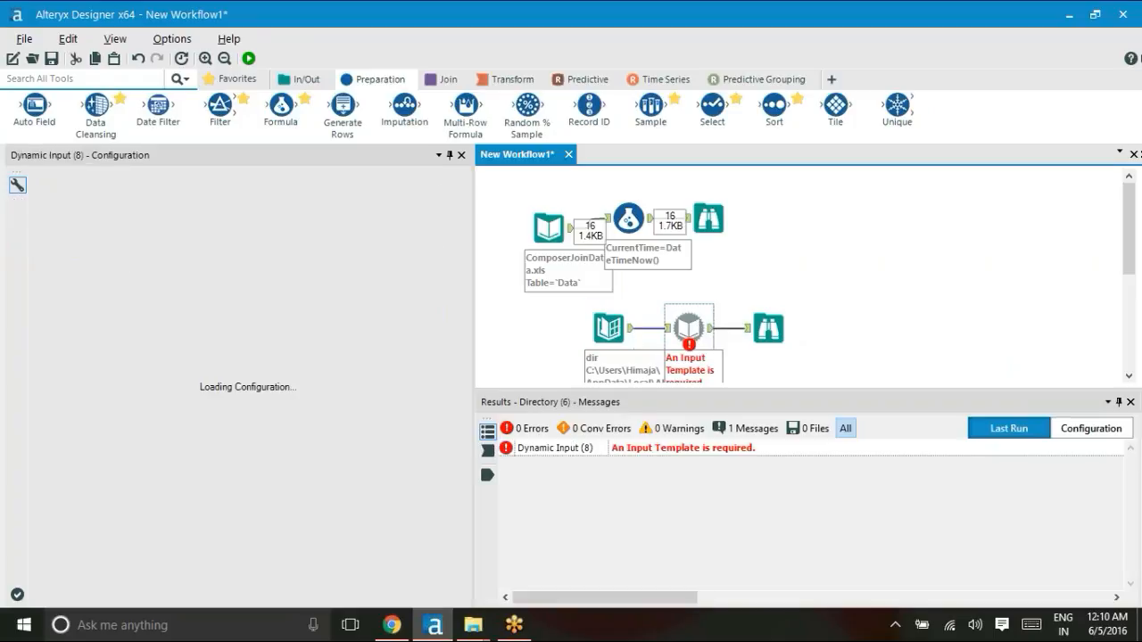
key("ctrl+r")
key("Delete")
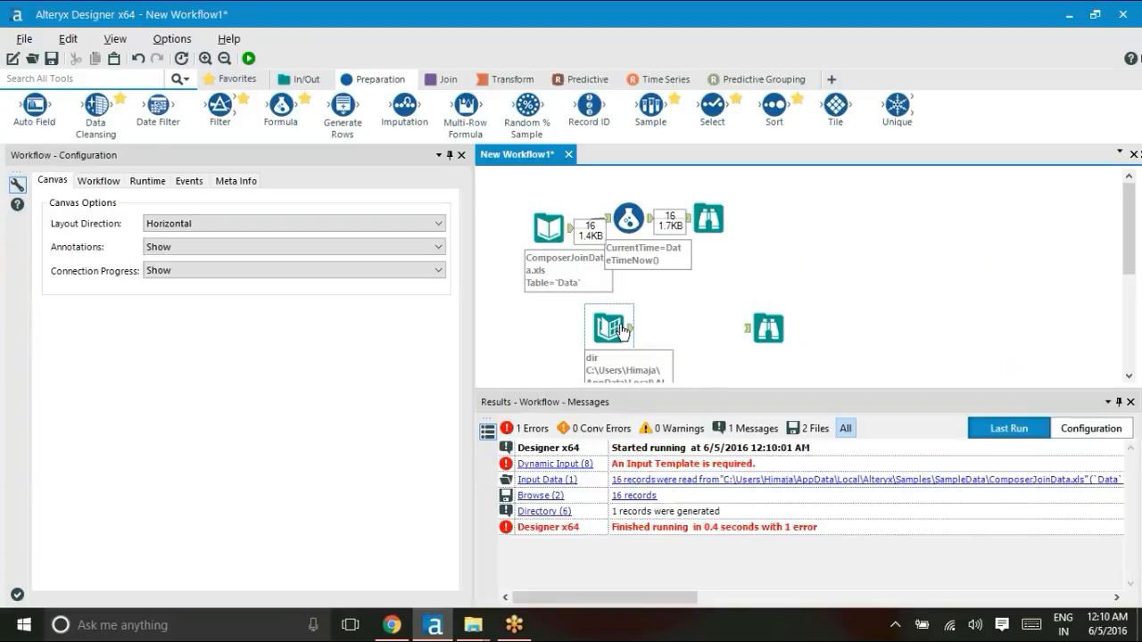
left_click_drag(631, 328, 748, 329)
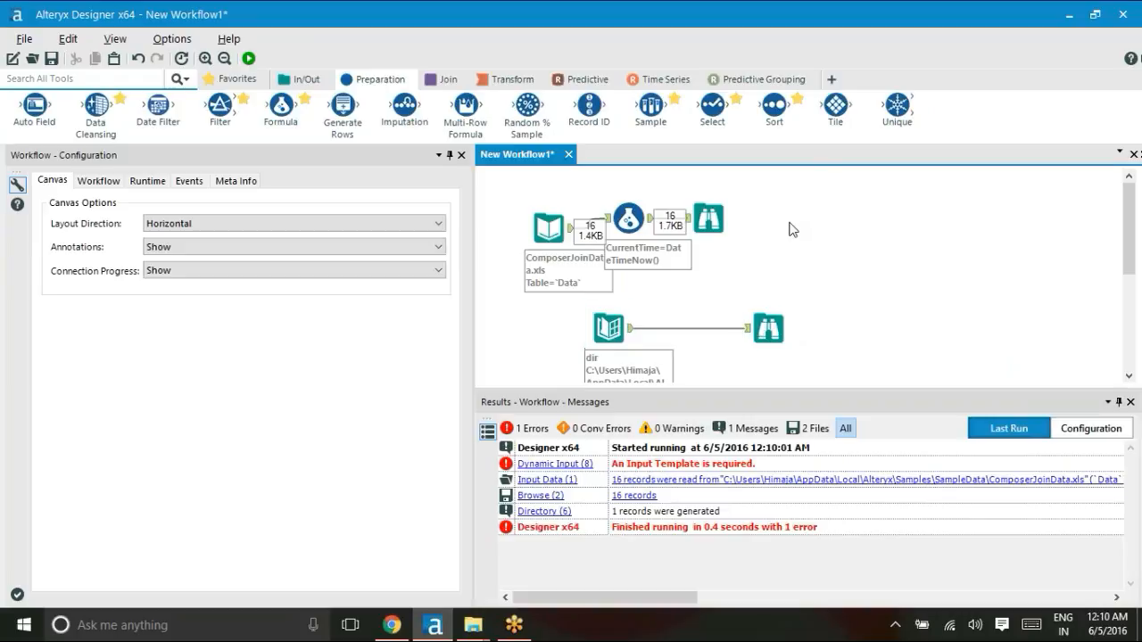
Rerun the workflow and check the FileName column in the Browse output of the Directory tool
key("ctrl+r")
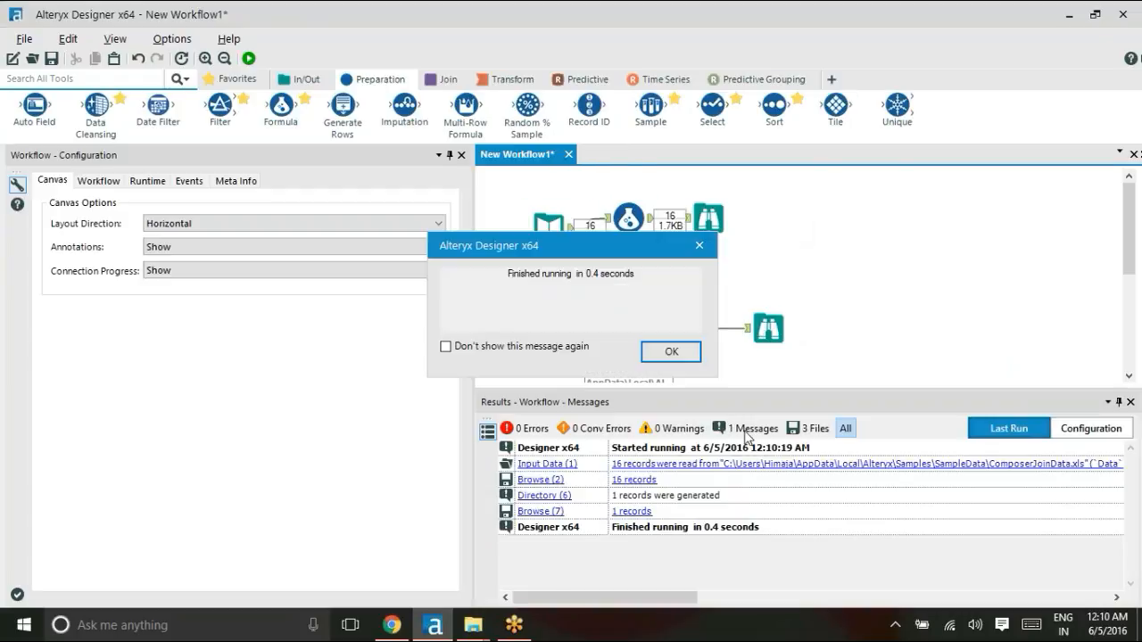
left_click(675, 354)
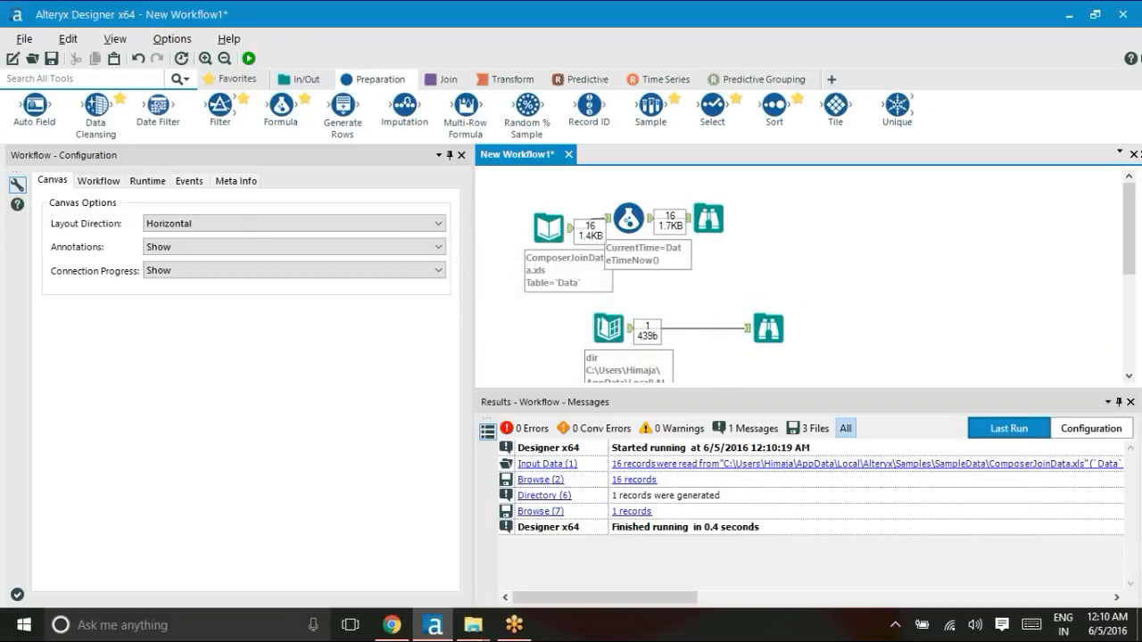
left_click(770, 321)
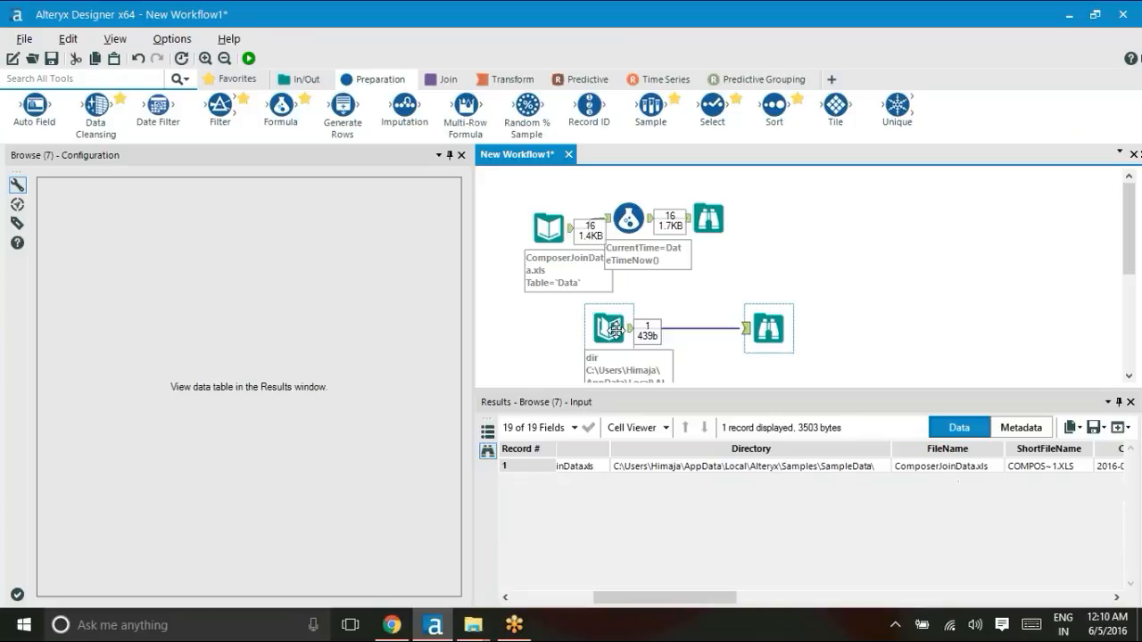
Shorten the ComposerJoinData prefix ahead of the wildcard in the Directory tool's file specification
left_click(609, 328)
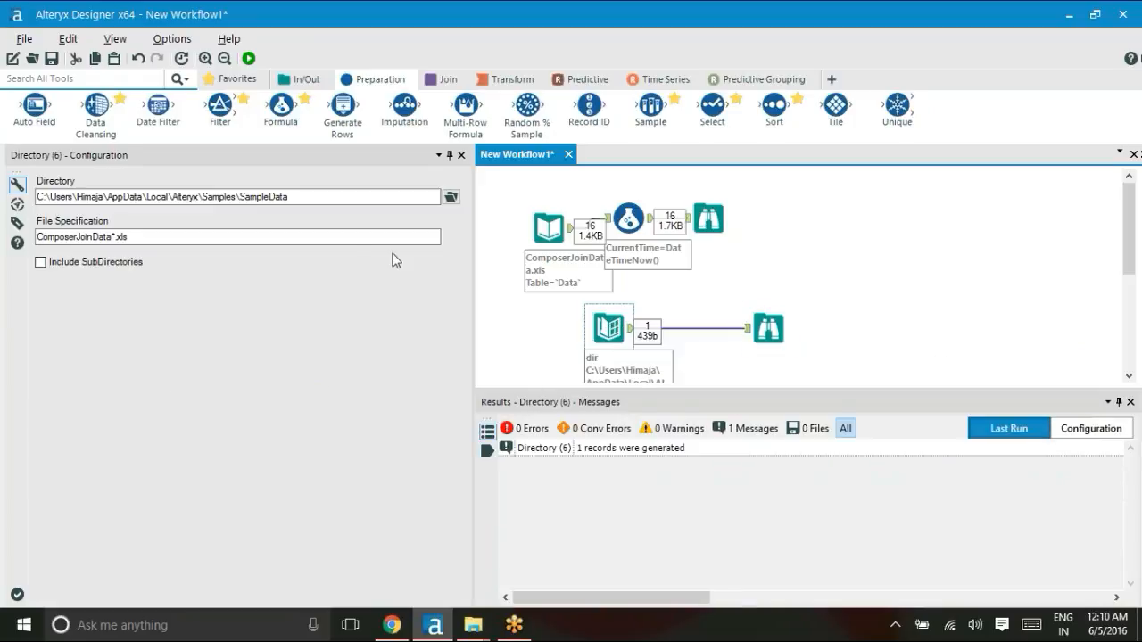
left_click(114, 236)
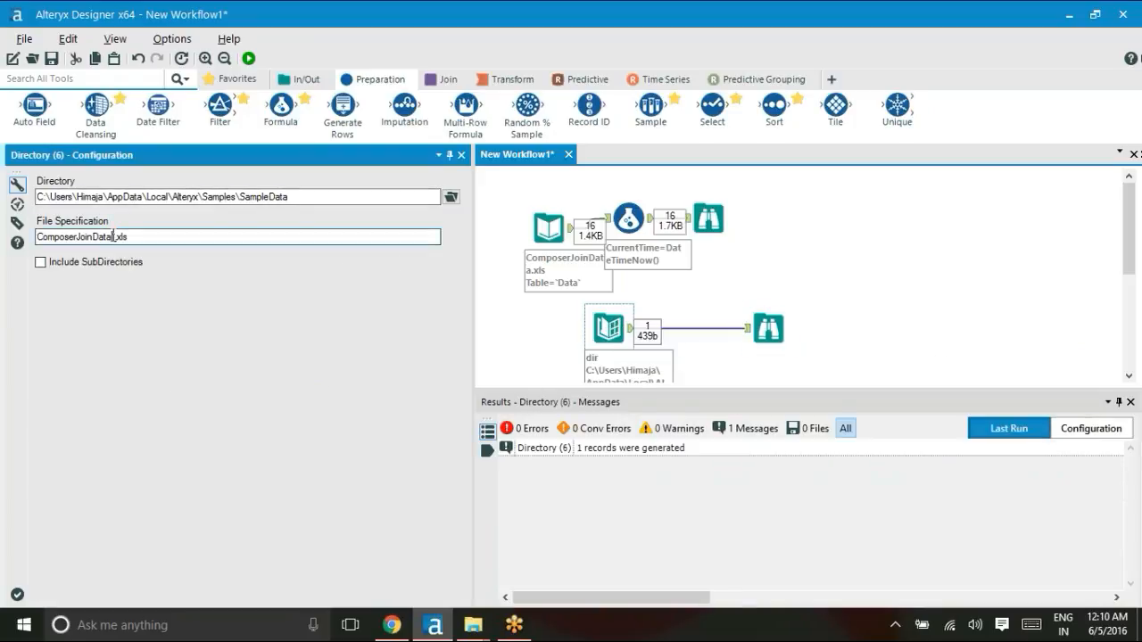
key("BackSpace")
key("BackSpace")
key("BackSpace")
key("BackSpace")
key("BackSpace")
key("BackSpace")
key("BackSpace")
key("BackSpace")
key("BackSpace")
key("BackSpace")
key("BackSpace")
key("BackSpace")
Run the workflow with the shortened prefix and view the matching files in the Directory tool's Browse
left_click(793, 278)
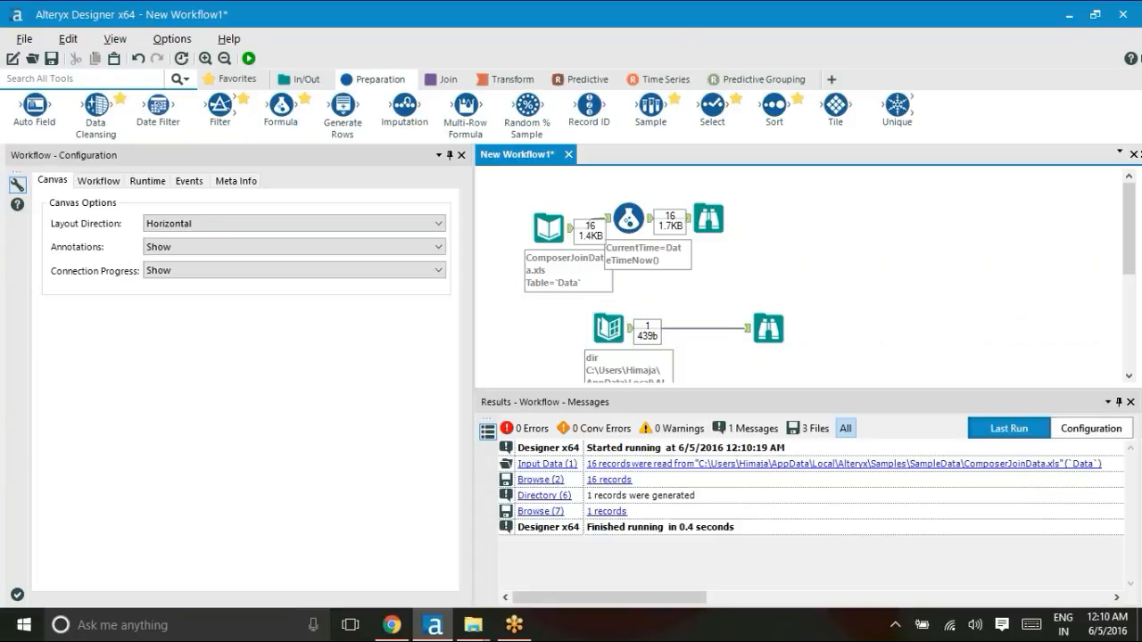
key("ctrl+r")
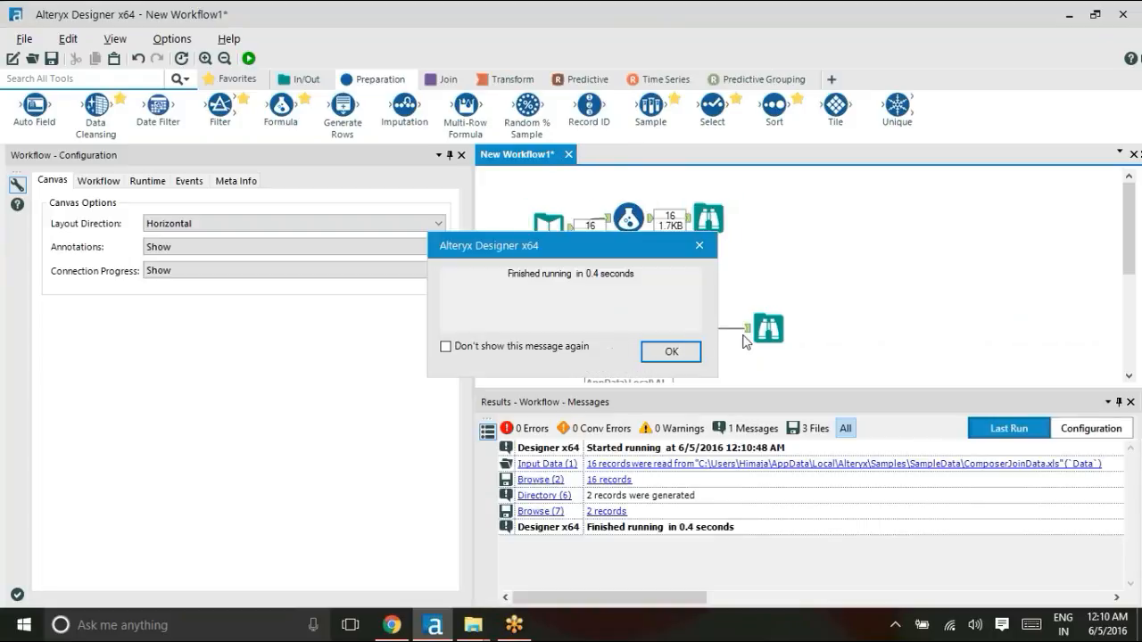
left_click(675, 357)
left_click(767, 330)
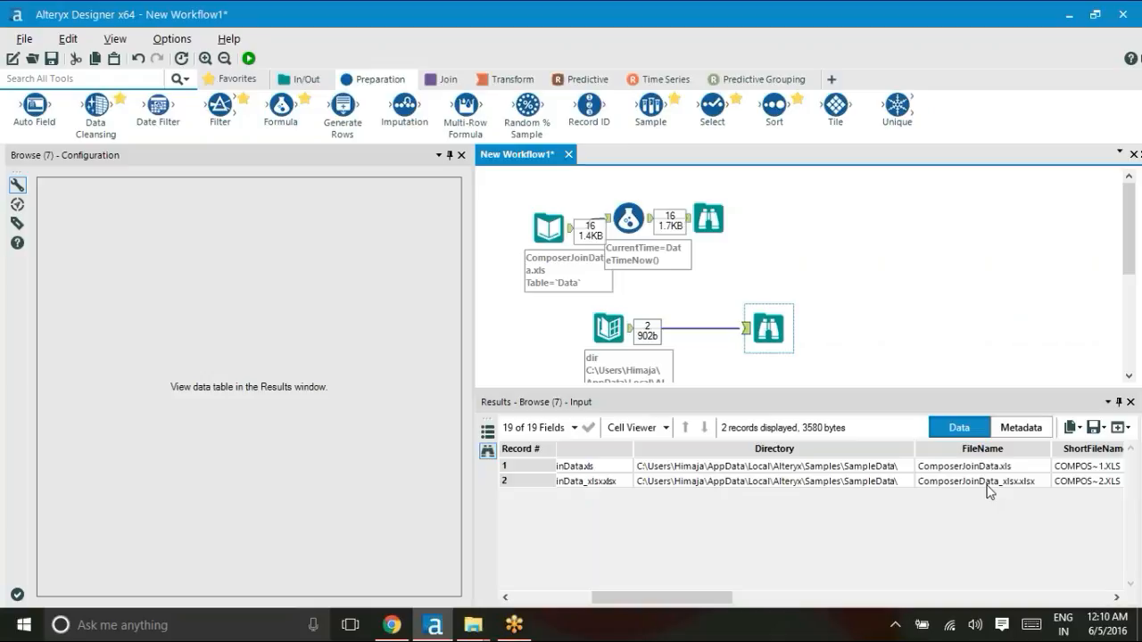
Search the tools for "dyna" and insert Dynamic Input between the Directory and Browse tools again
left_click(87, 79)
type("dyna")
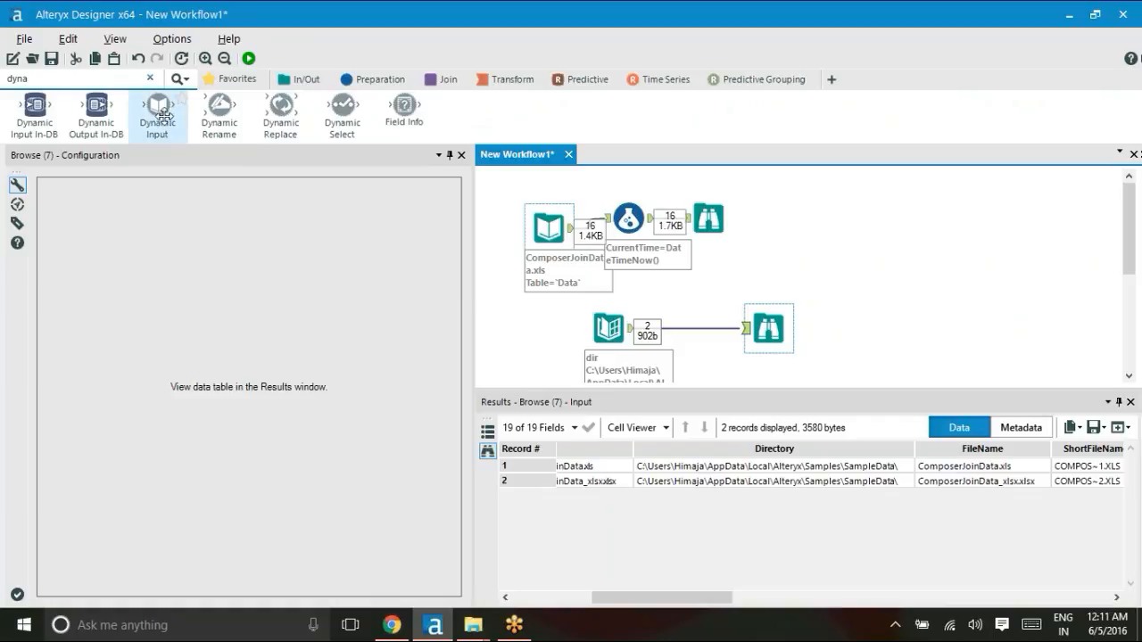
left_click_drag(158, 107, 695, 330)
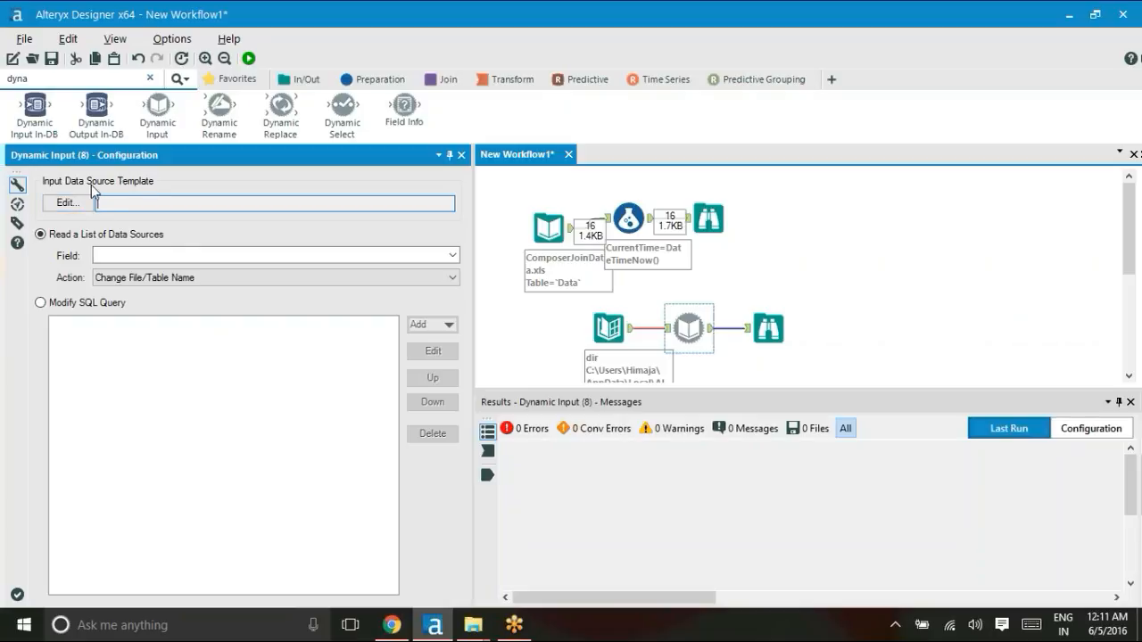
Open the Dynamic Input's data source template for editing and browse the SampleData folder for a template file
left_click(73, 208)
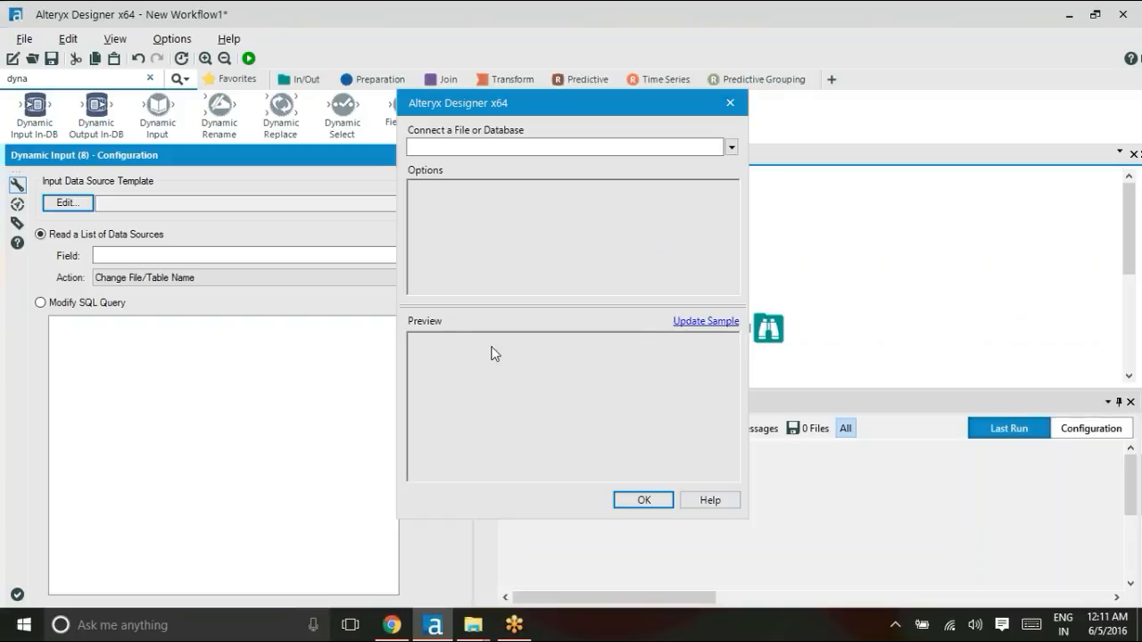
left_click(731, 148)
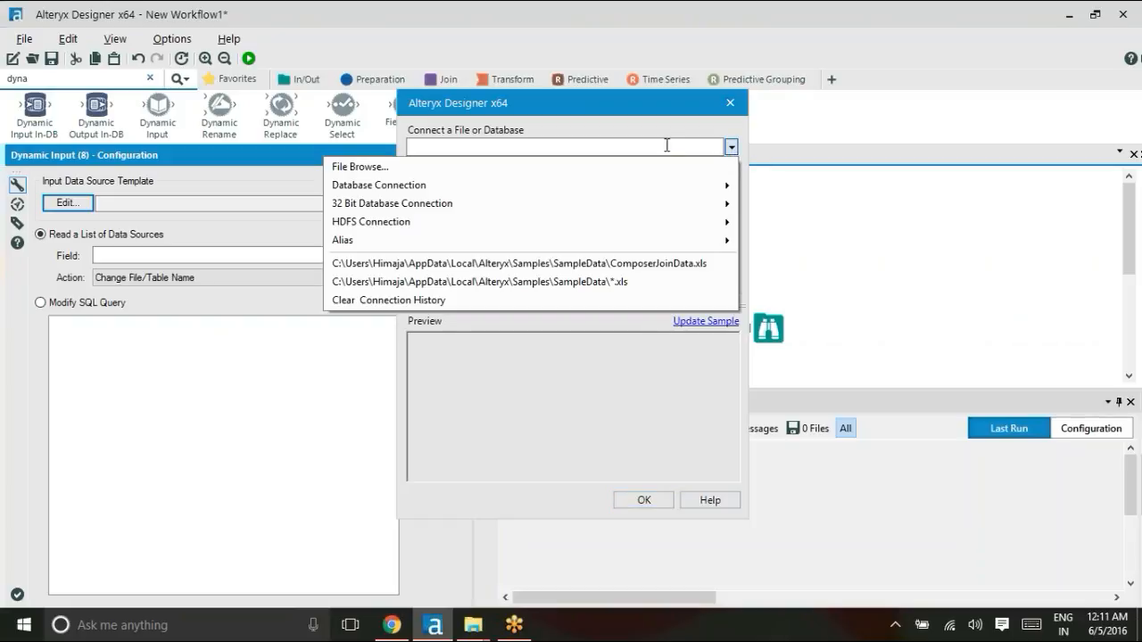
left_click(411, 172)
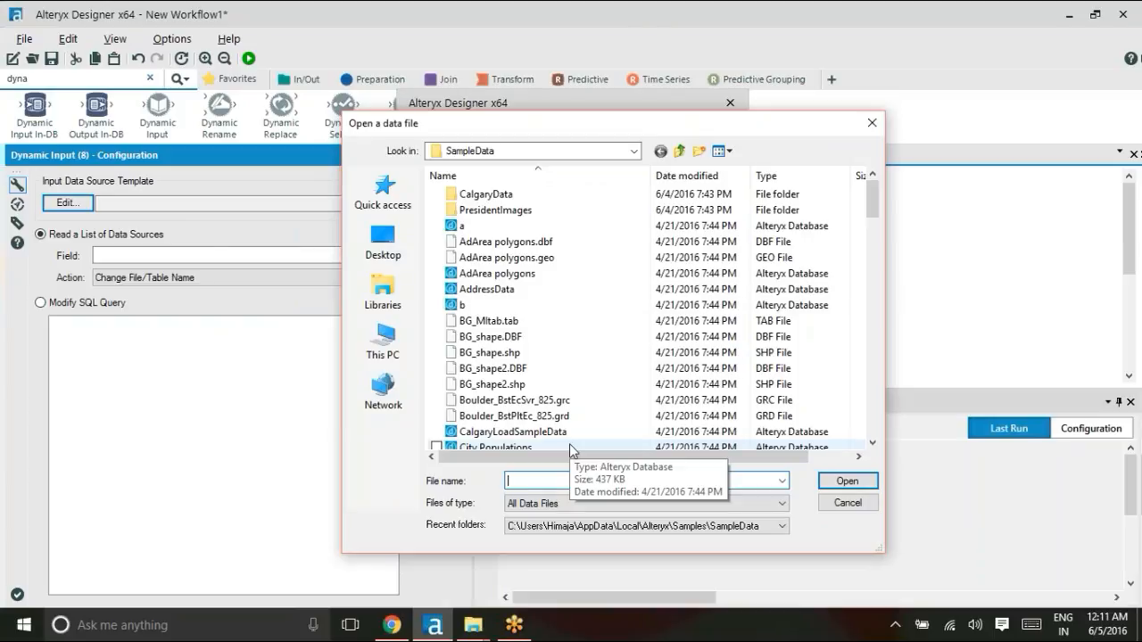
scroll(533, 403, "down", 5)
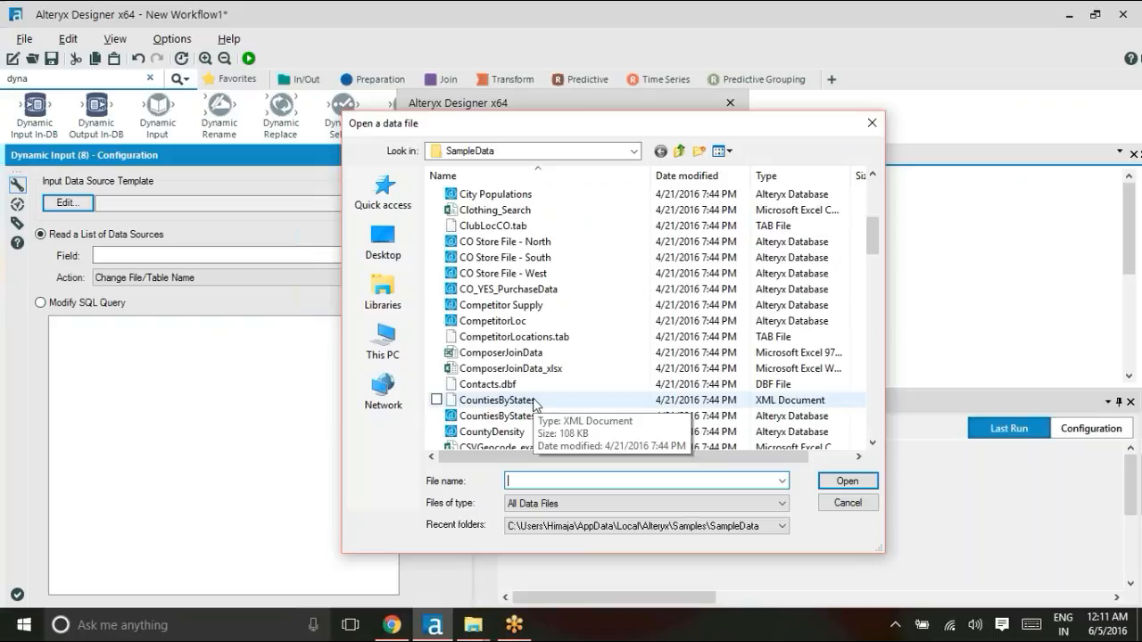
scroll(879, 396, "down", 10)
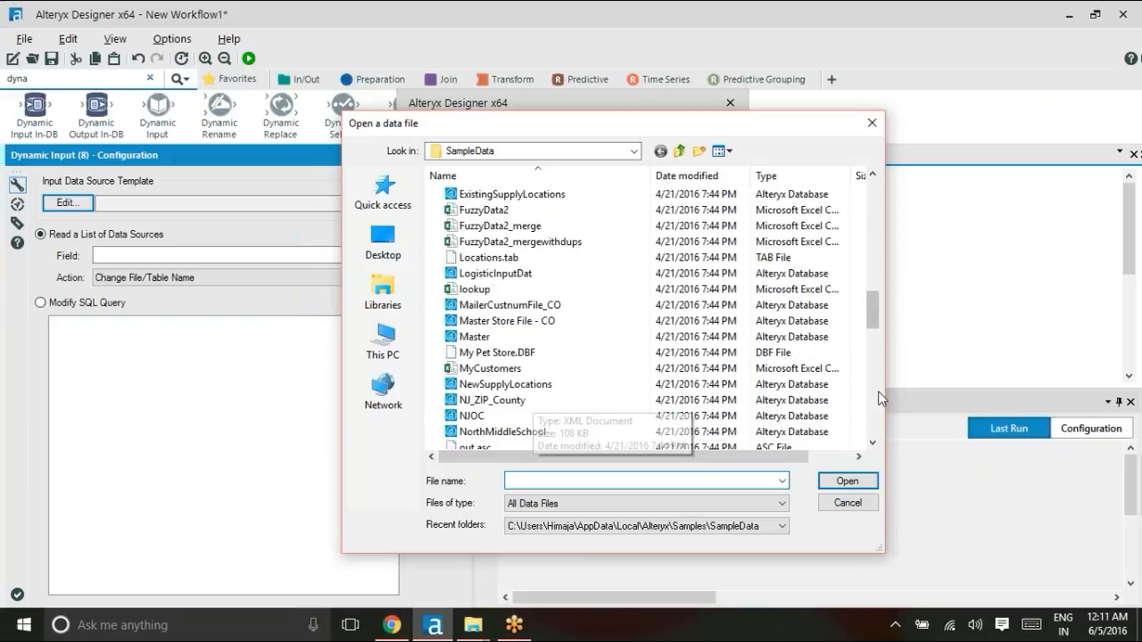